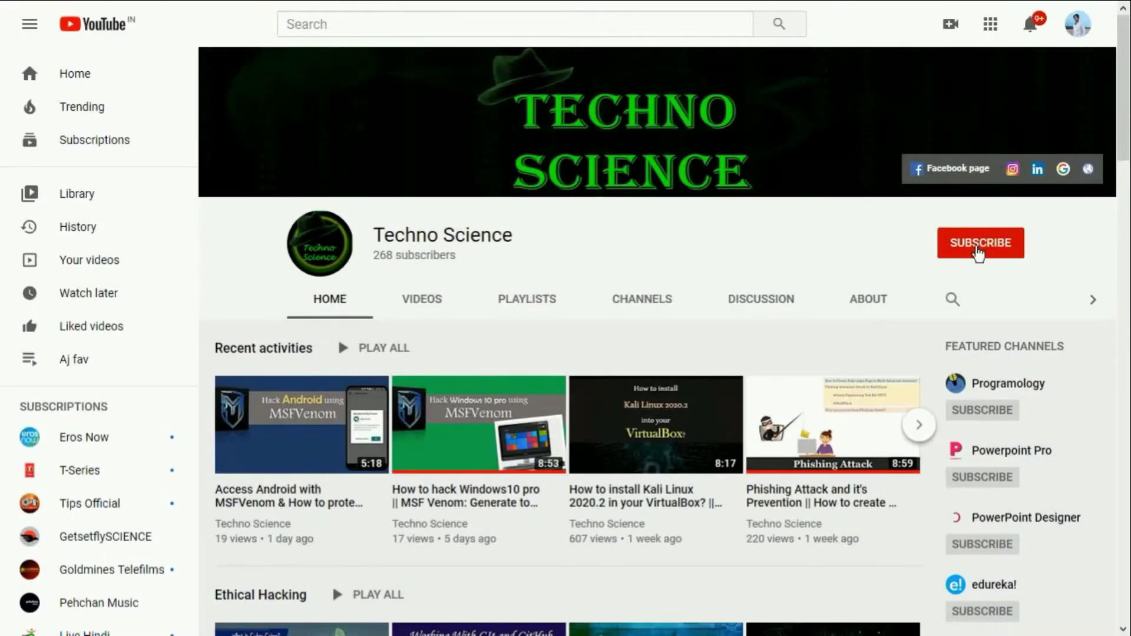
# - Subscribe to Techno Science and set its notification bell to All
pyautogui.click(979, 244)
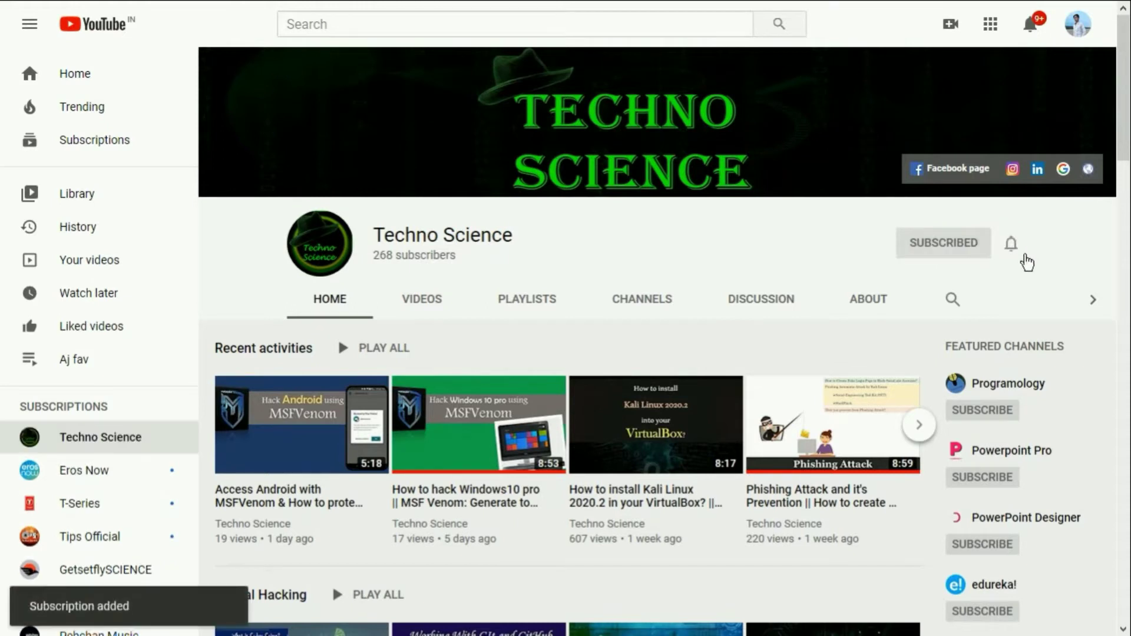
pyautogui.click(1012, 245)
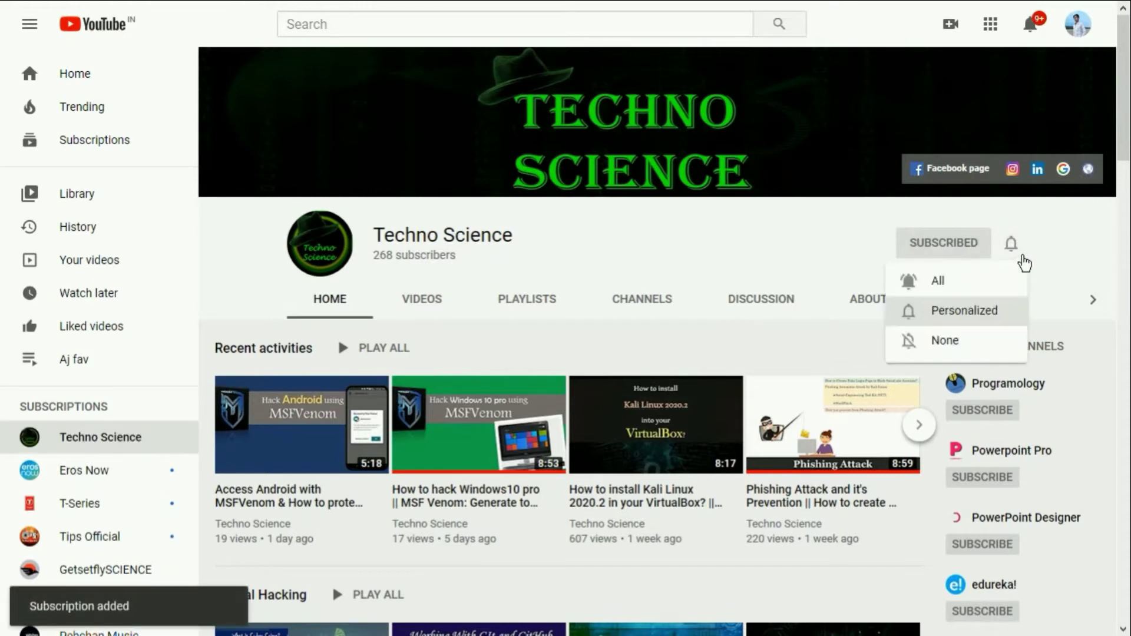
pyautogui.click(938, 278)
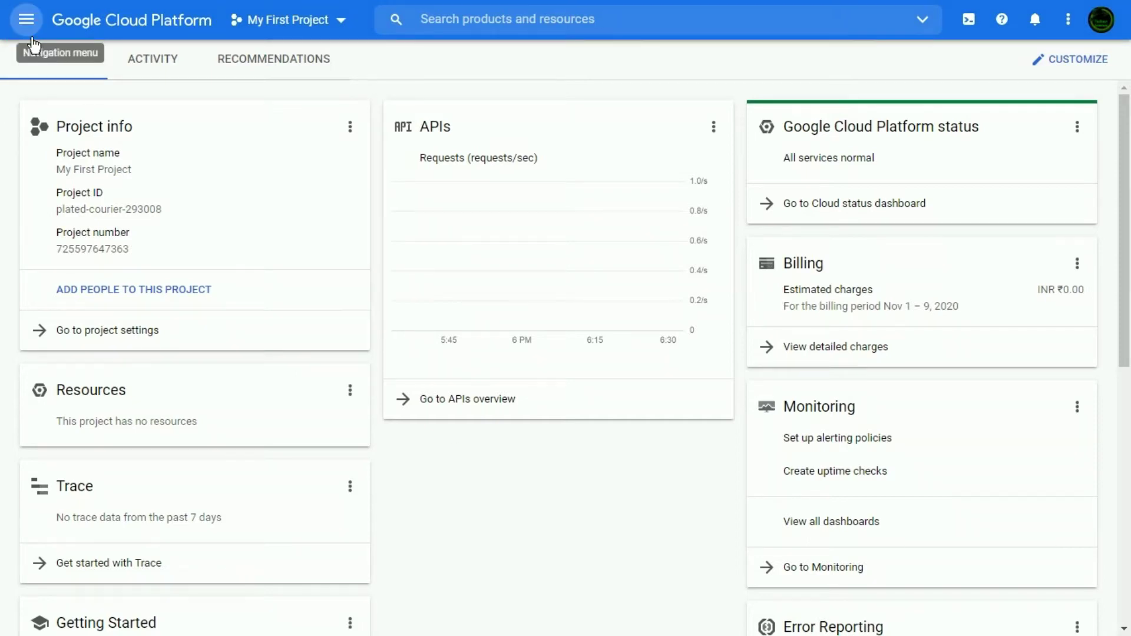
# - Go to Compute Engine's VM instances page from the navigation menu
pyautogui.click(26, 20)
pyautogui.moveTo(98, 103)
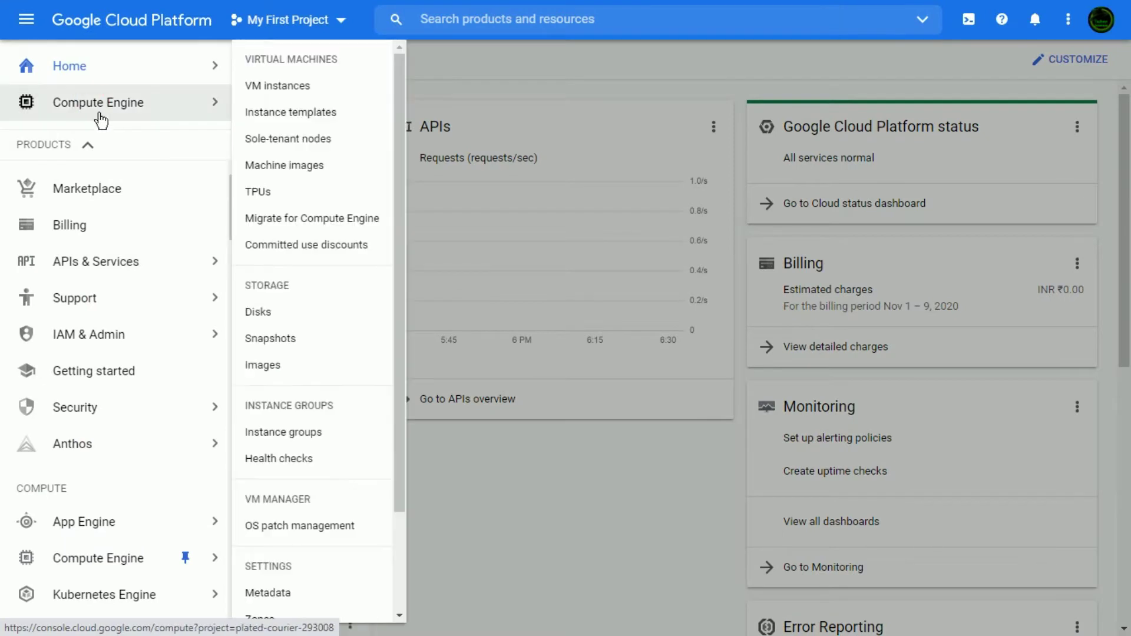
pyautogui.click(99, 103)
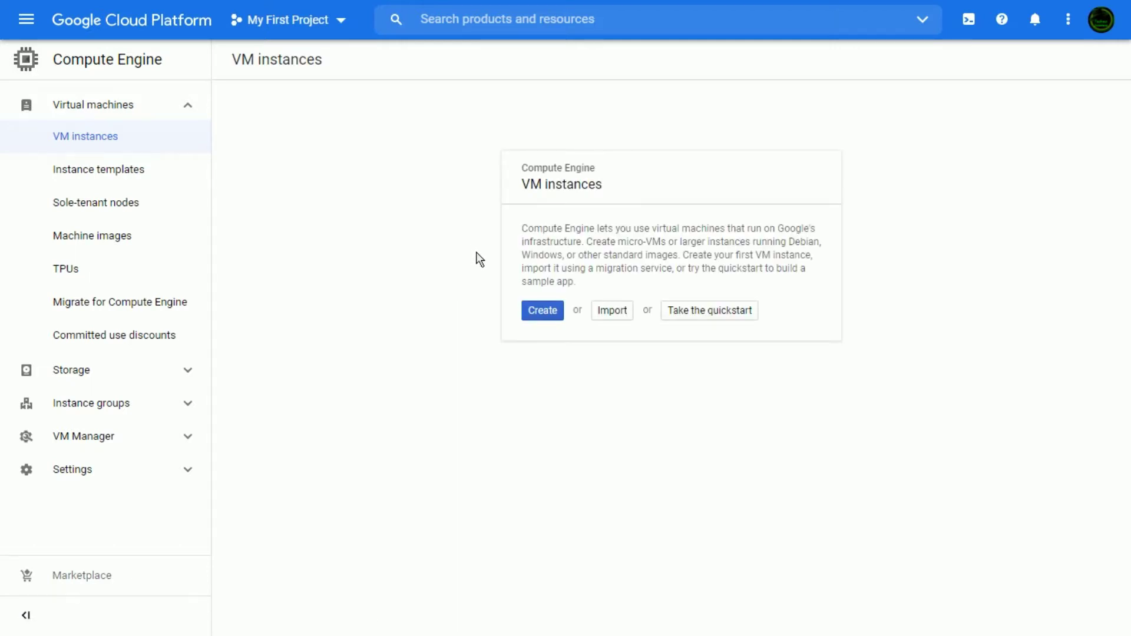
# - Start a new VM instance and replace the default name with ubuntu-desktop
pyautogui.click(542, 310)
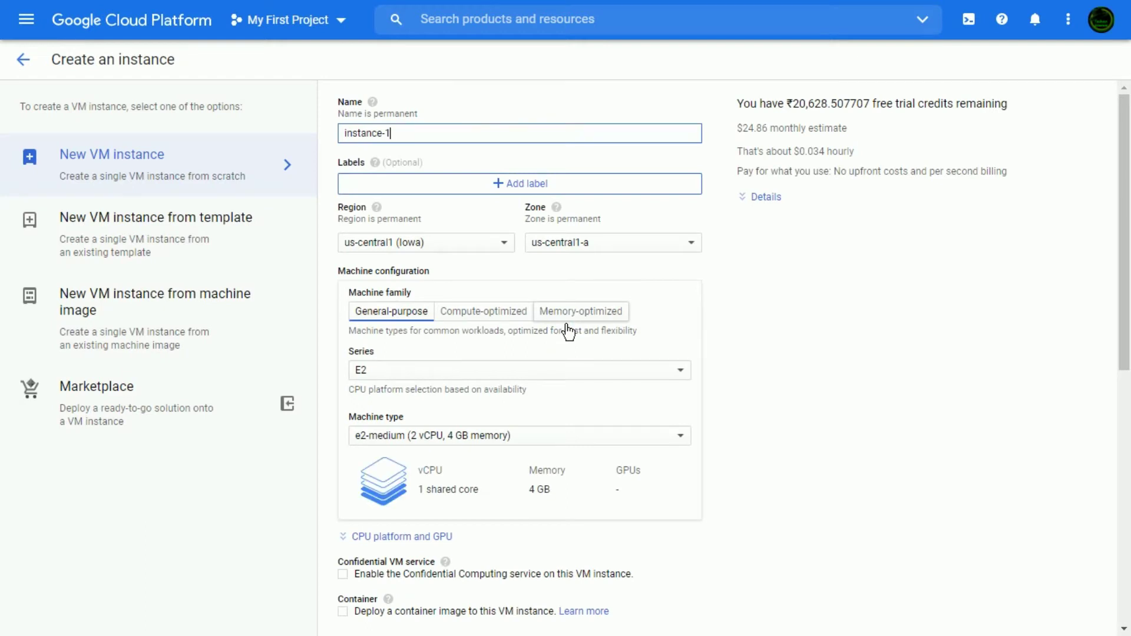
pyautogui.hotkey('ctrl', 'a')
pyautogui.press('BackSpace')
pyautogui.write('ubuntu-d')
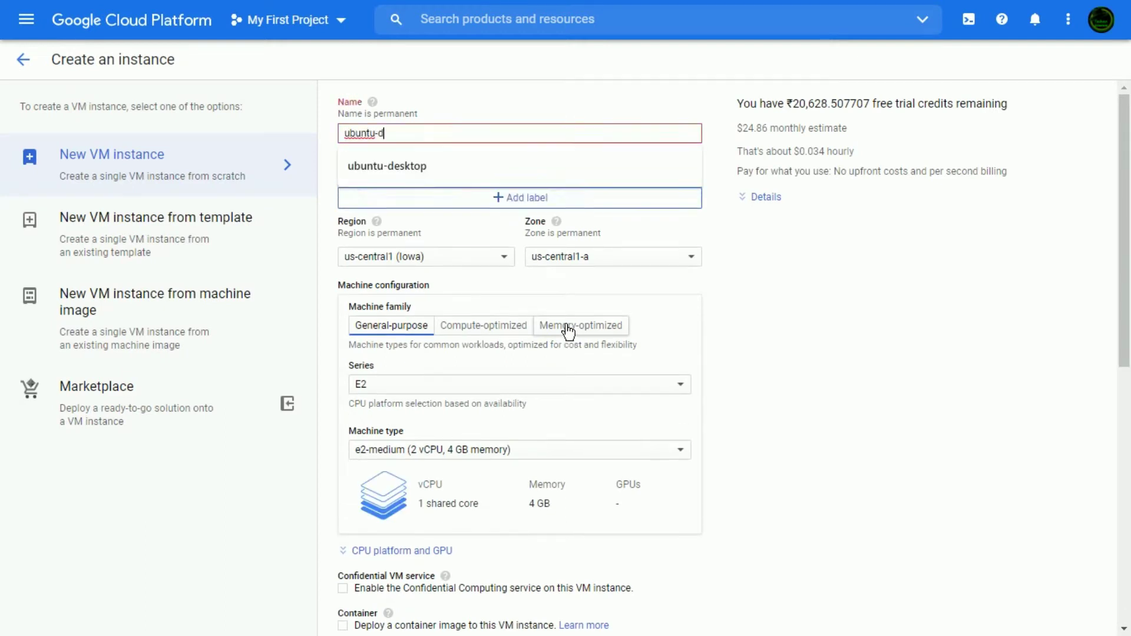
pyautogui.write('esktop')
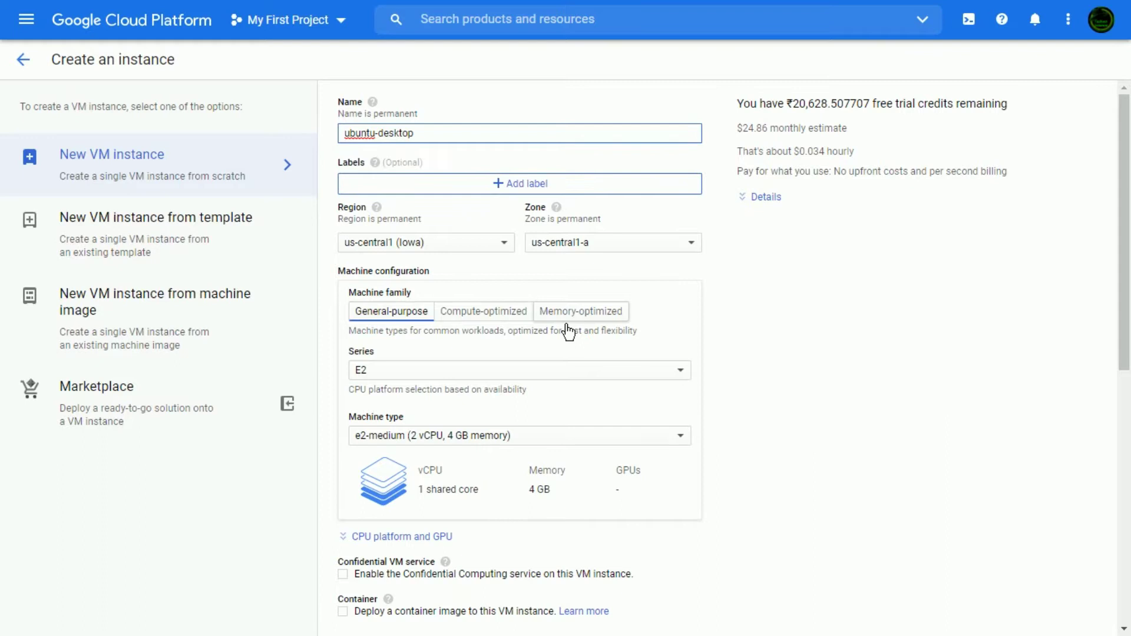
# - Choose region us-central1 (Iowa), the E2 series and the e2-medium machine type
pyautogui.click(467, 248)
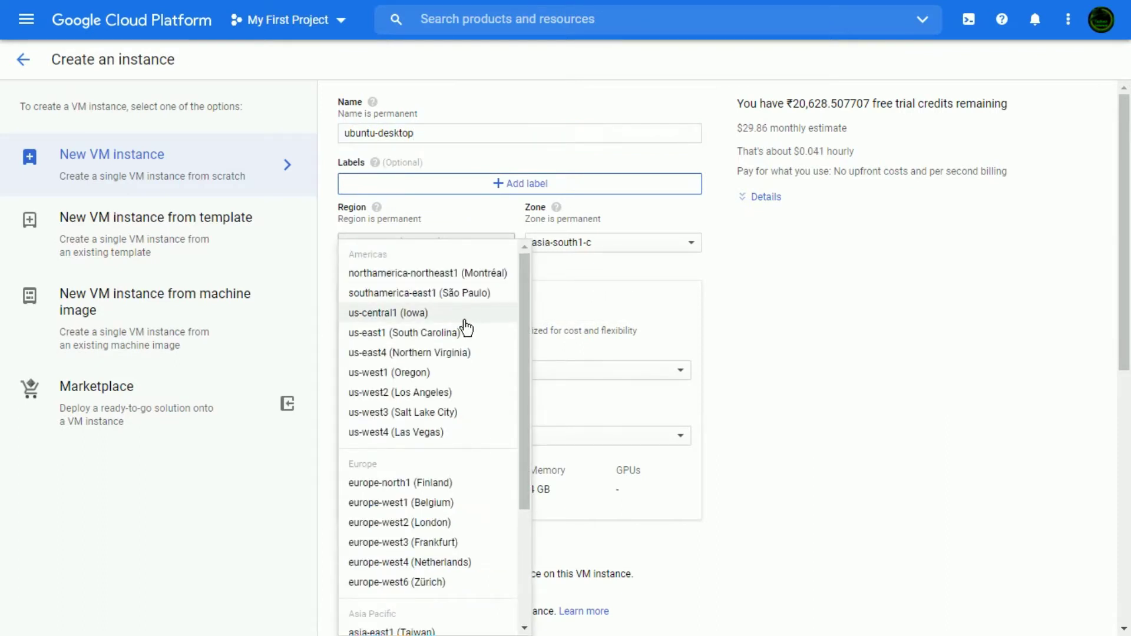
pyautogui.click(388, 313)
pyautogui.scroll(-5, 805, 303)
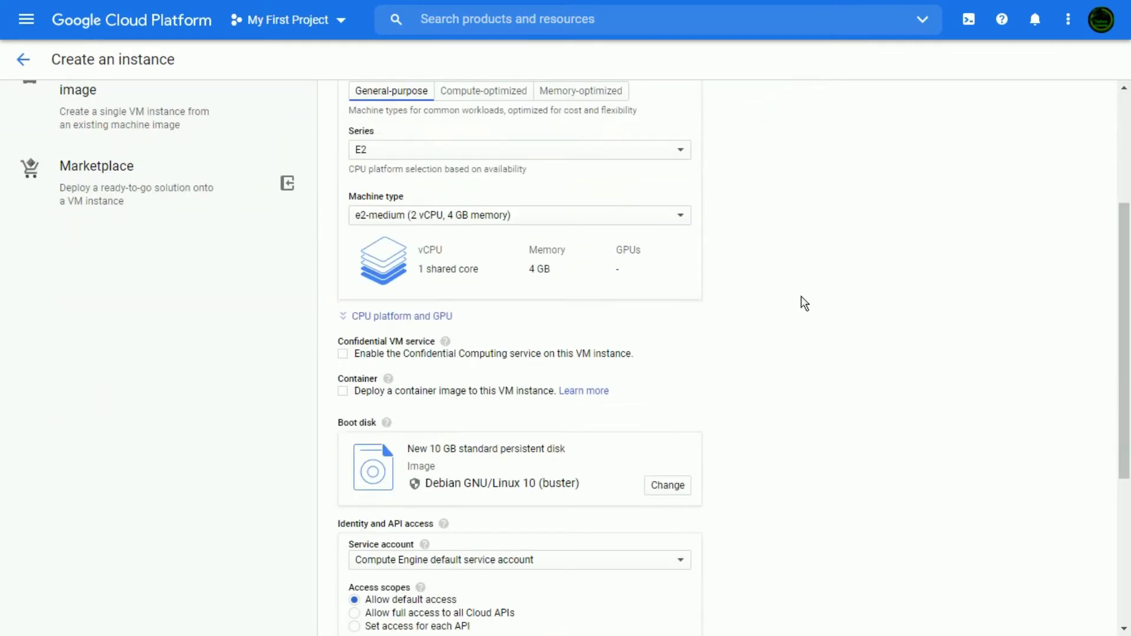
pyautogui.click(505, 262)
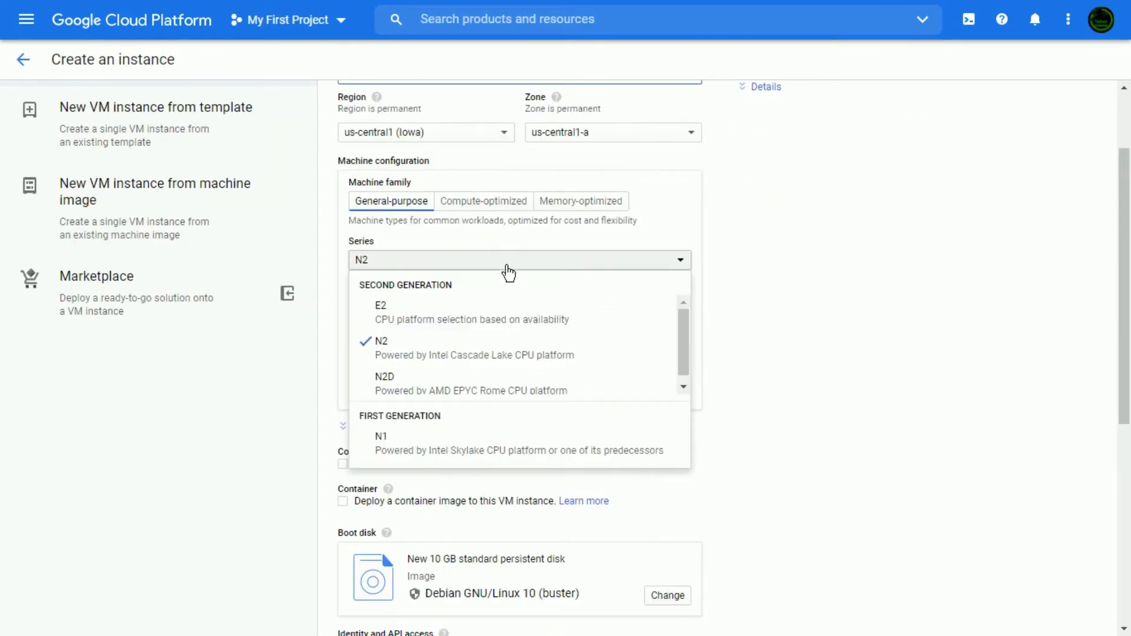
pyautogui.click(480, 318)
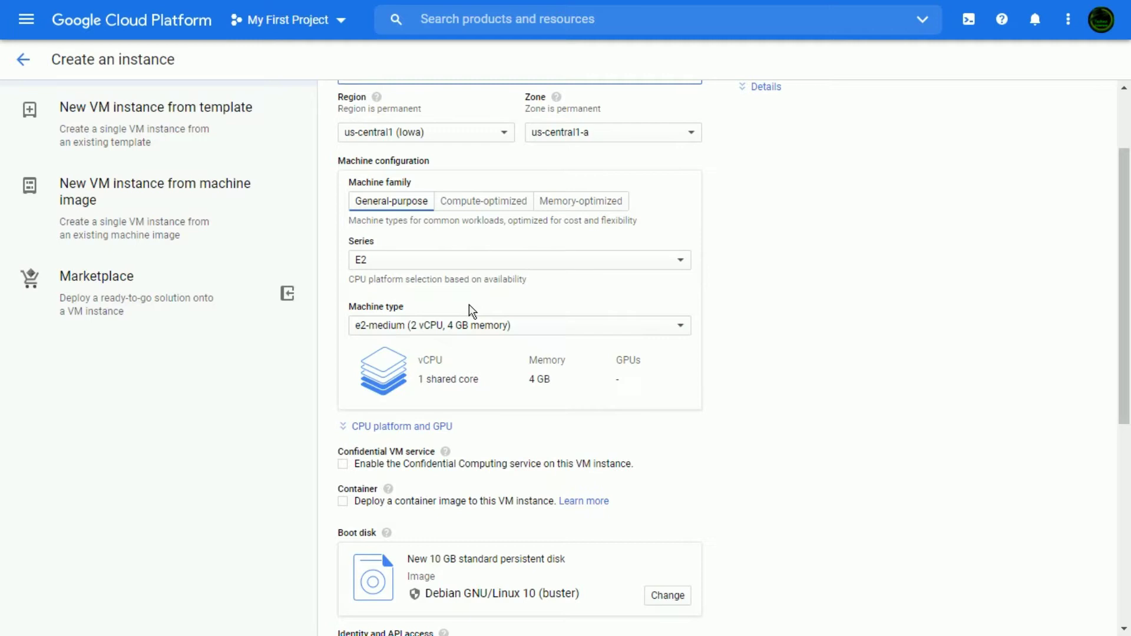
pyautogui.click(458, 327)
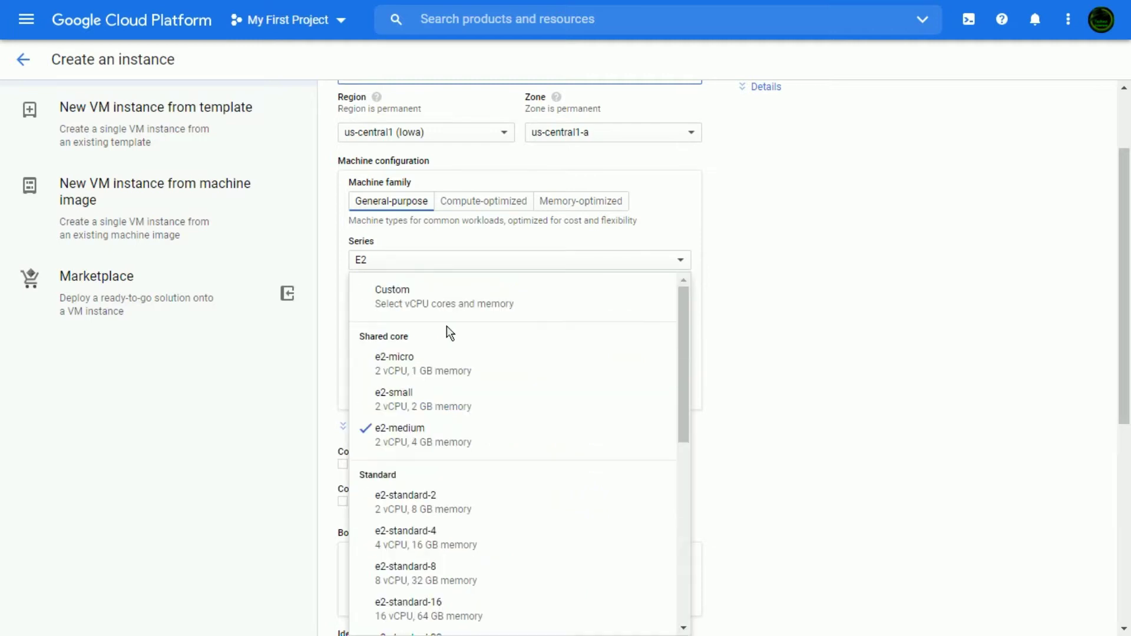
pyautogui.click(417, 433)
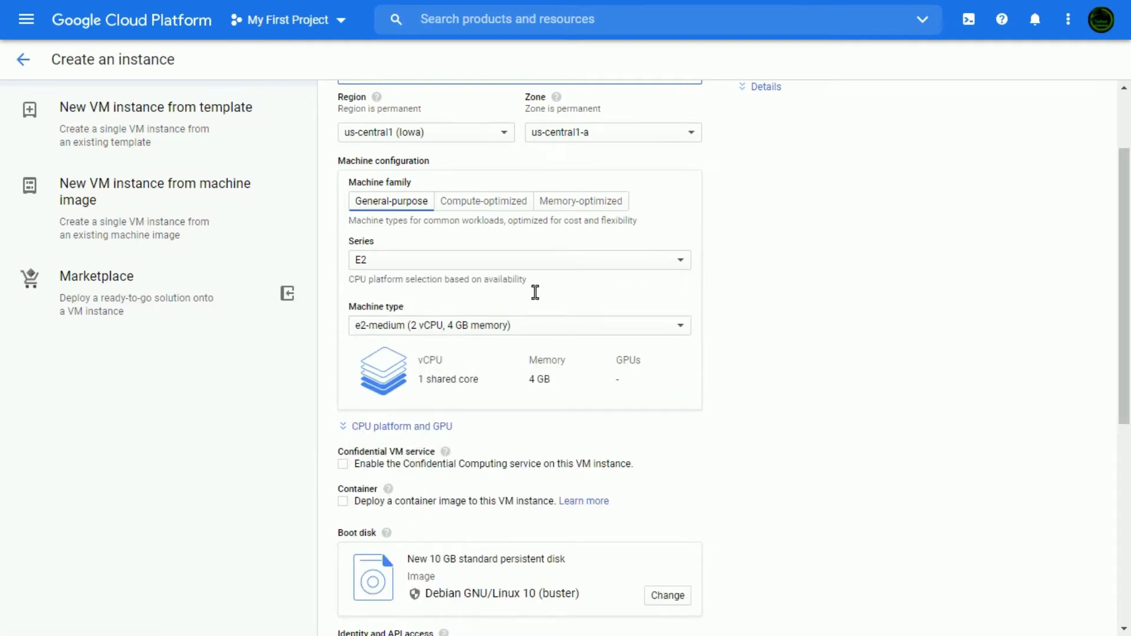
pyautogui.scroll(-2, 539, 293)
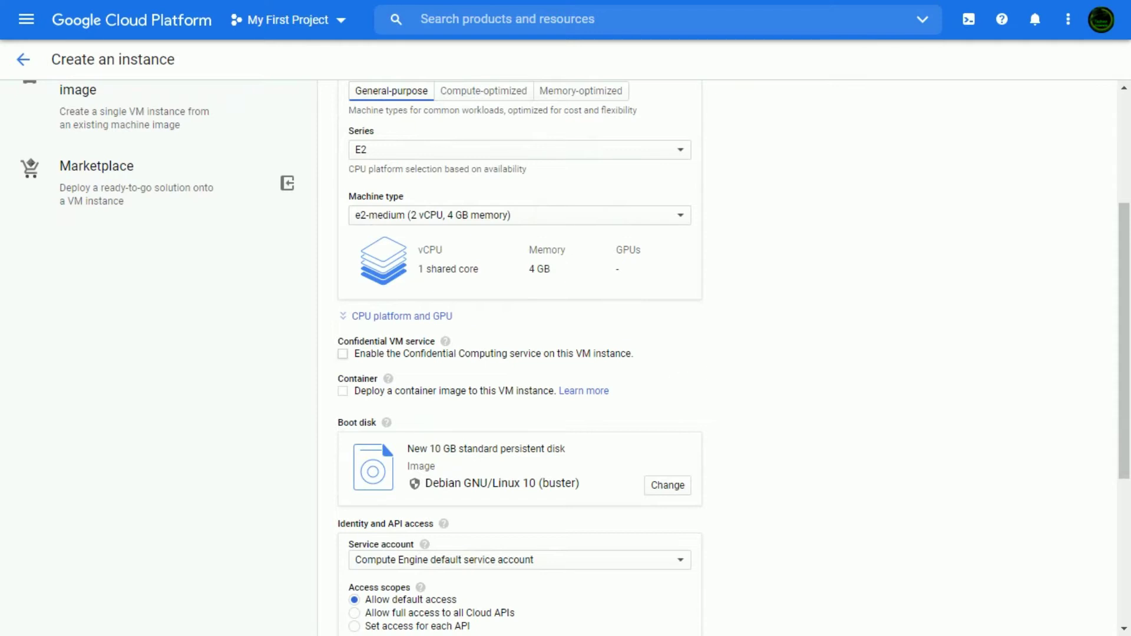
pyautogui.scroll(-2, 740, 348)
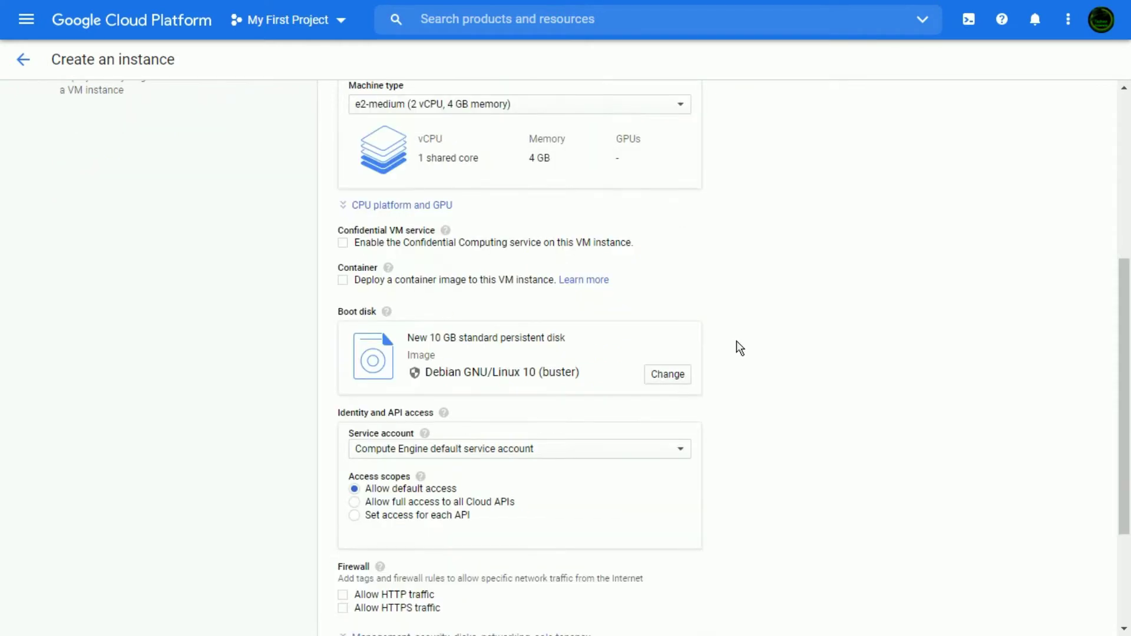
# - Pick the Ubuntu 20.04 LTS boot image, enlarge the disk from 10 to 20 GB, and apply
pyautogui.click(668, 374)
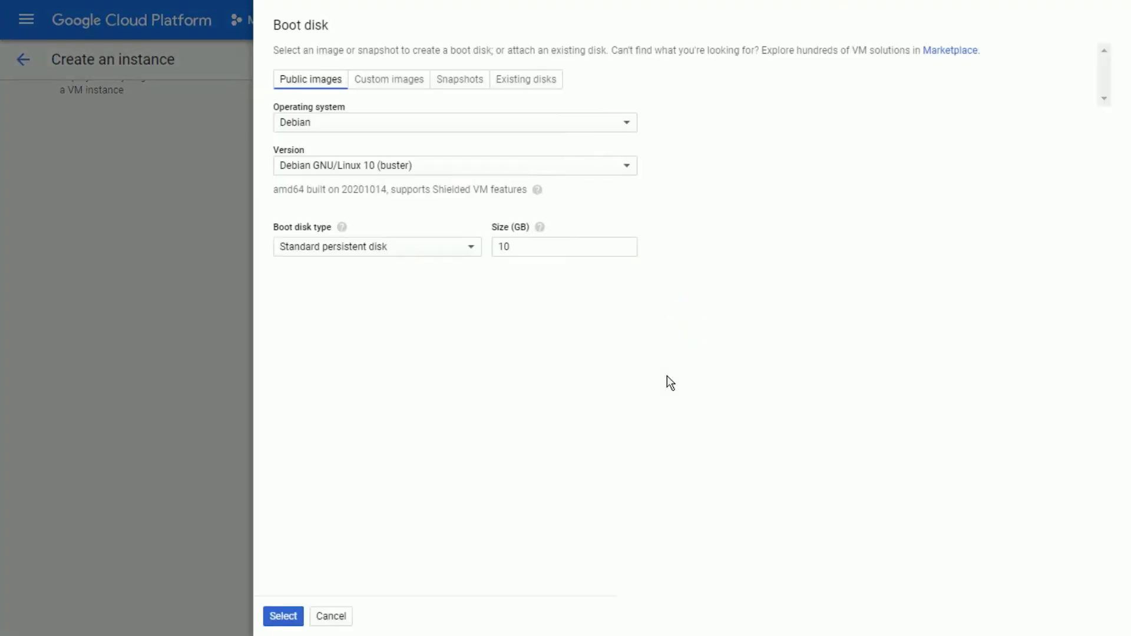
pyautogui.click(369, 123)
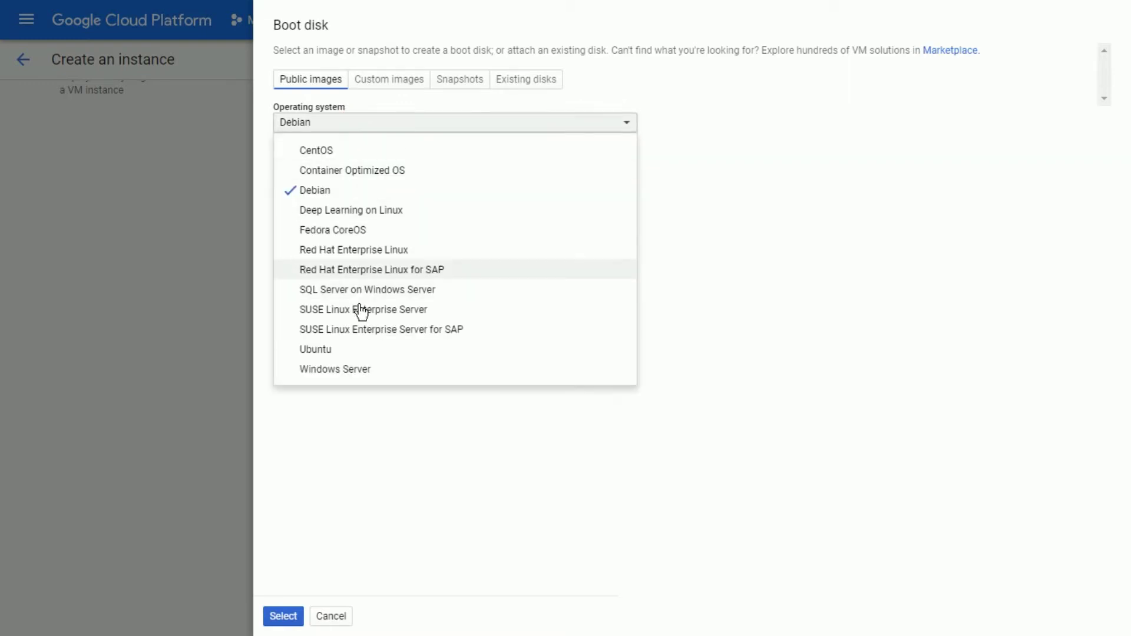
pyautogui.click(345, 351)
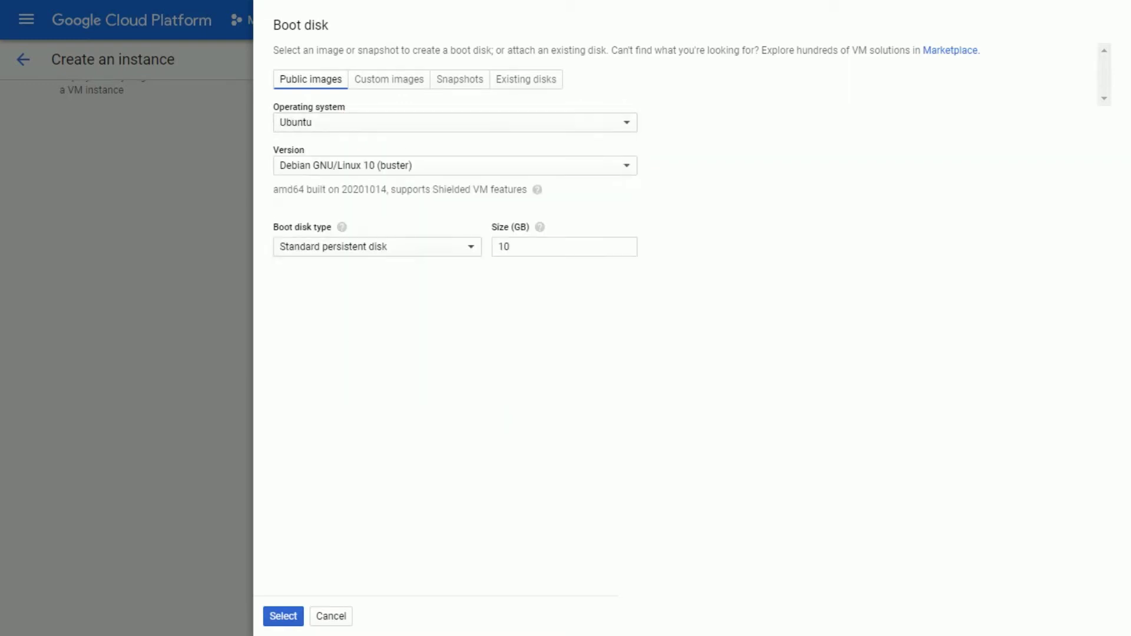
pyautogui.click(346, 165)
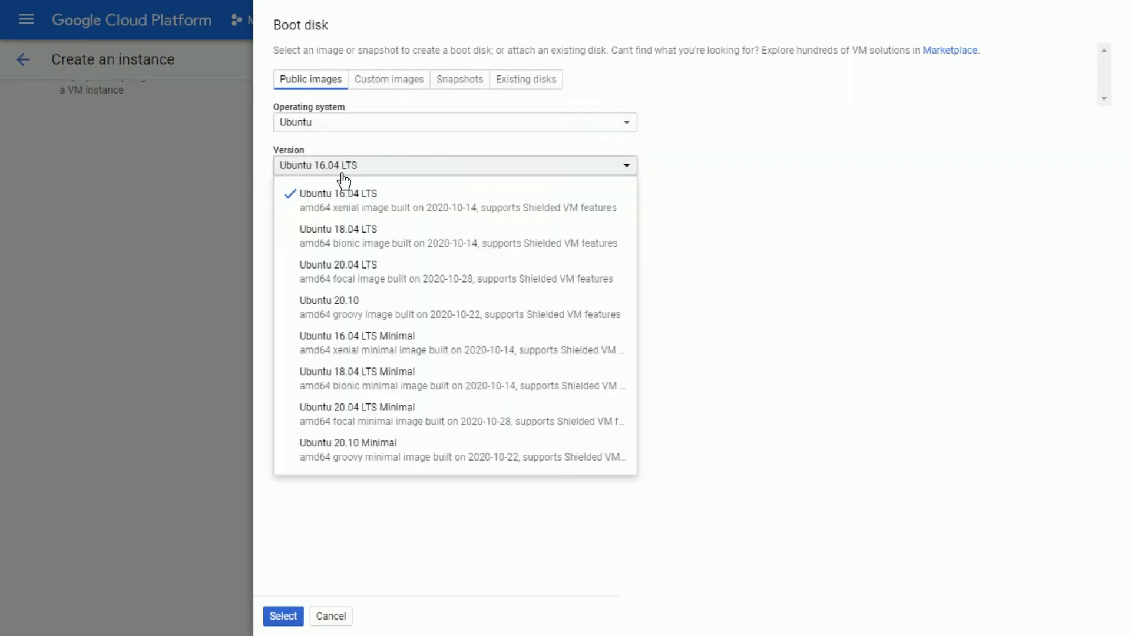
pyautogui.click(395, 276)
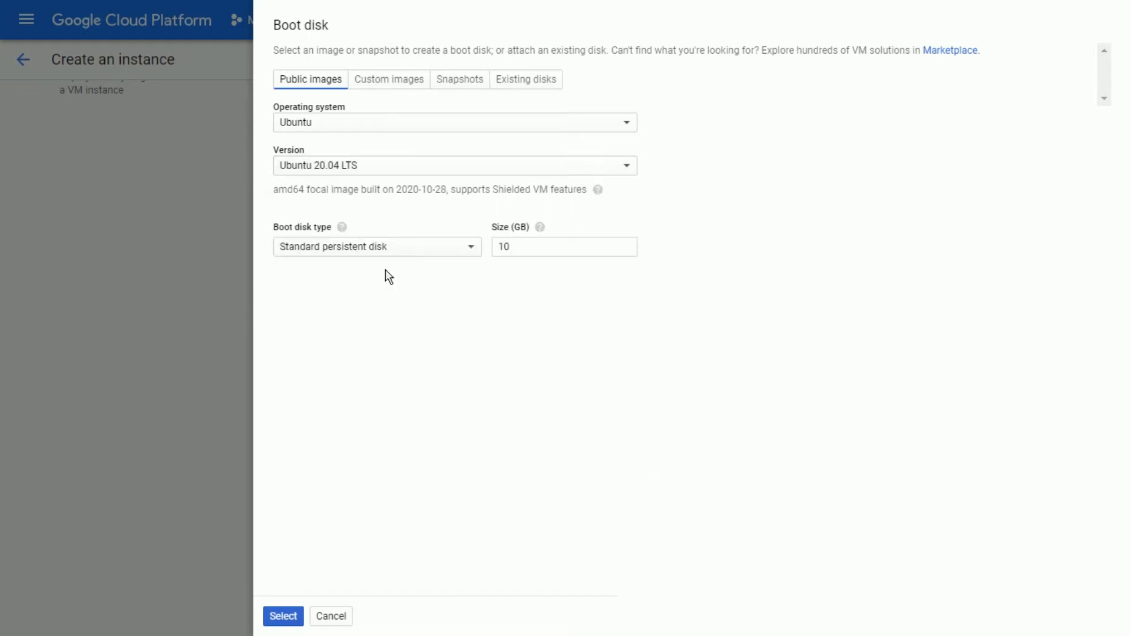
pyautogui.doubleClick(530, 248)
pyautogui.write('20')
pyautogui.click(518, 354)
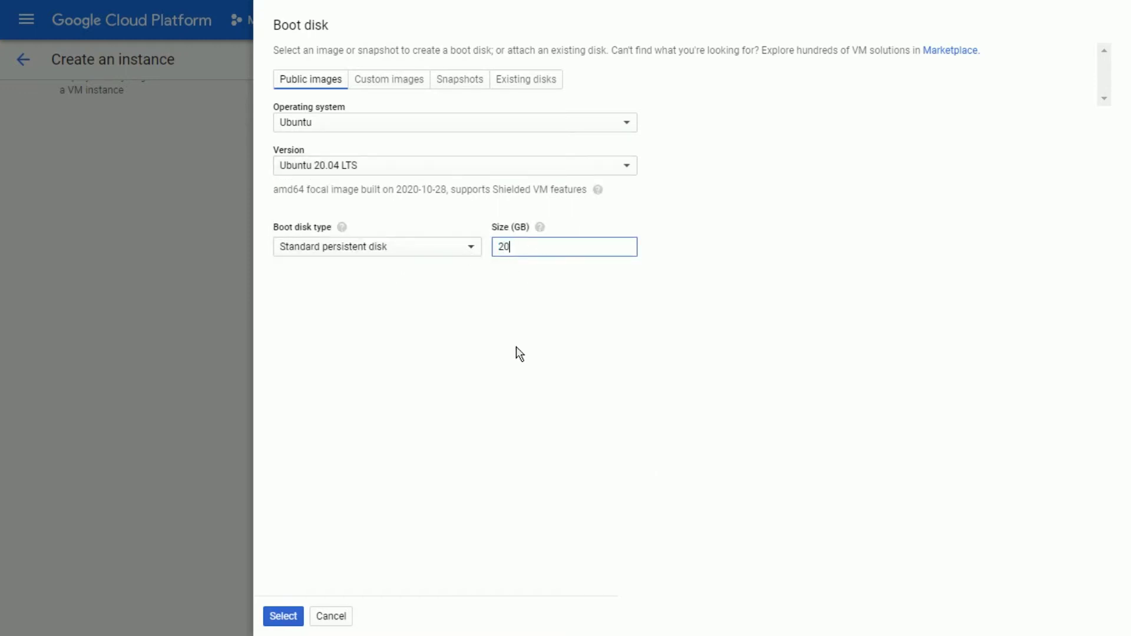
pyautogui.click(283, 616)
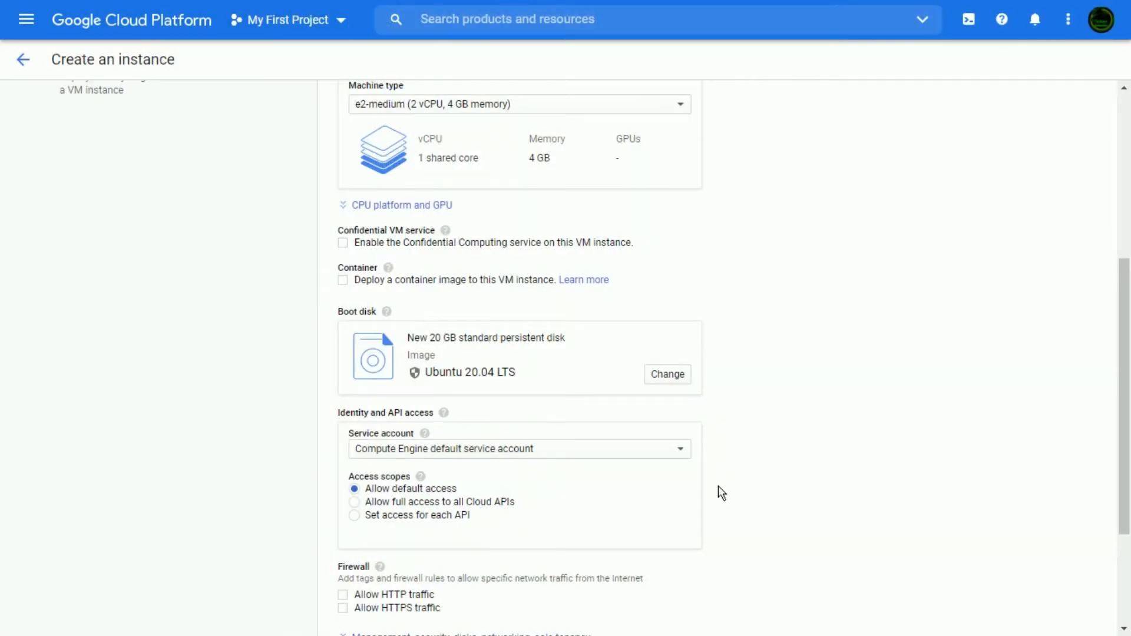
pyautogui.scroll(-2, 766, 525)
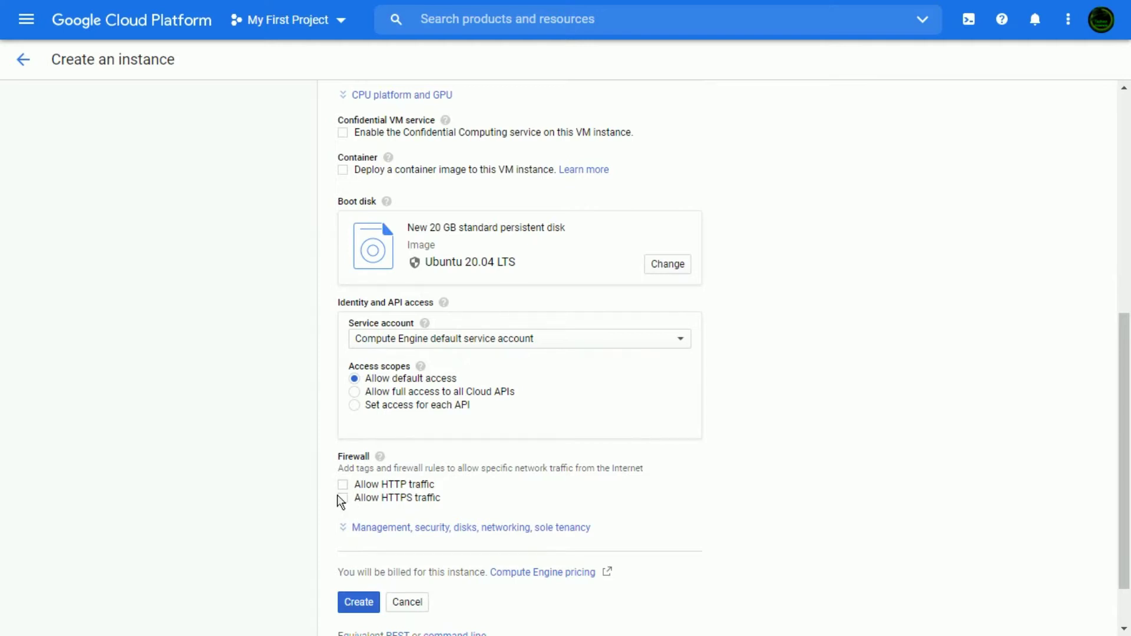
# - Allow HTTP traffic and create the ubuntu-desktop instance
pyautogui.click(344, 485)
pyautogui.scroll(-1, 676, 508)
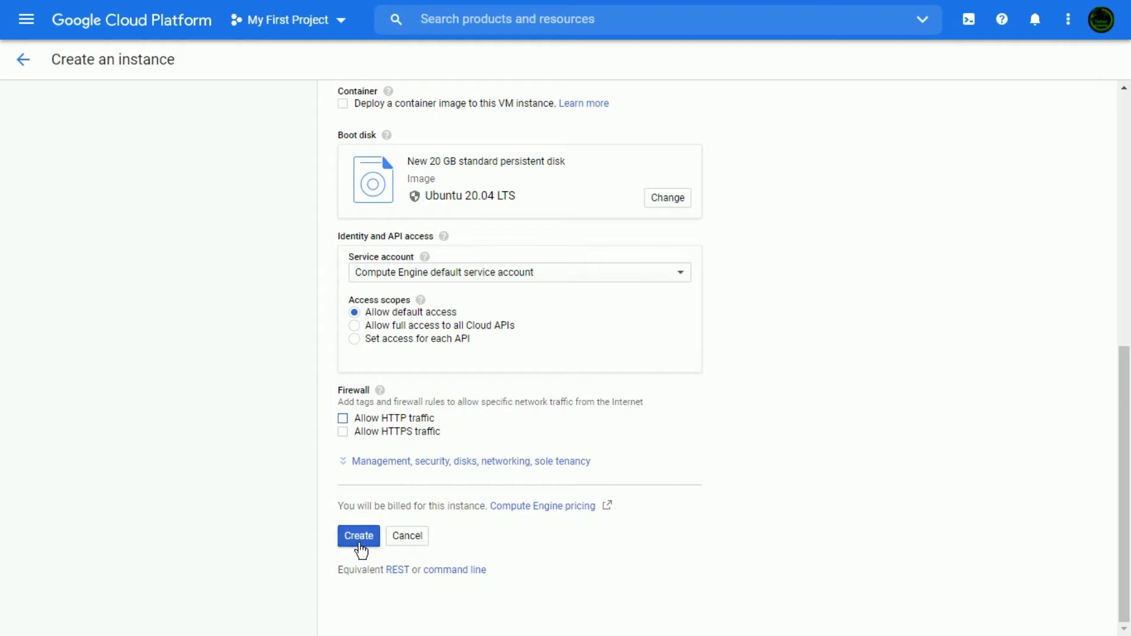
pyautogui.click(358, 536)
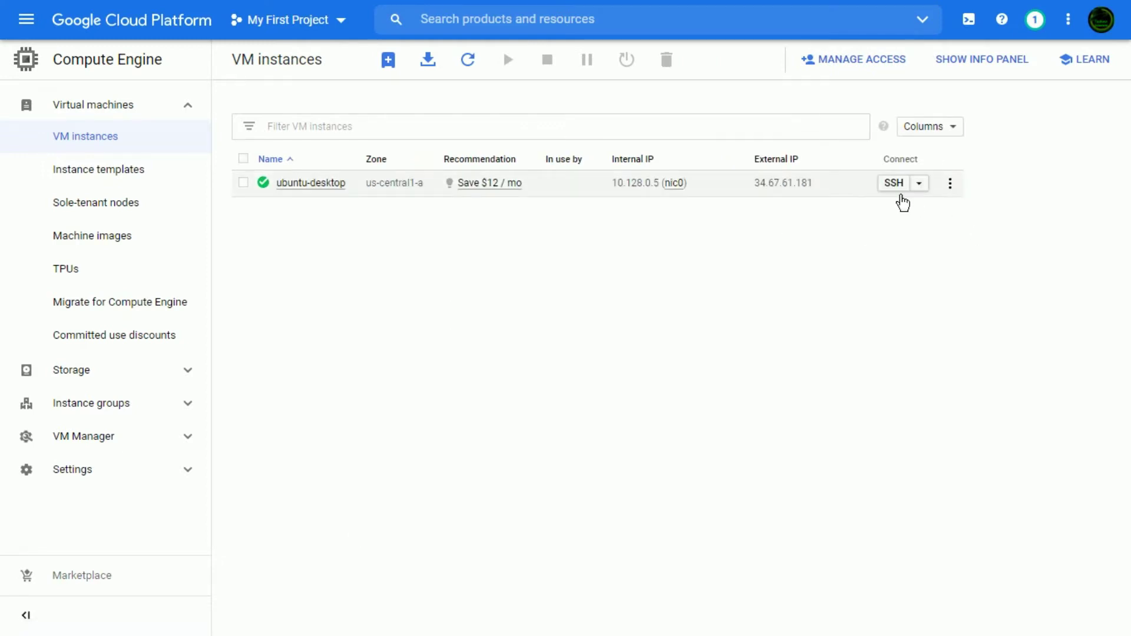
# - Open a maximized SSH session to ubuntu-desktop and become root with sudo su
pyautogui.click(894, 182)
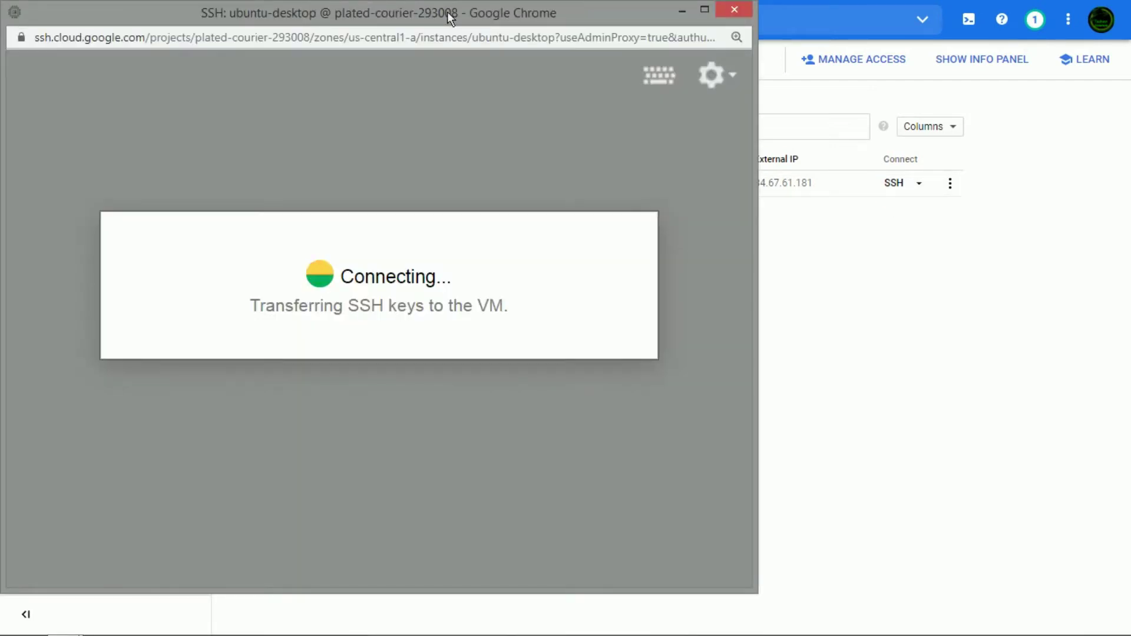
pyautogui.doubleClick(448, 12)
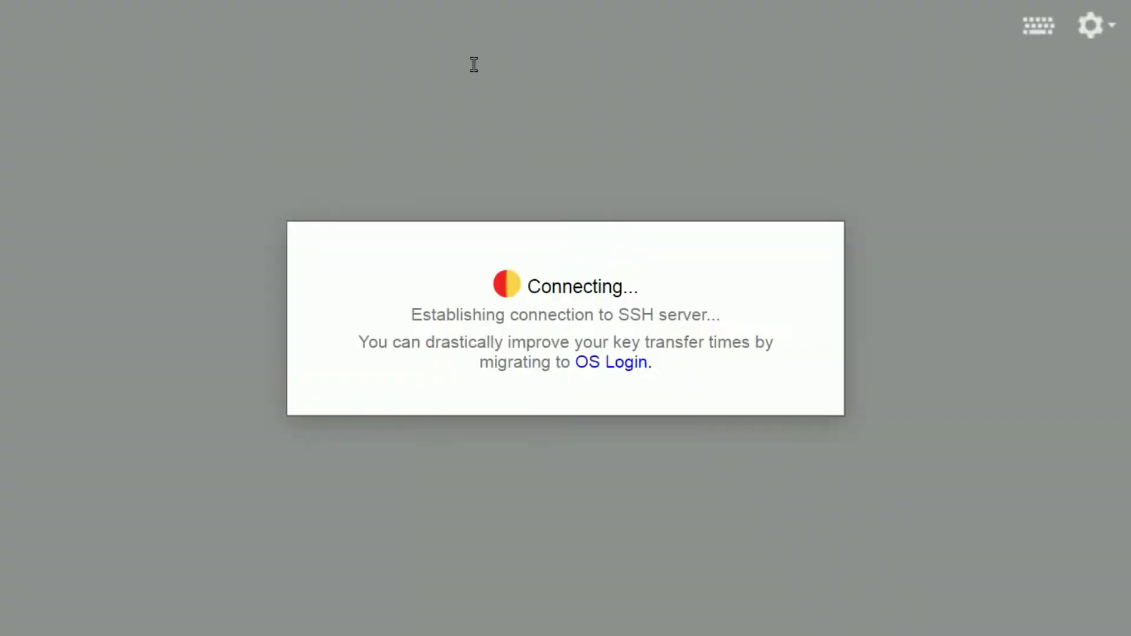
pyautogui.write('clear')
pyautogui.press('Return')
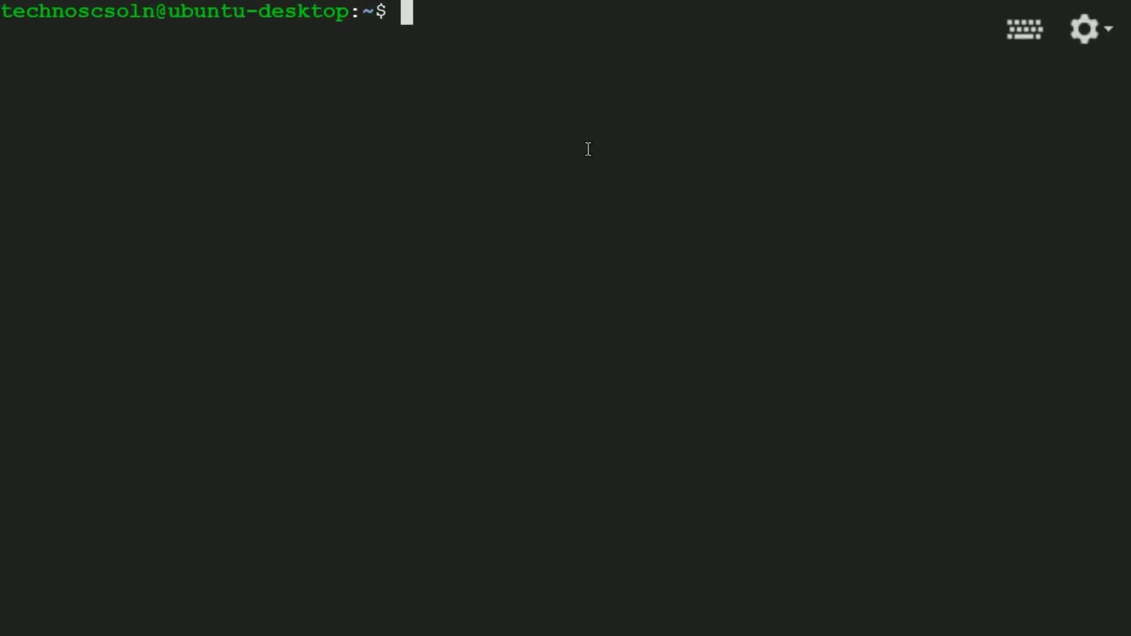
pyautogui.write('sudo s')
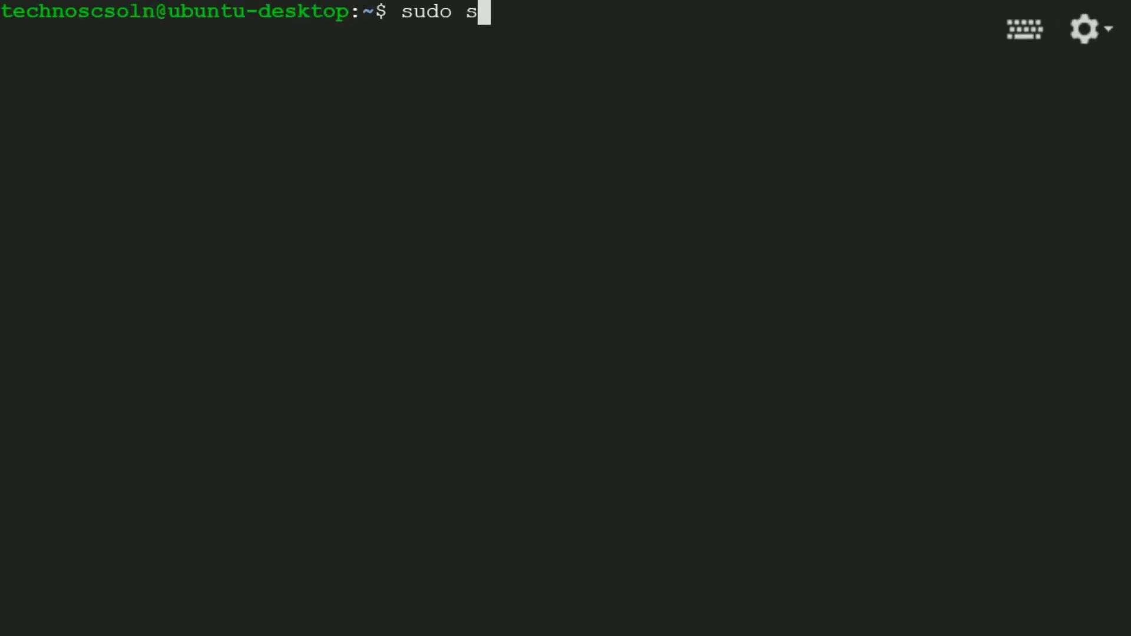
pyautogui.write('u')
pyautogui.press('Return')
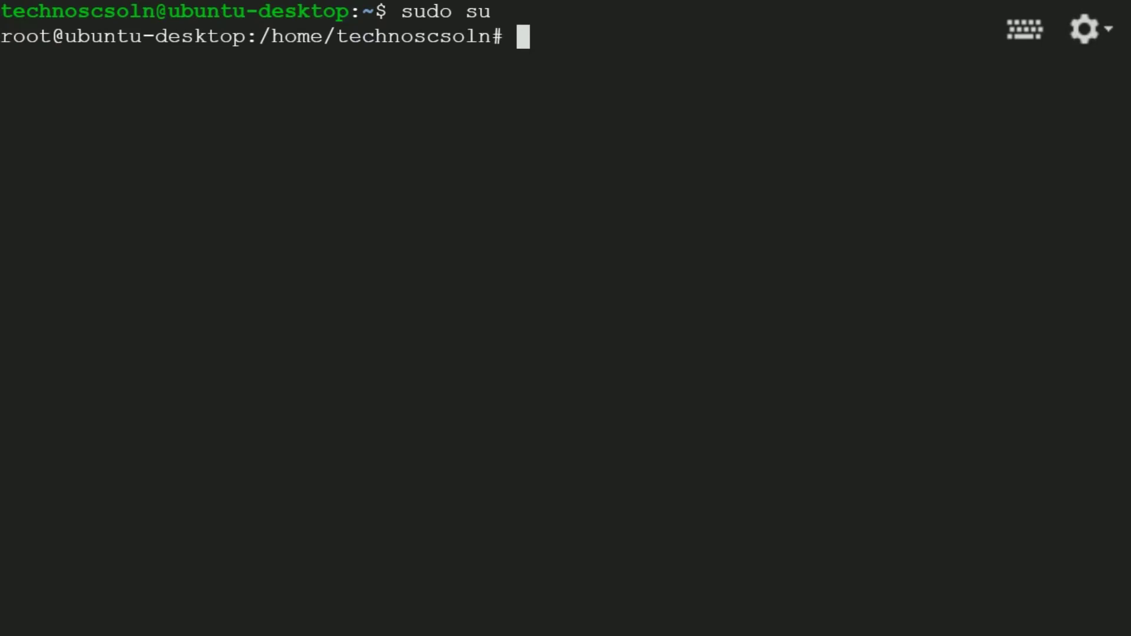
pyautogui.write('apt-get u')
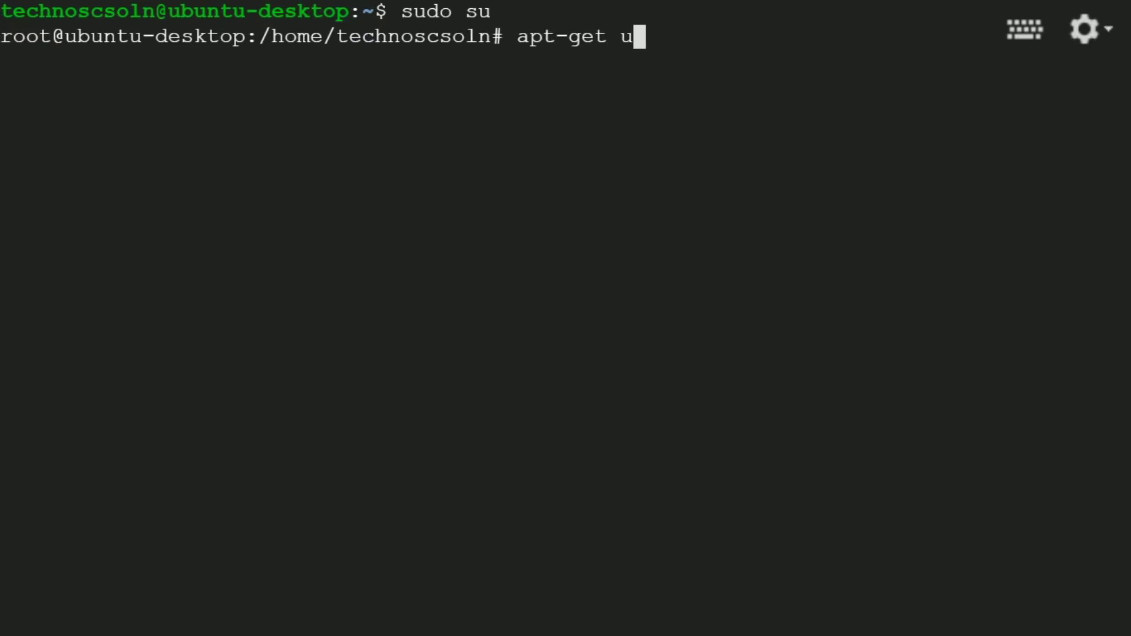
pyautogui.write('pdate')
# - Run apt-get update, then apt-get upgrade, confirming the upgrade with y
pyautogui.press('Return')
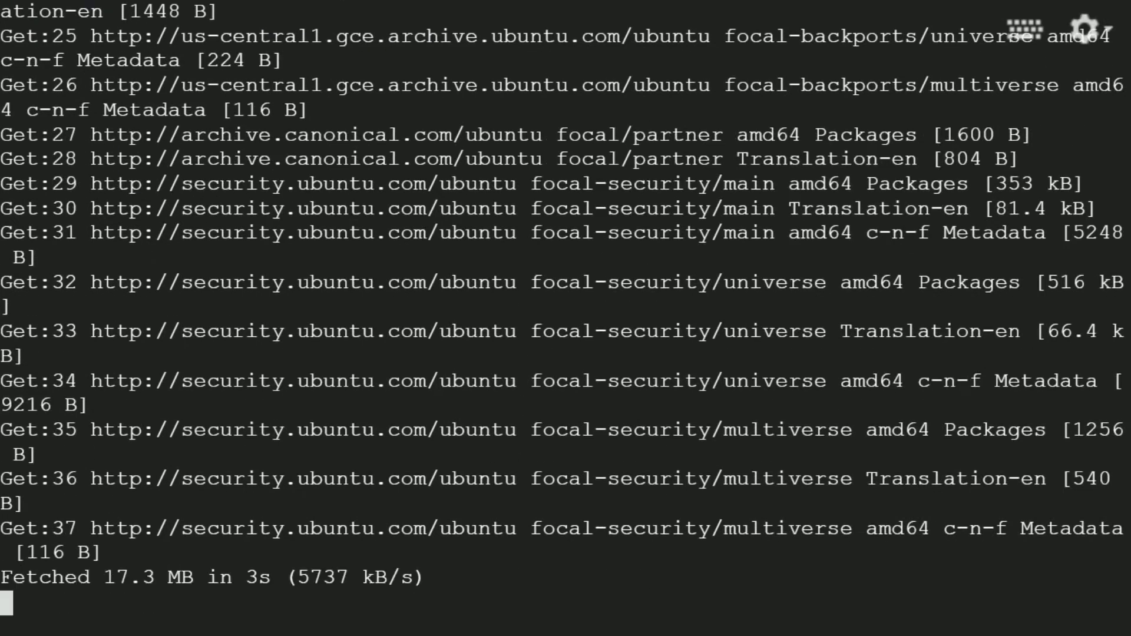
pyautogui.write('cle')
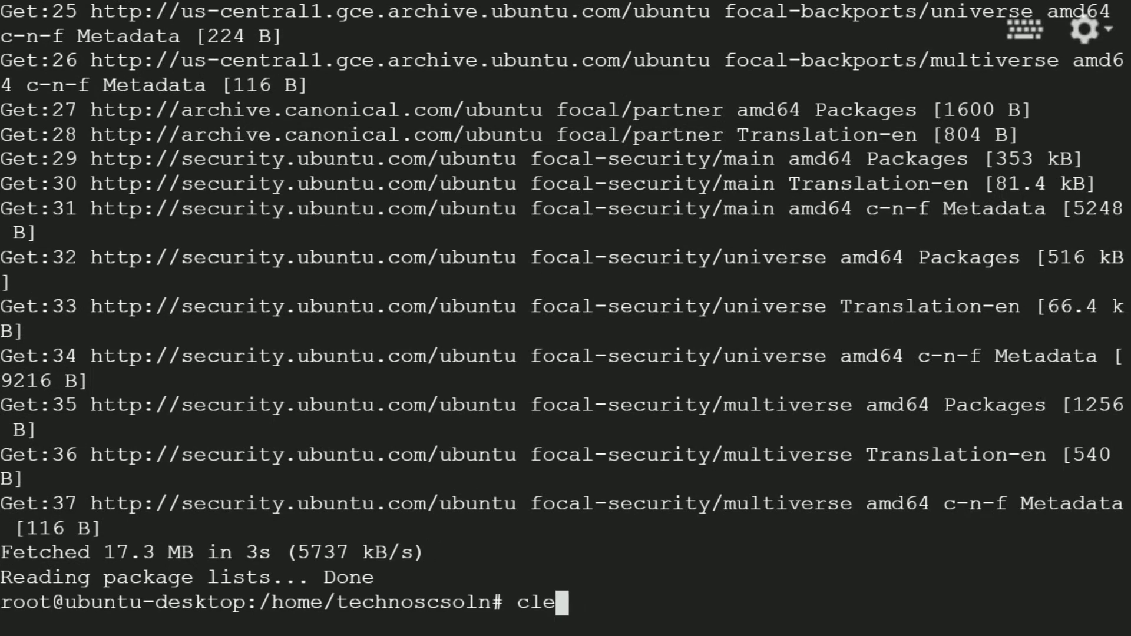
pyautogui.write('ar')
pyautogui.press('Return')
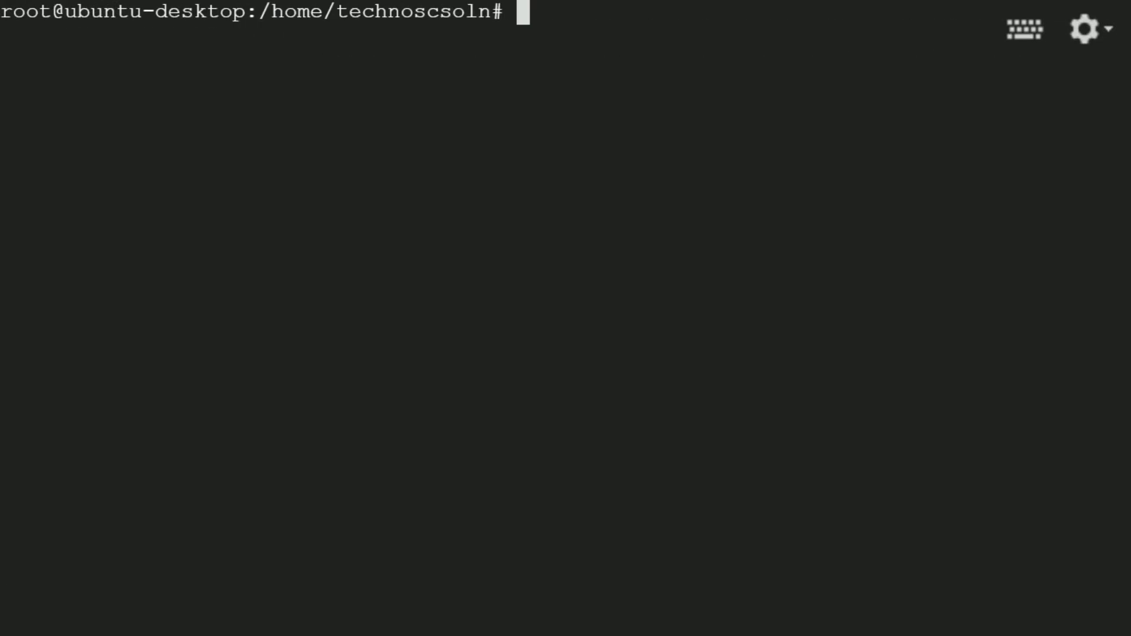
pyautogui.write('apt-get upg')
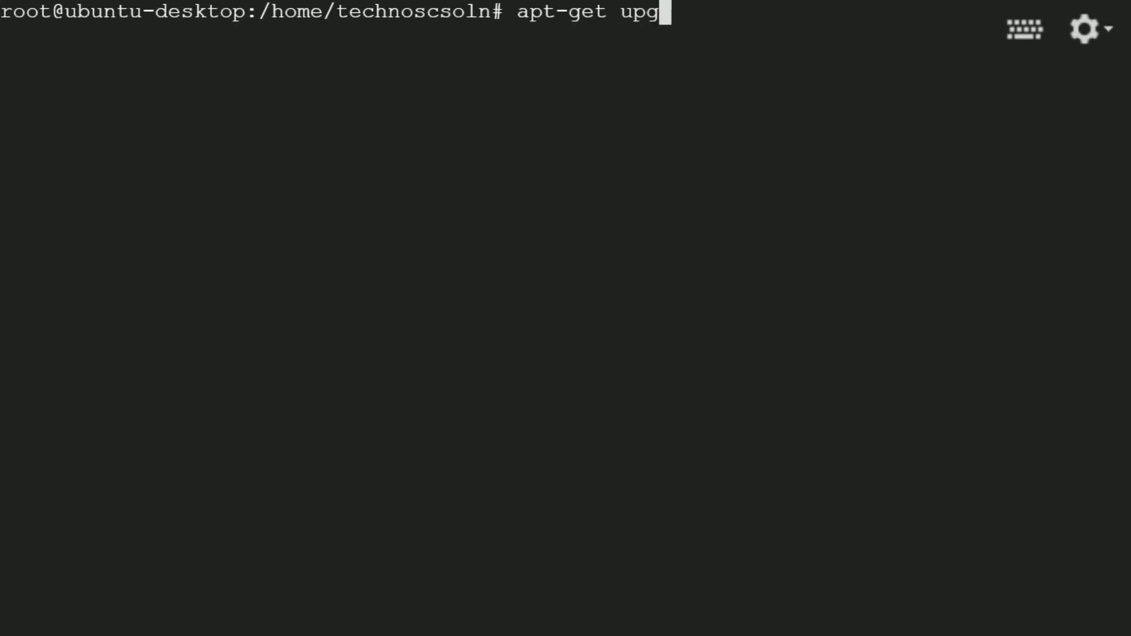
pyautogui.write('rade')
pyautogui.press('Return')
pyautogui.write('y')
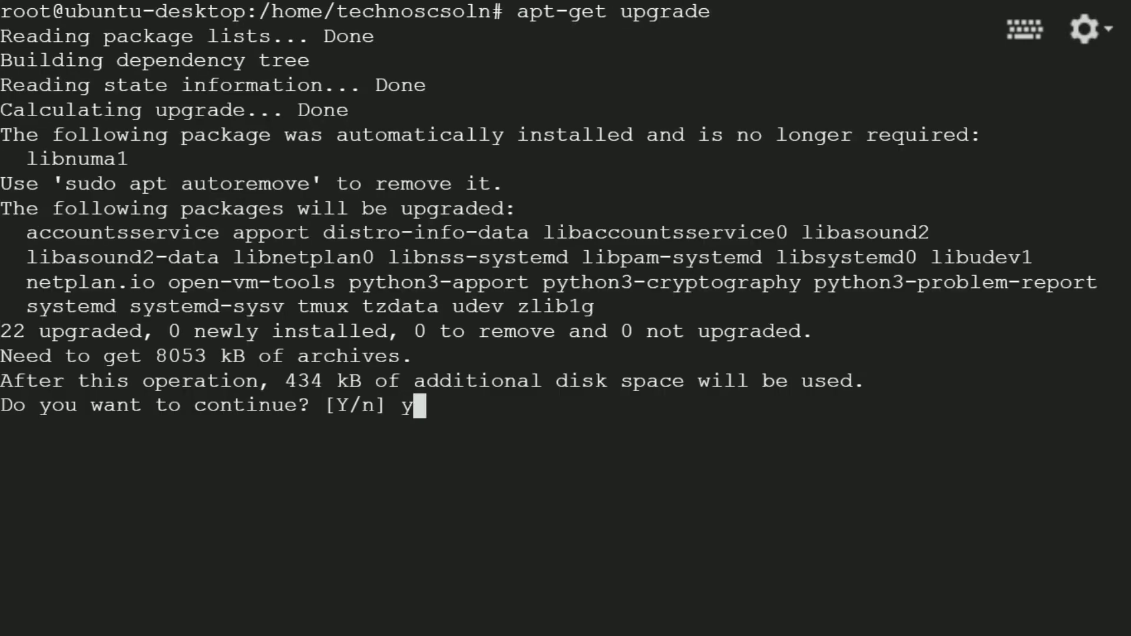
pyautogui.press('Return')
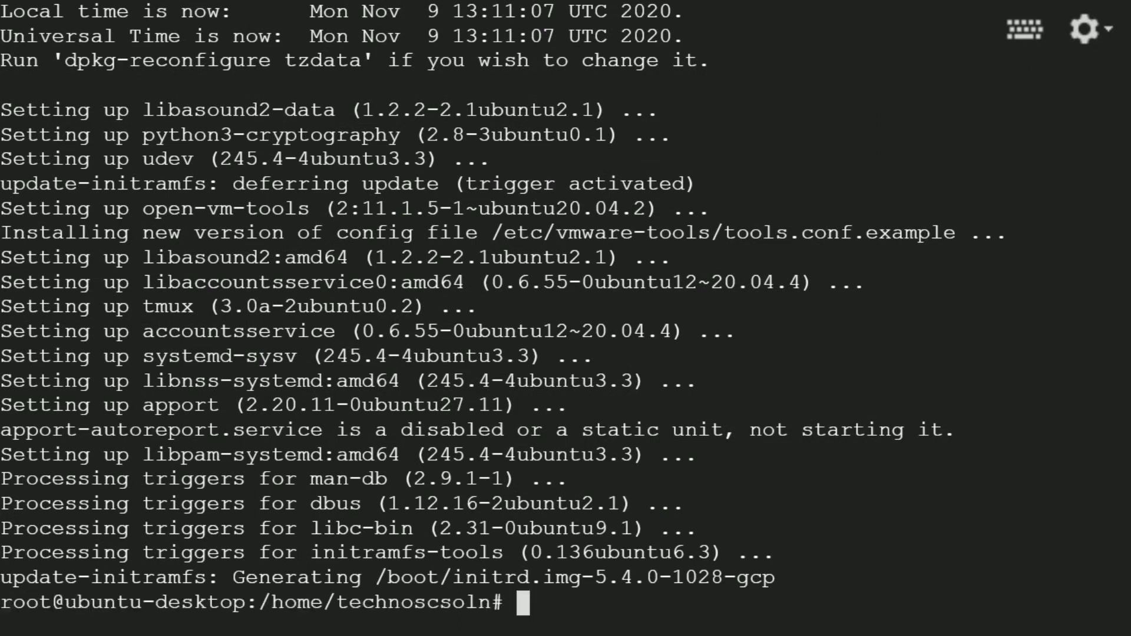
pyautogui.write('clear')
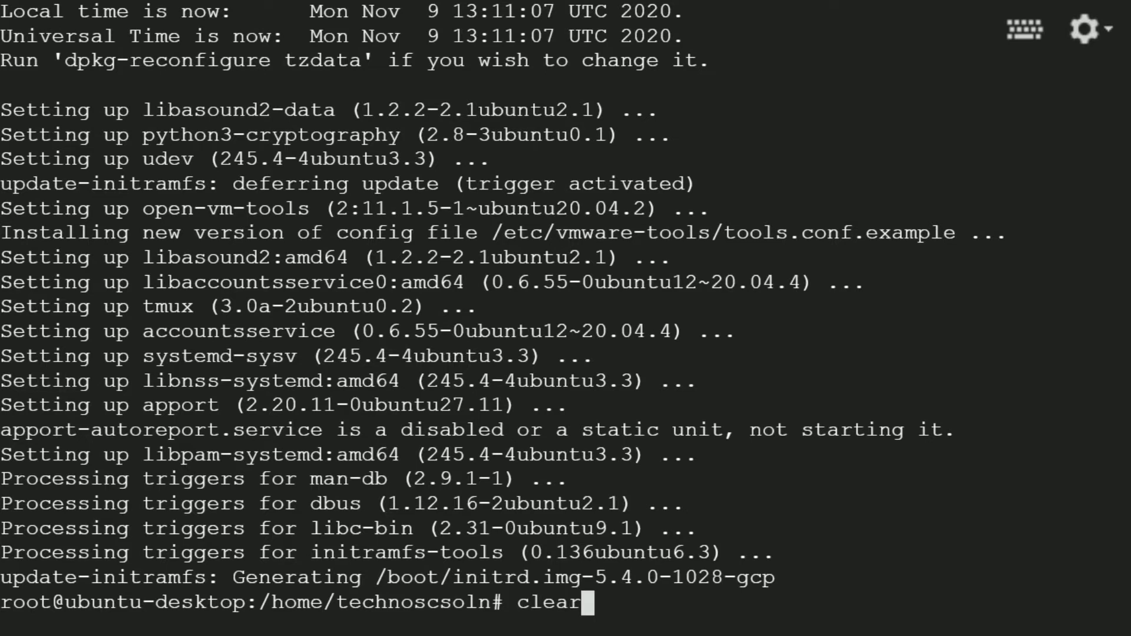
# - Run apt-get install ubuntu-desktop, confirm with y, and clear the terminal afterwards
pyautogui.press('Return')
pyautogui.write('ap')
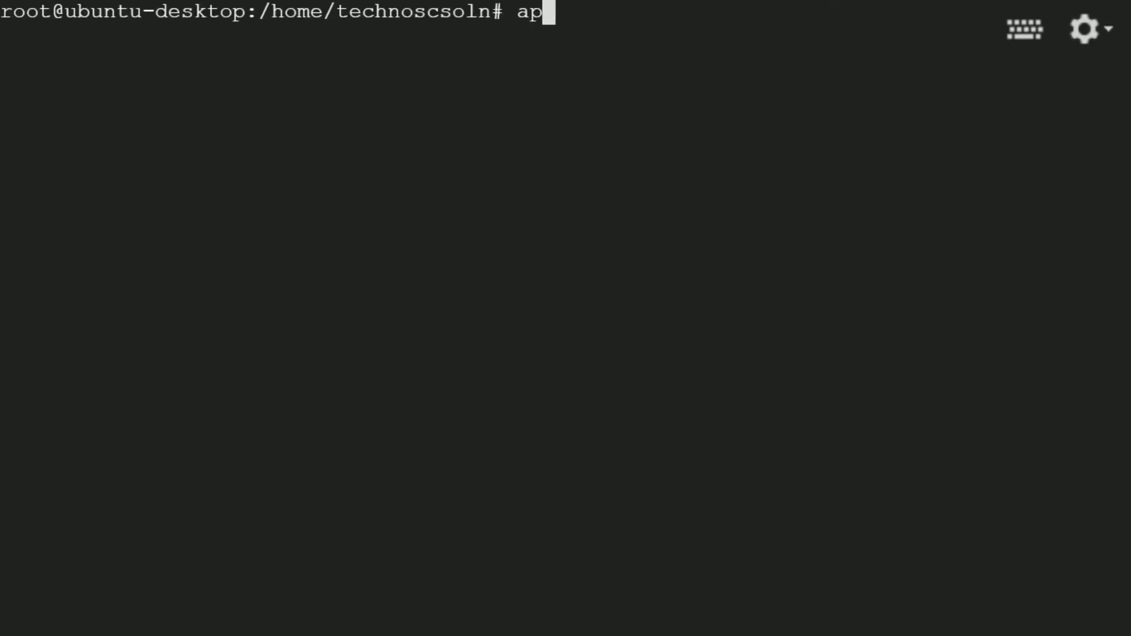
pyautogui.write('t-get install ubuntu')
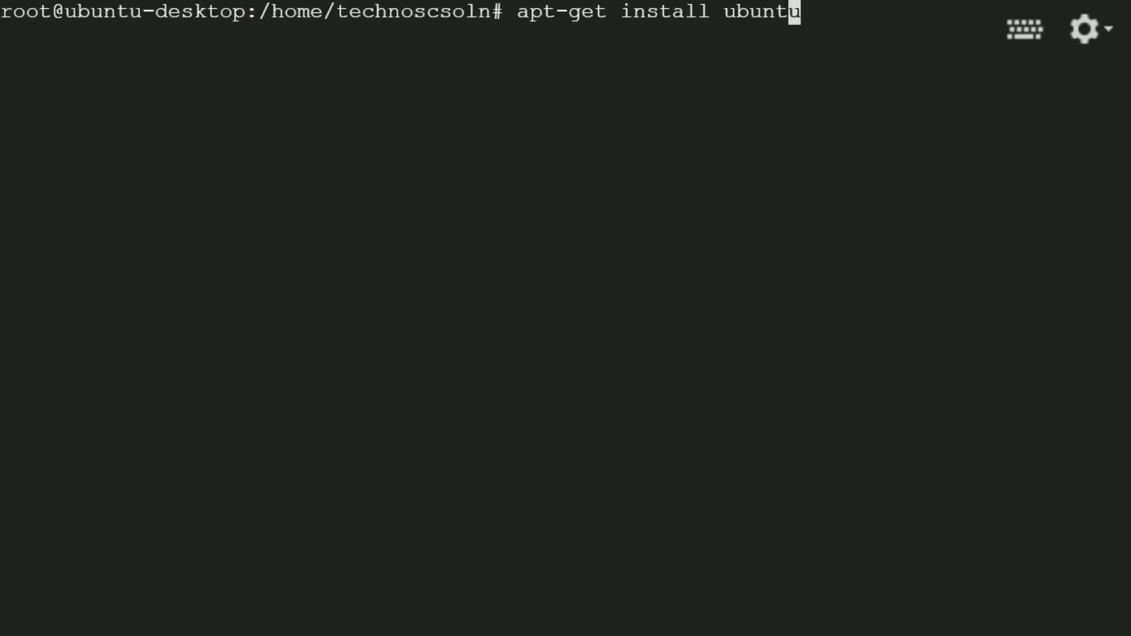
pyautogui.write('-desktop')
pyautogui.press('Return')
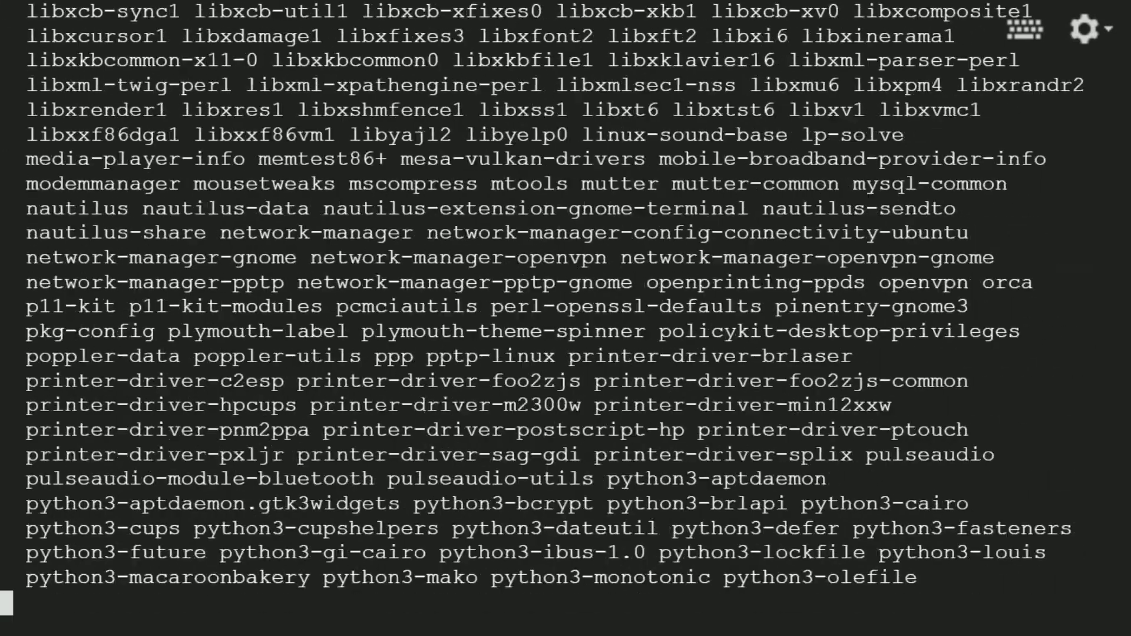
pyautogui.write('y')
pyautogui.press('Return')
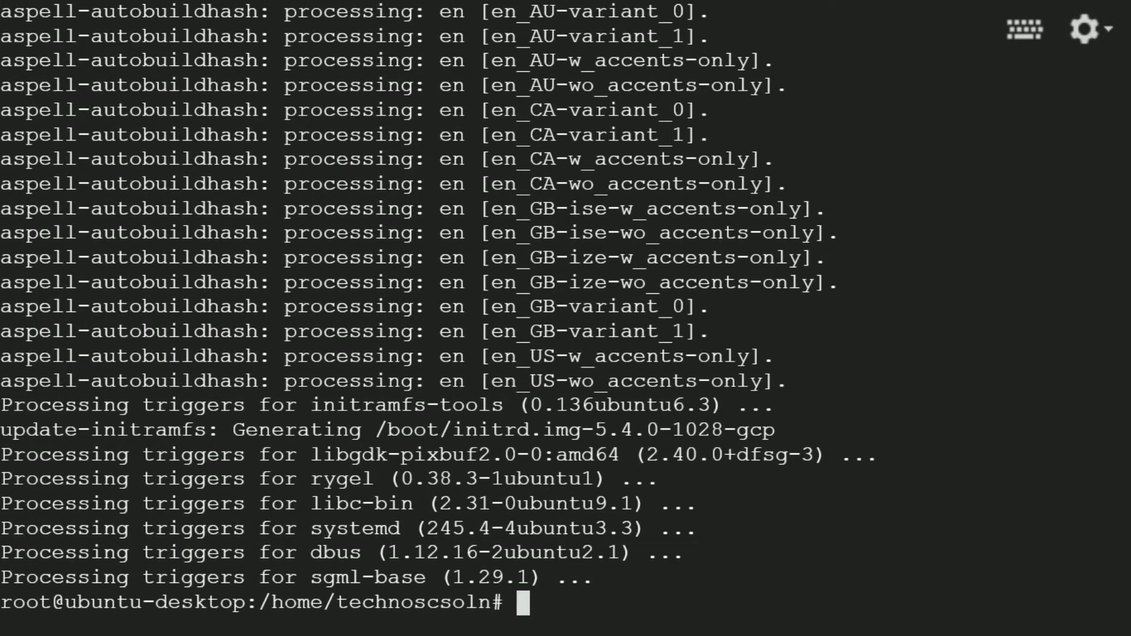
pyautogui.write('clear')
pyautogui.press('Return')
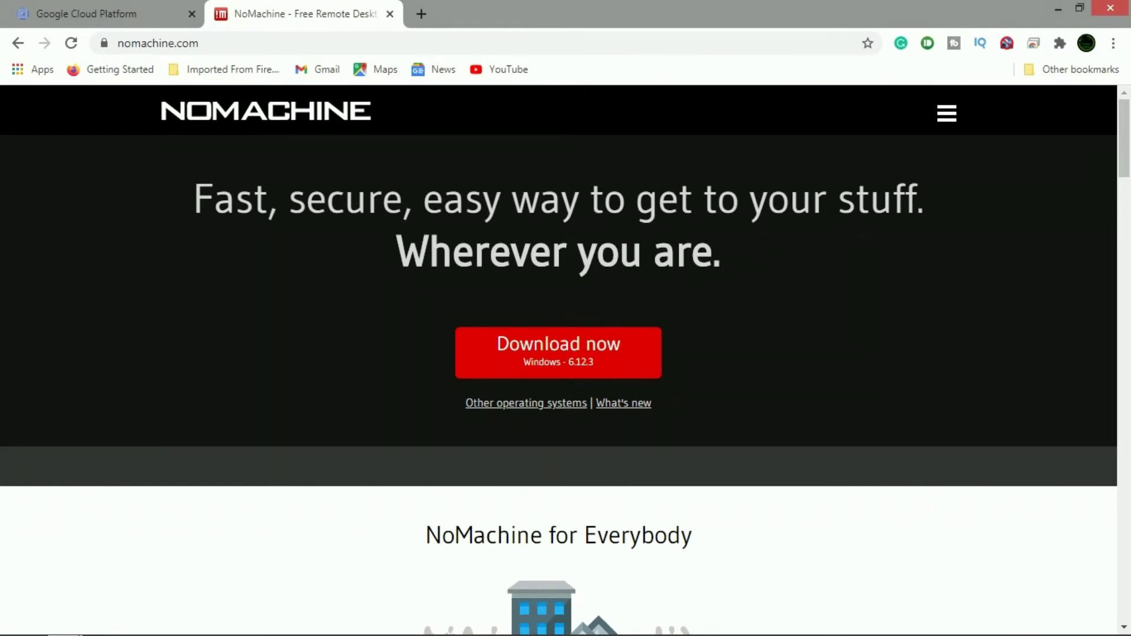
# - Find NoMachine's Linux DEB download and copy its link element's HTML via Inspect
pyautogui.click(515, 406)
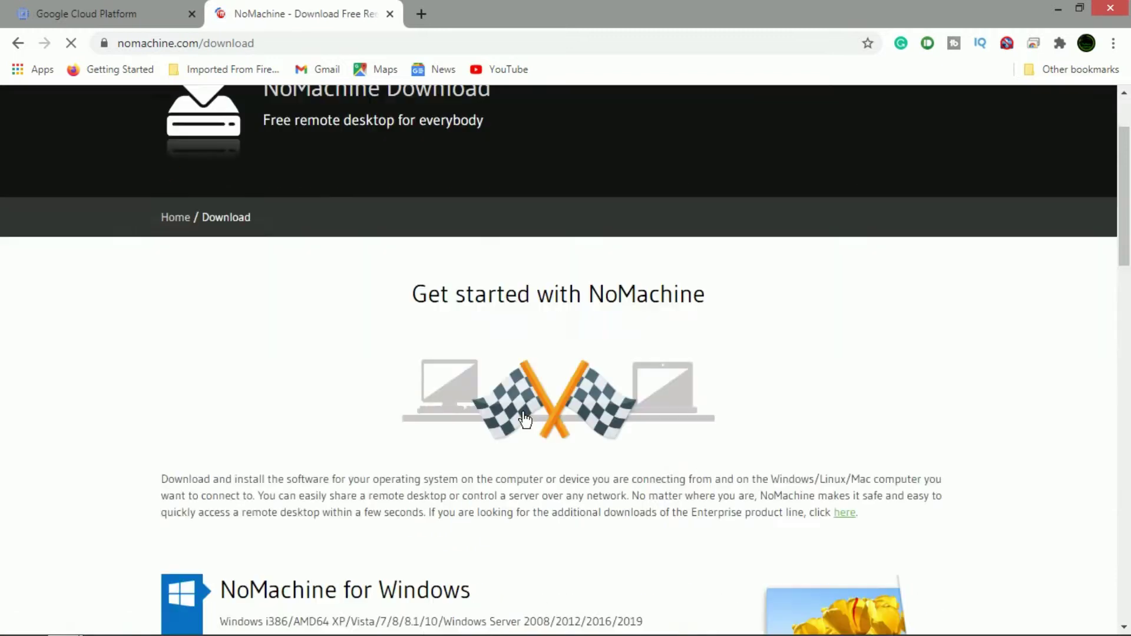
pyautogui.scroll(-5, 525, 417)
pyautogui.click(258, 500)
pyautogui.scroll(-5, 464, 334)
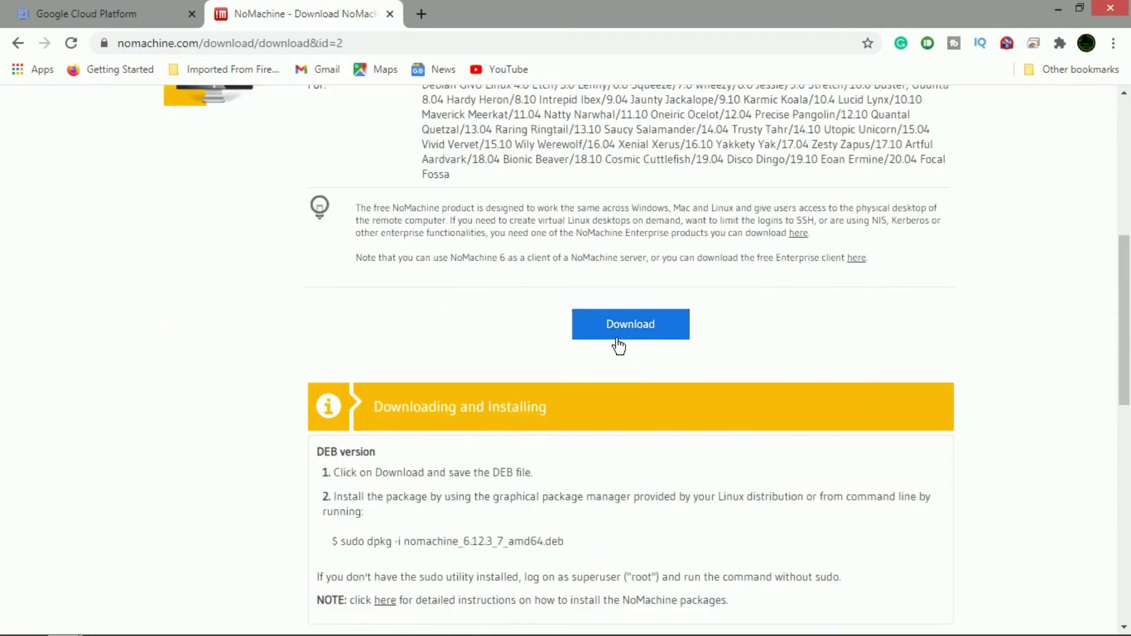
pyautogui.rightClick(608, 330)
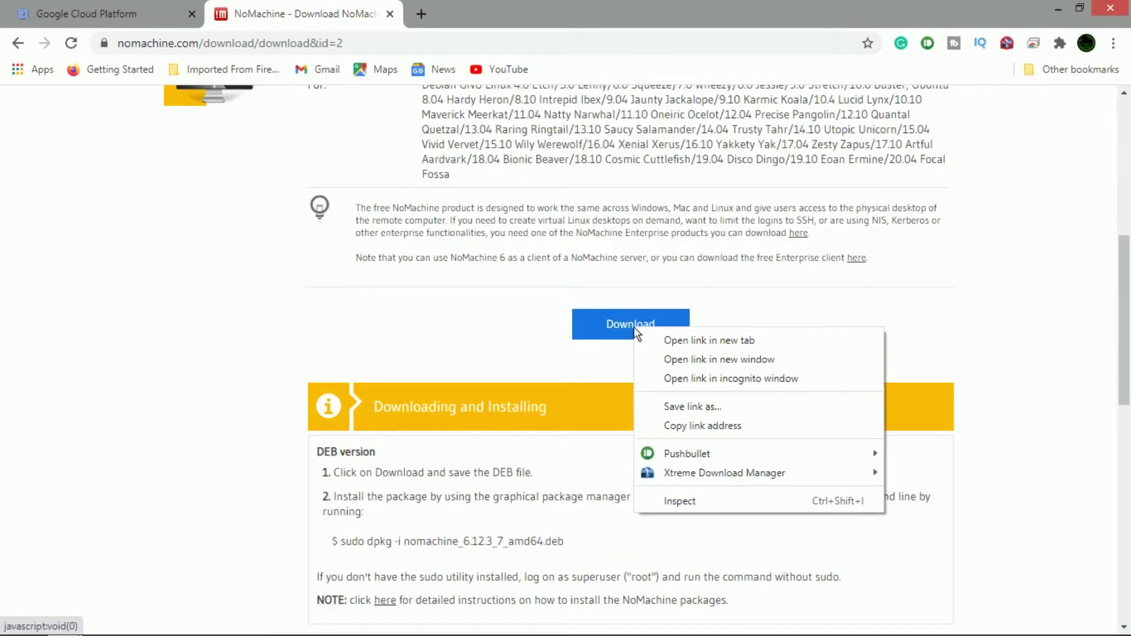
pyautogui.click(722, 512)
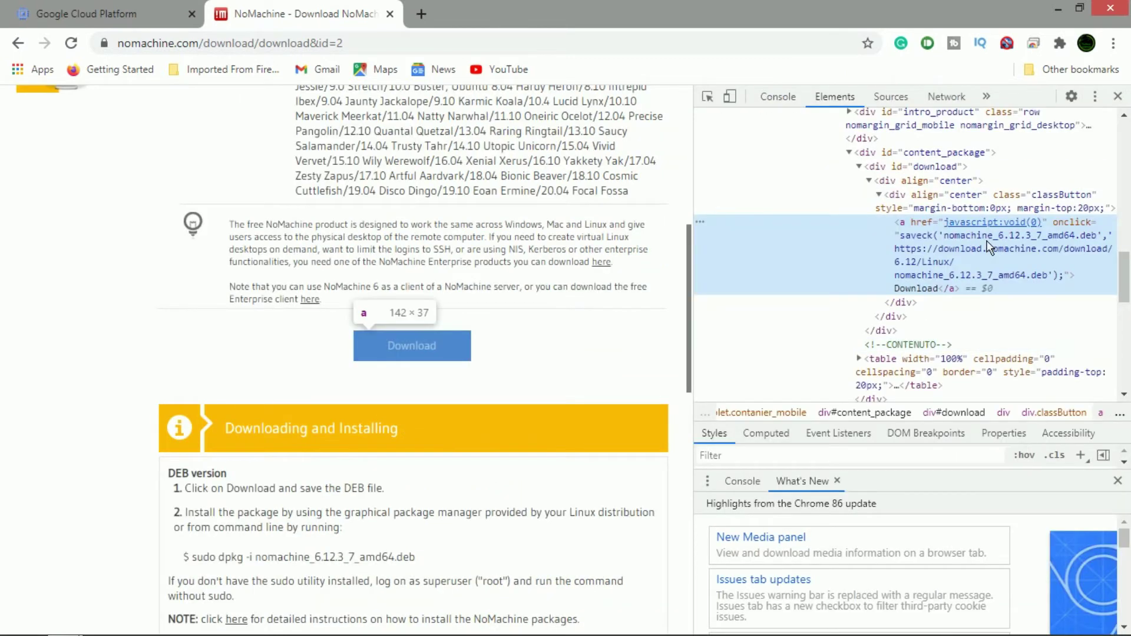
pyautogui.rightClick(990, 249)
pyautogui.moveTo(1014, 343)
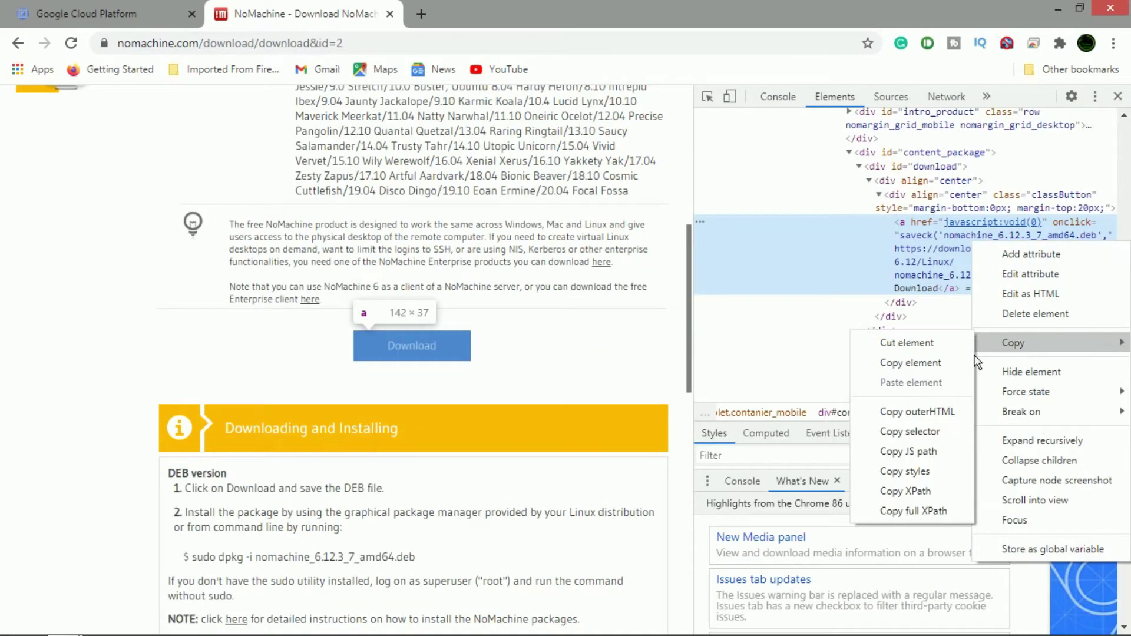
pyautogui.click(910, 342)
# - Open Notepad and paste in the copied download link HTML
pyautogui.hotkey('ctrl', 'Tab')
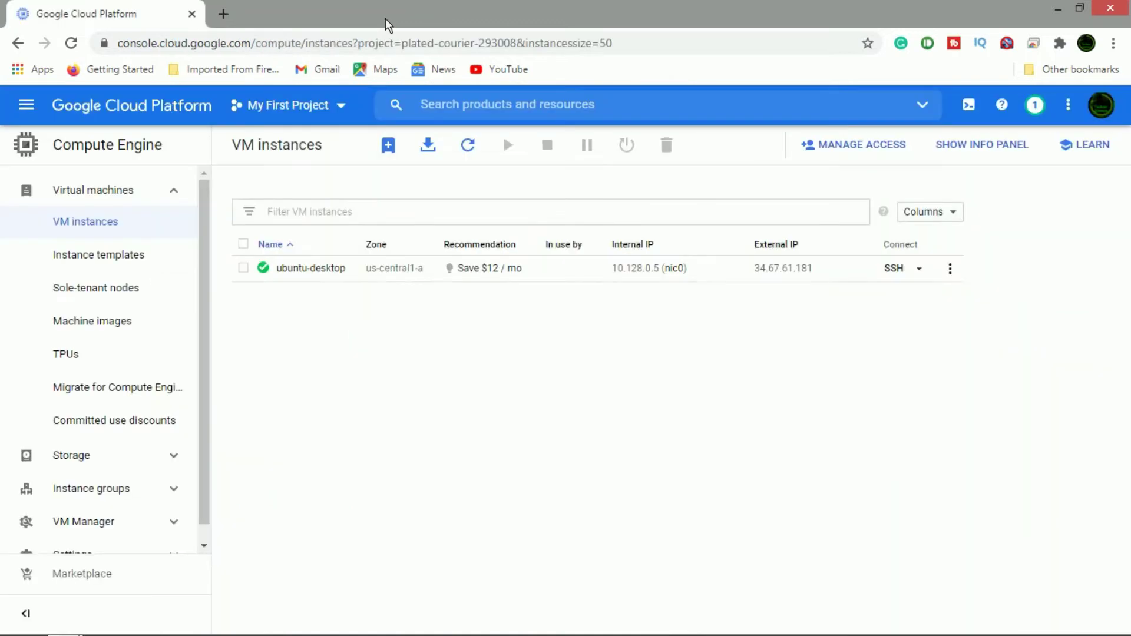
pyautogui.press('super+r')
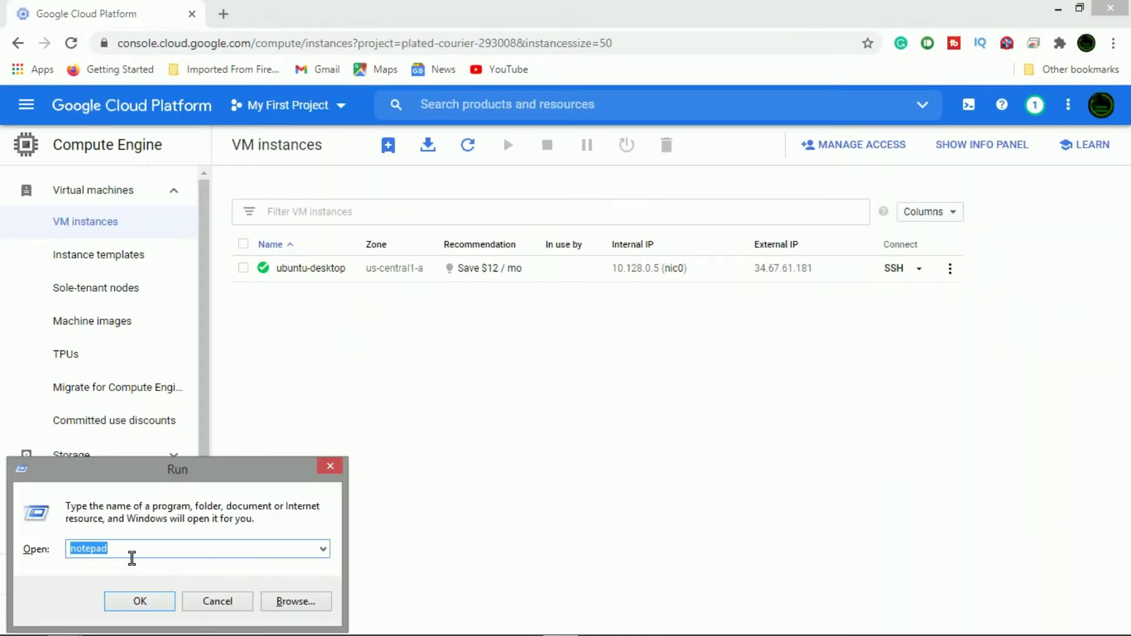
pyautogui.click(140, 601)
pyautogui.write('<a href="javascript:void(0)" onclick="saveck(\'nomachine_6.12.3_7_amd64.deb\',\'https://download.nomachine.com/download/6.12/Linux/nomachine_6.12.3_7_amd64.deb\');">Download</a>')
# - Strip the markup around the .deb URL and copy the bare link
pyautogui.click(411, 294)
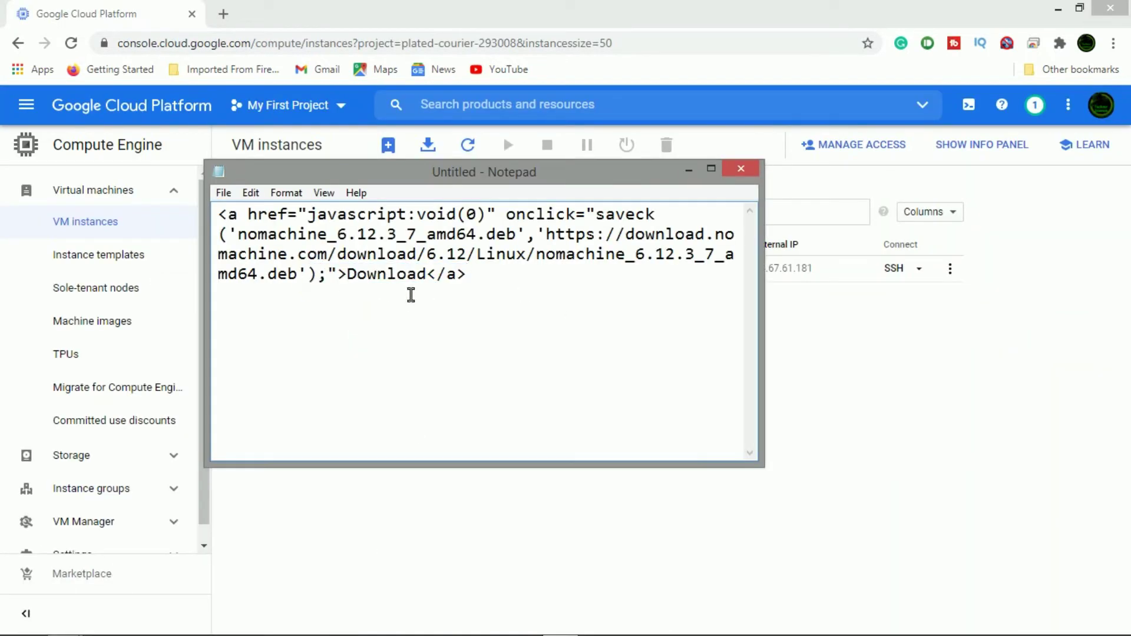
pyautogui.moveTo(466, 274); pyautogui.dragTo(301, 274)
pyautogui.press('BackSpace')
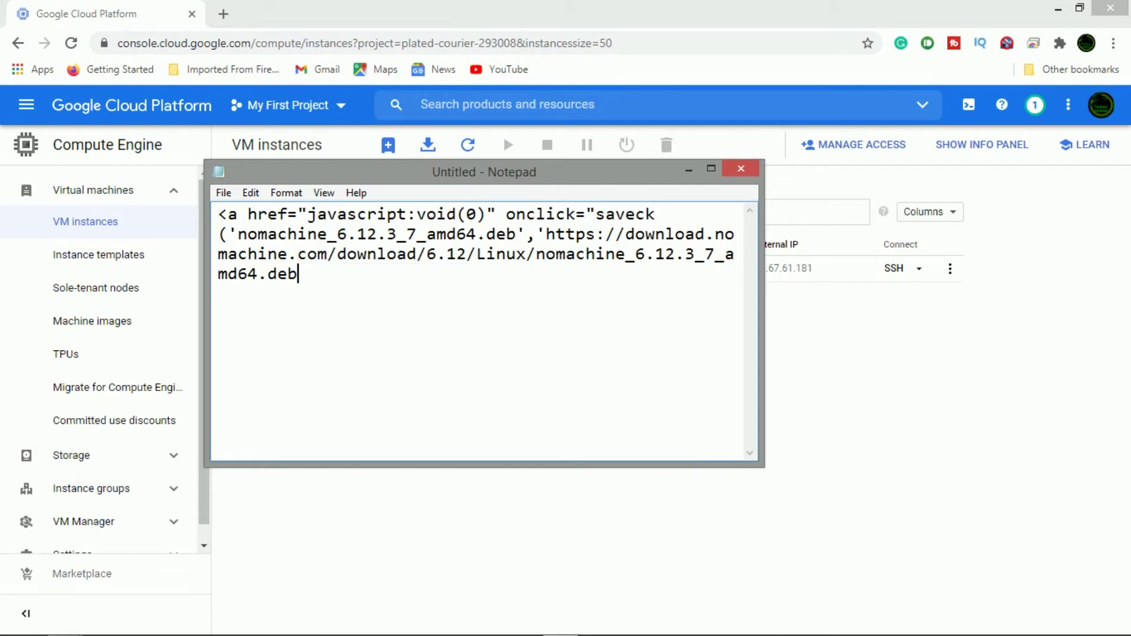
pyautogui.moveTo(546, 234); pyautogui.dragTo(217, 214)
pyautogui.press('BackSpace')
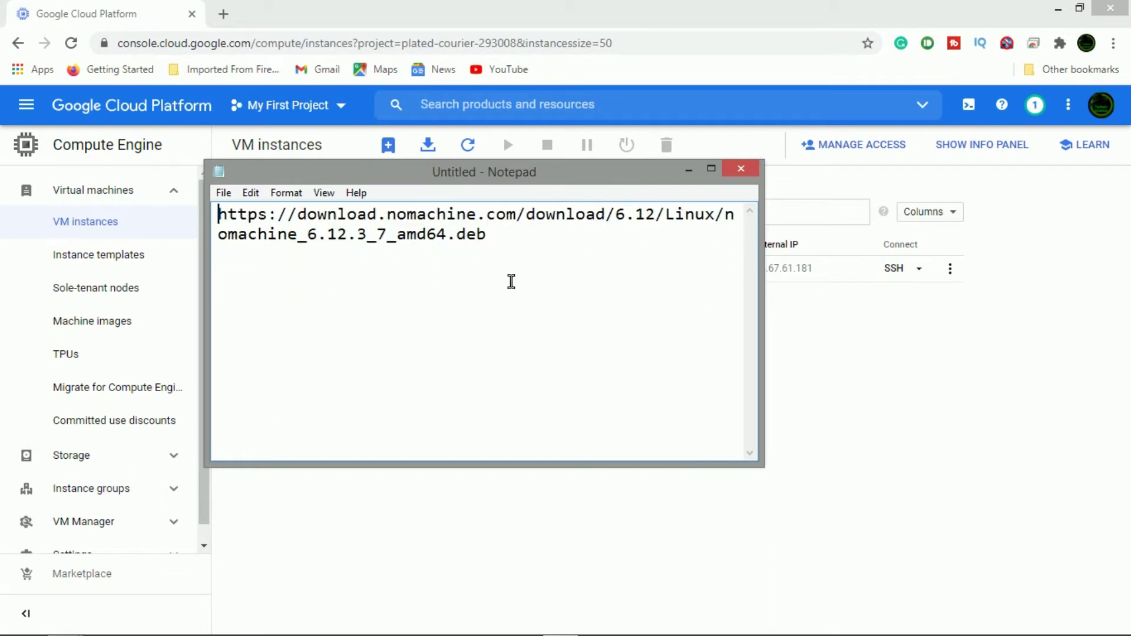
pyautogui.click(489, 234)
pyautogui.hotkey('ctrl', 'a')
pyautogui.hotkey('ctrl', 'c')
pyautogui.click(408, 436)
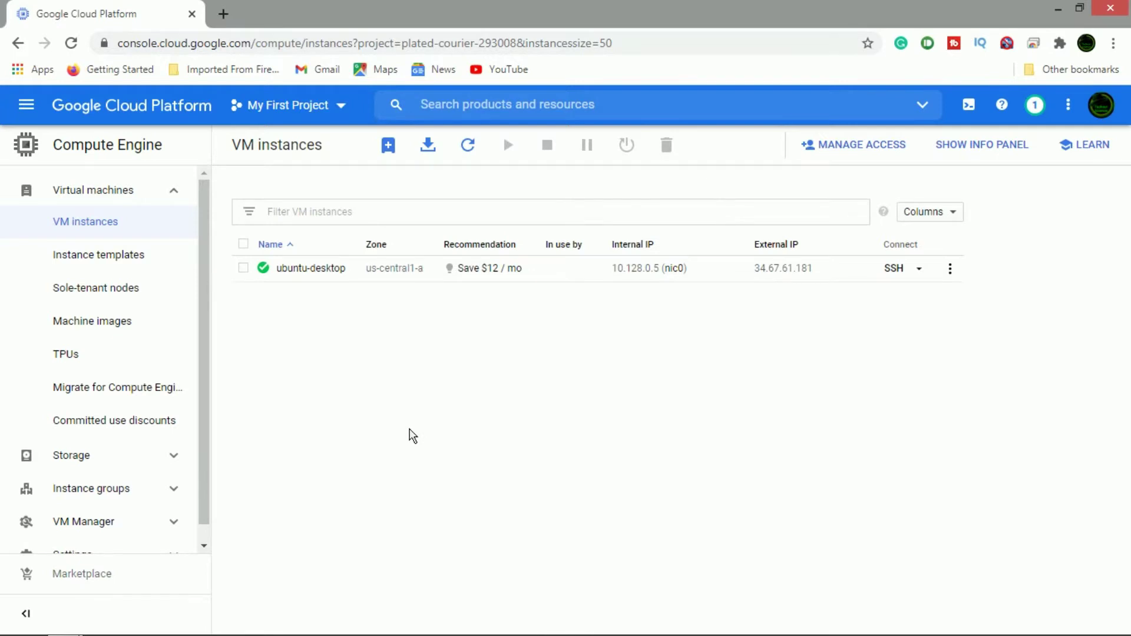
# - Download the NoMachine package onto the VM with wget and the pasted URL
pyautogui.hotkey('alt', 'Tab')
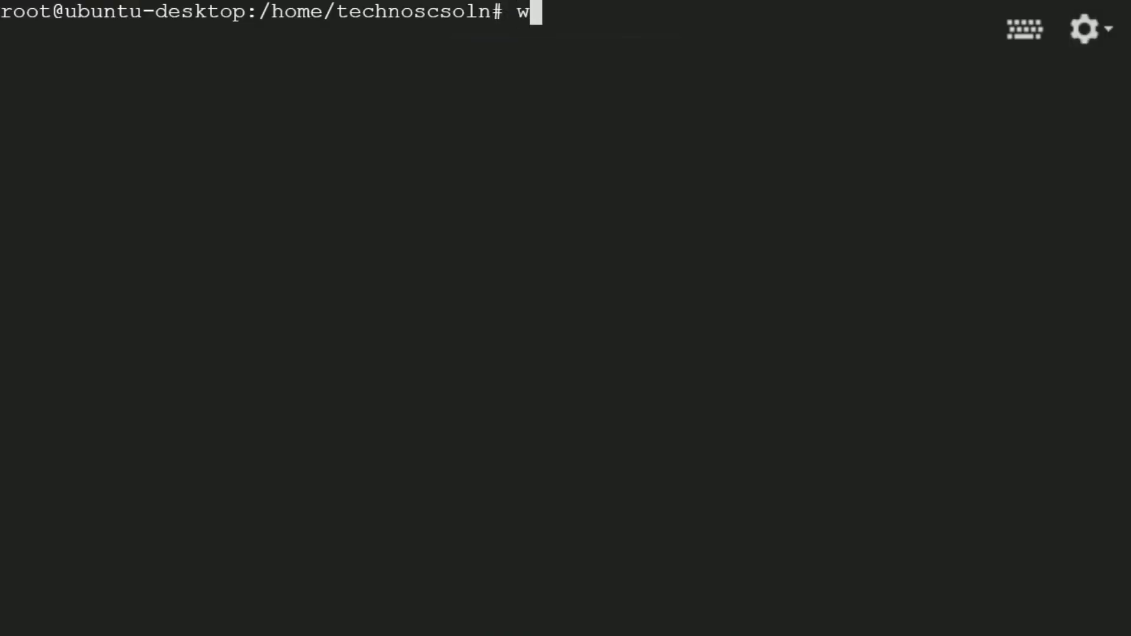
pyautogui.write('wget')
pyautogui.hotkey('ctrl', 'shift', 'v')
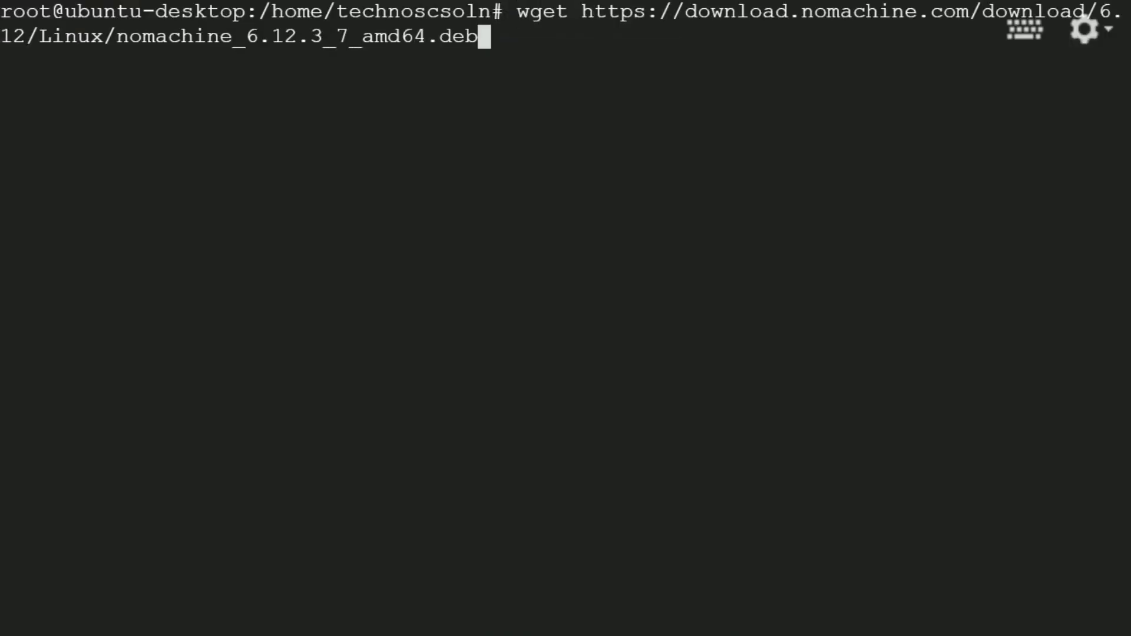
pyautogui.press('Return')
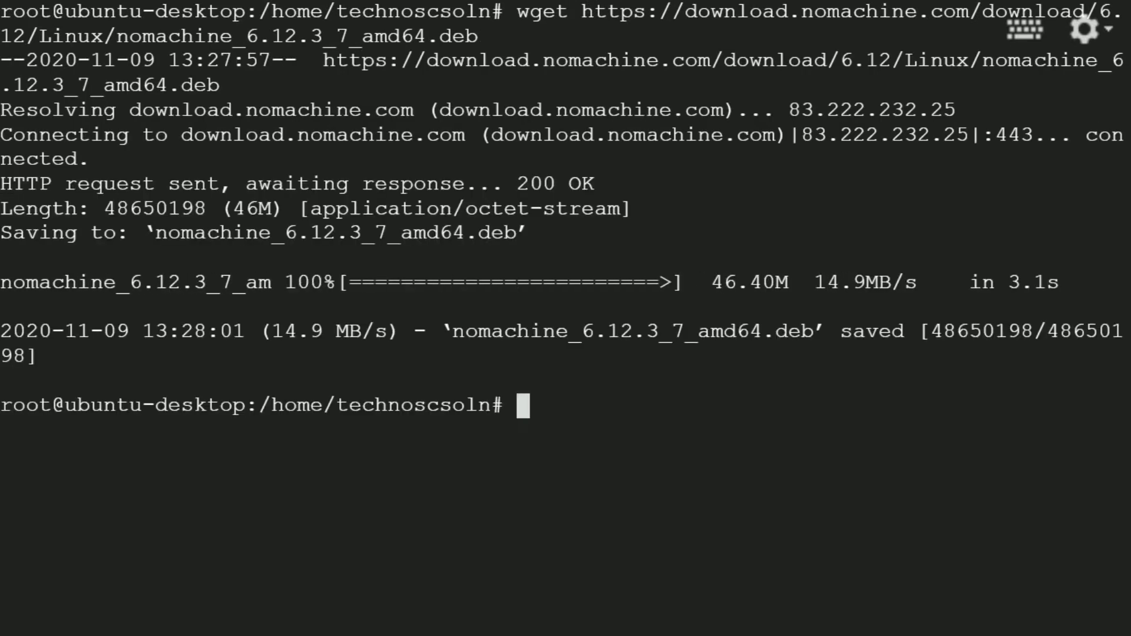
pyautogui.write('ls')
# - List the home folder, then install nomachine_6.12.3_7_amd64.deb with apt
pyautogui.press('Return')
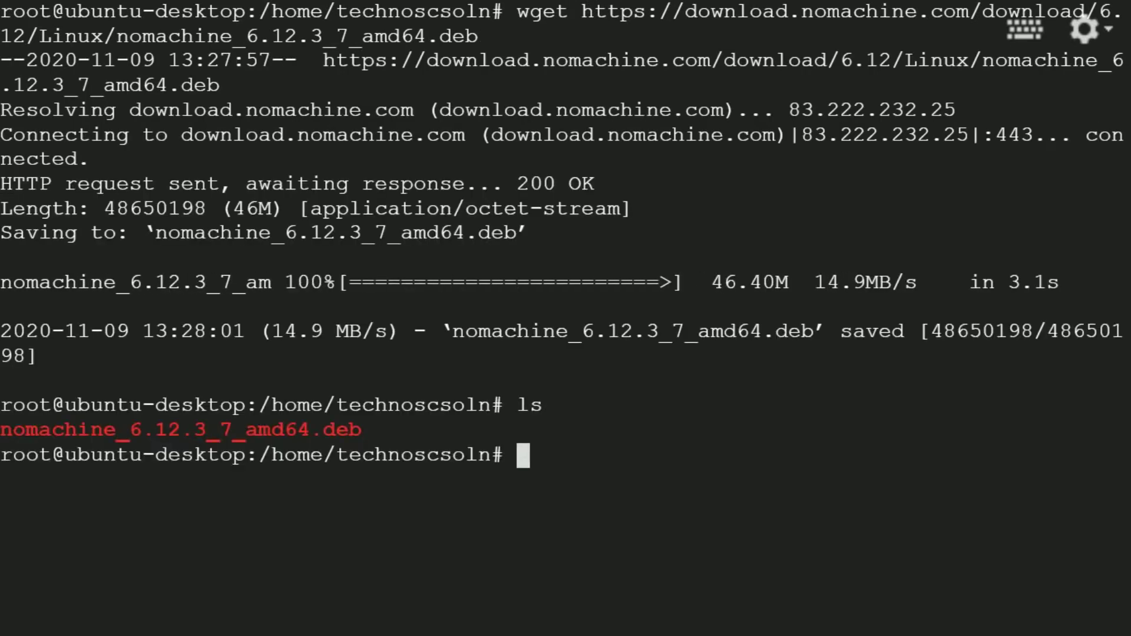
pyautogui.write('apt')
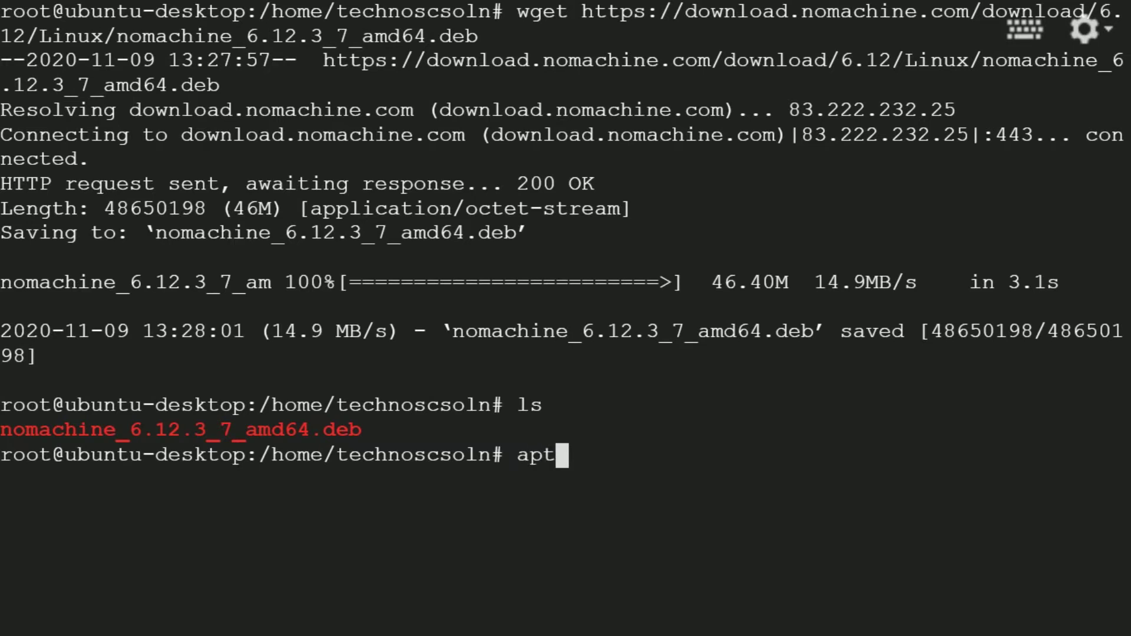
pyautogui.write(' install ./no')
pyautogui.press('Tab')
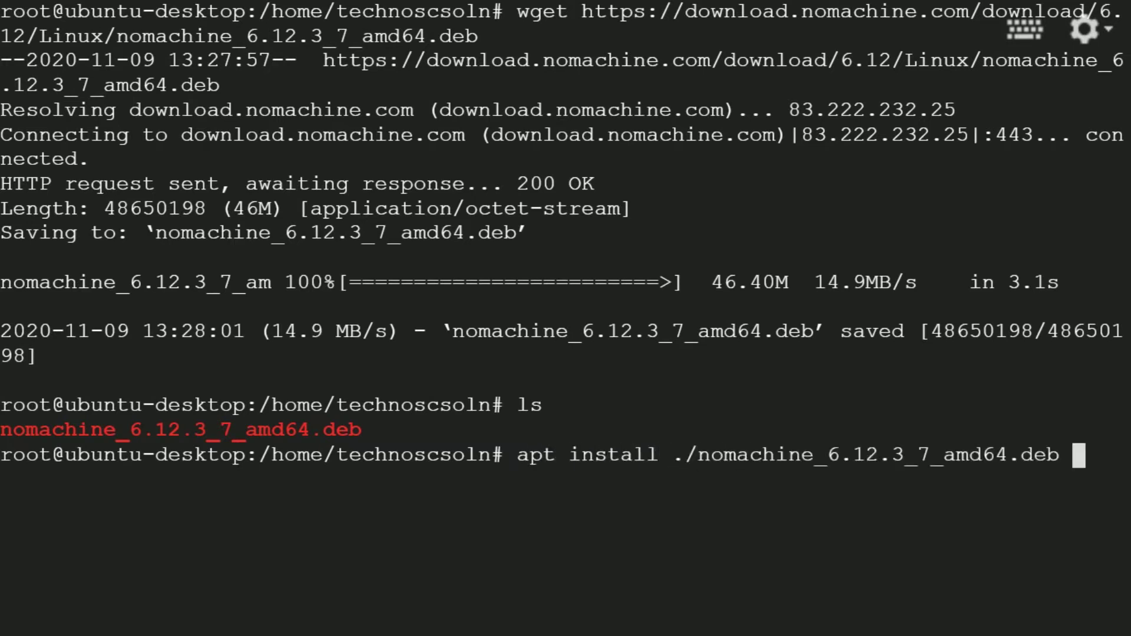
pyautogui.press('Return')
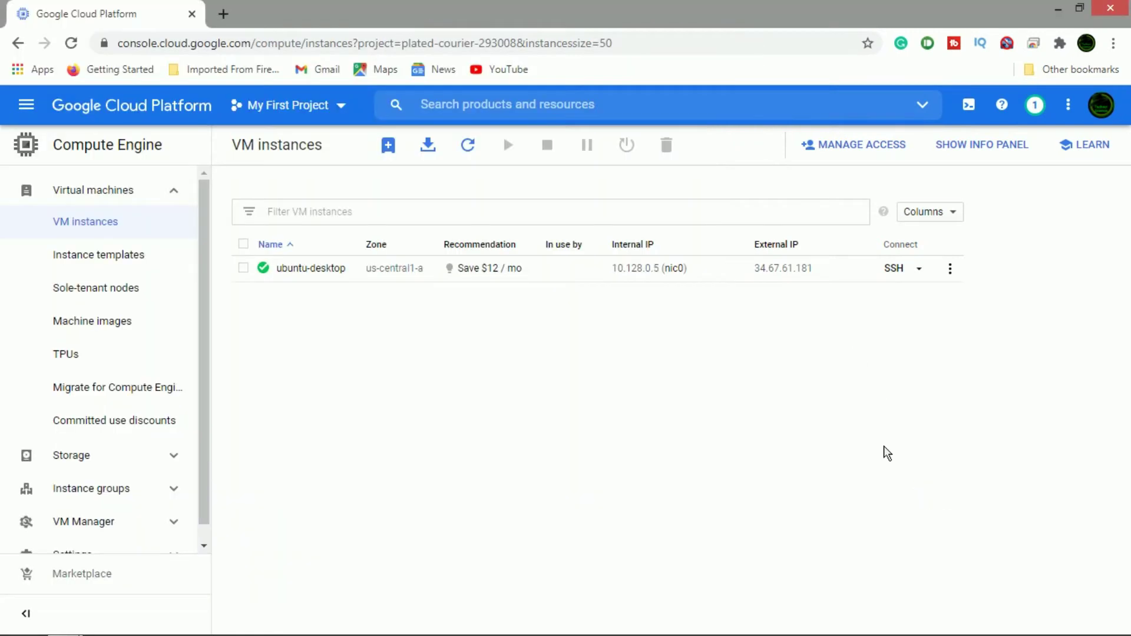
# - From ubuntu-desktop's network details, open the Firewall rules list and start a new rule
pyautogui.press('F11')
pyautogui.click(950, 182)
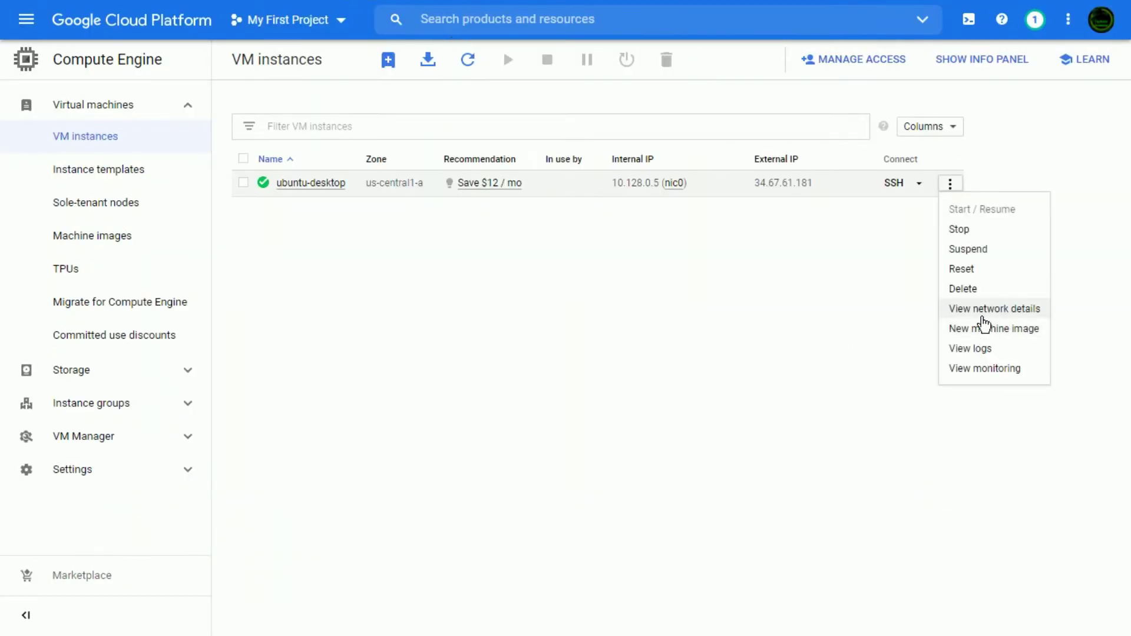
pyautogui.click(981, 308)
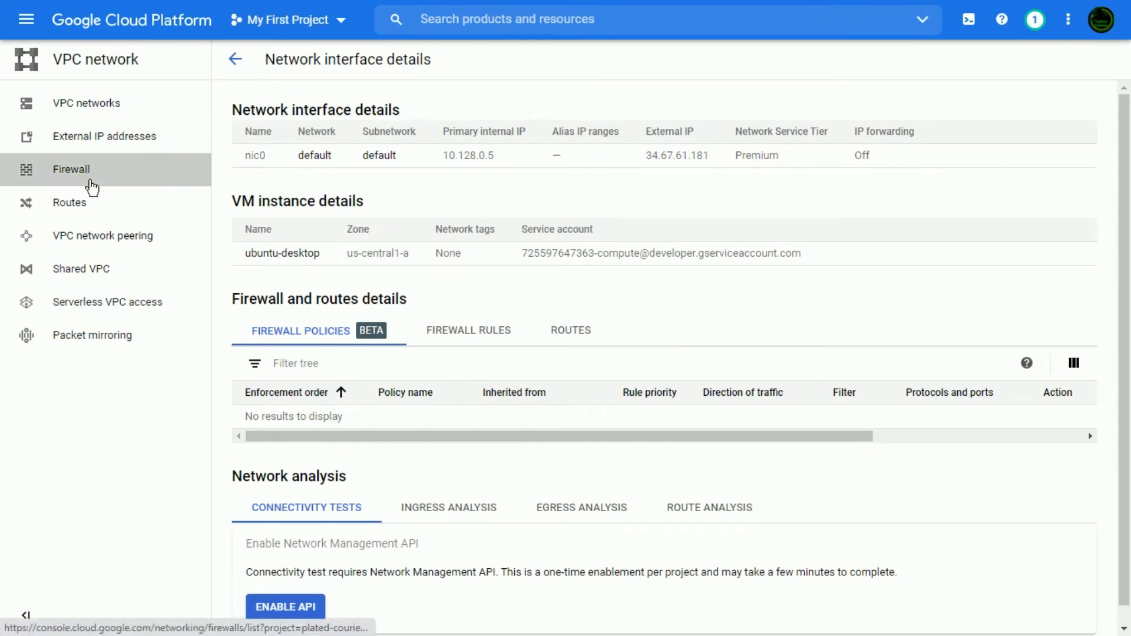
pyautogui.click(89, 172)
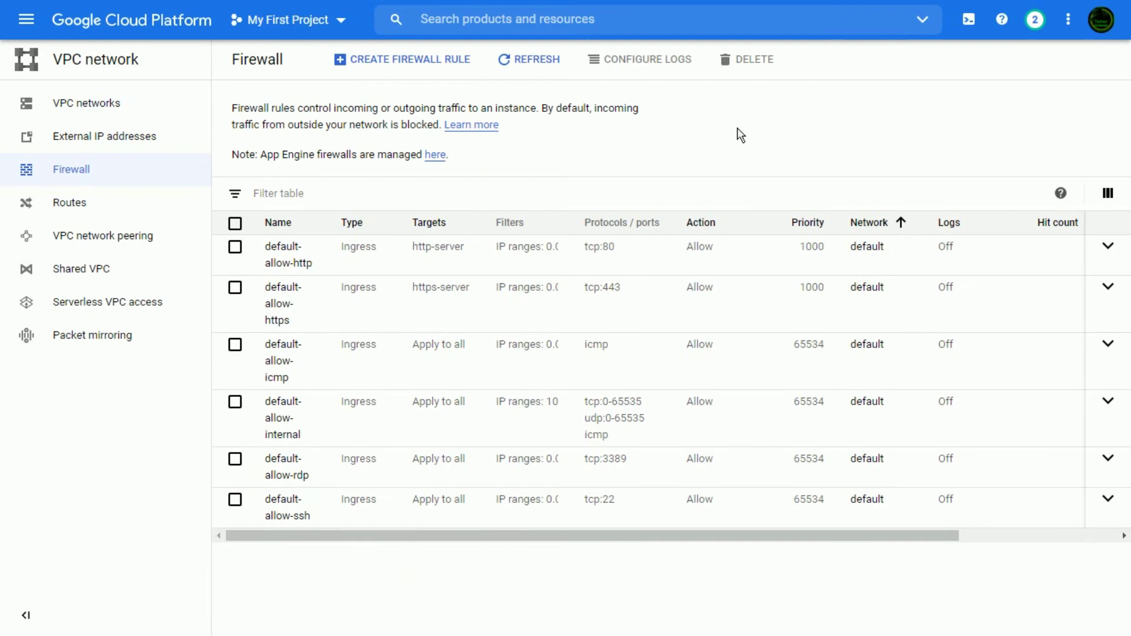
pyautogui.click(385, 62)
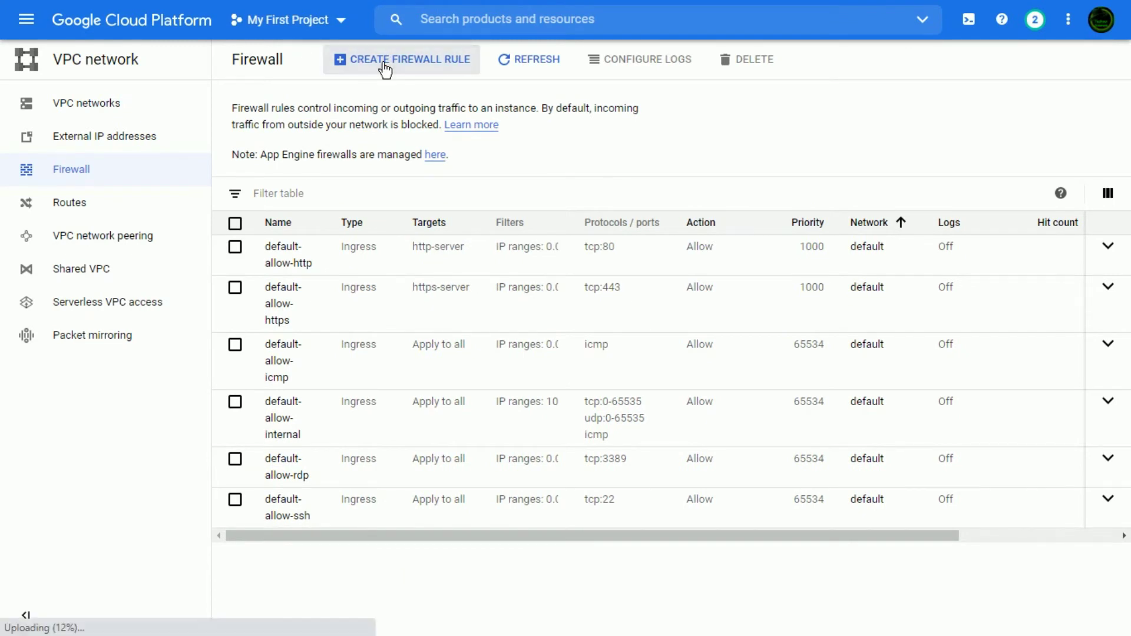
# - Name the rule nomachine, with target tag nomachine and source range 0.0.0.0/0
pyautogui.click(336, 166)
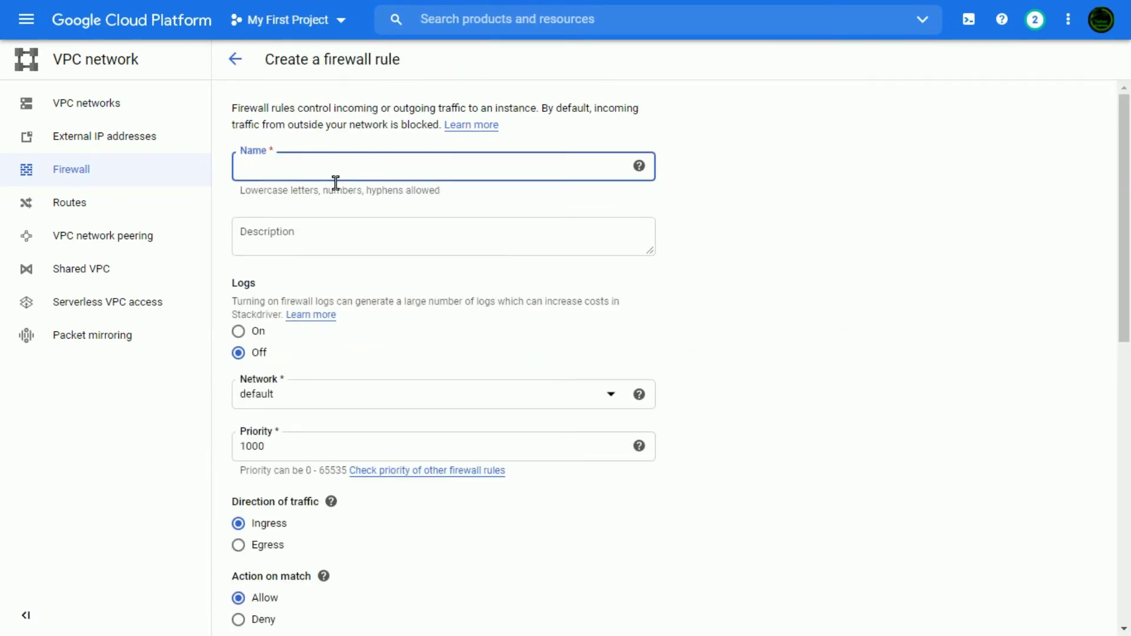
pyautogui.write('no')
pyautogui.click(276, 197)
pyautogui.click(304, 238)
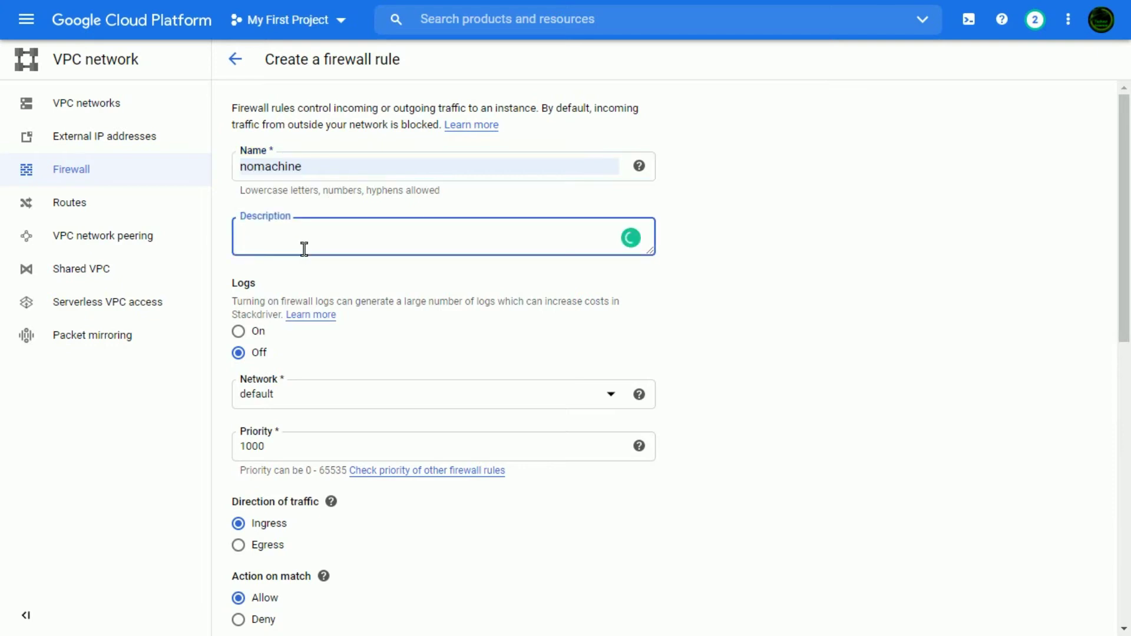
pyautogui.write('VNC se')
pyautogui.click(531, 274)
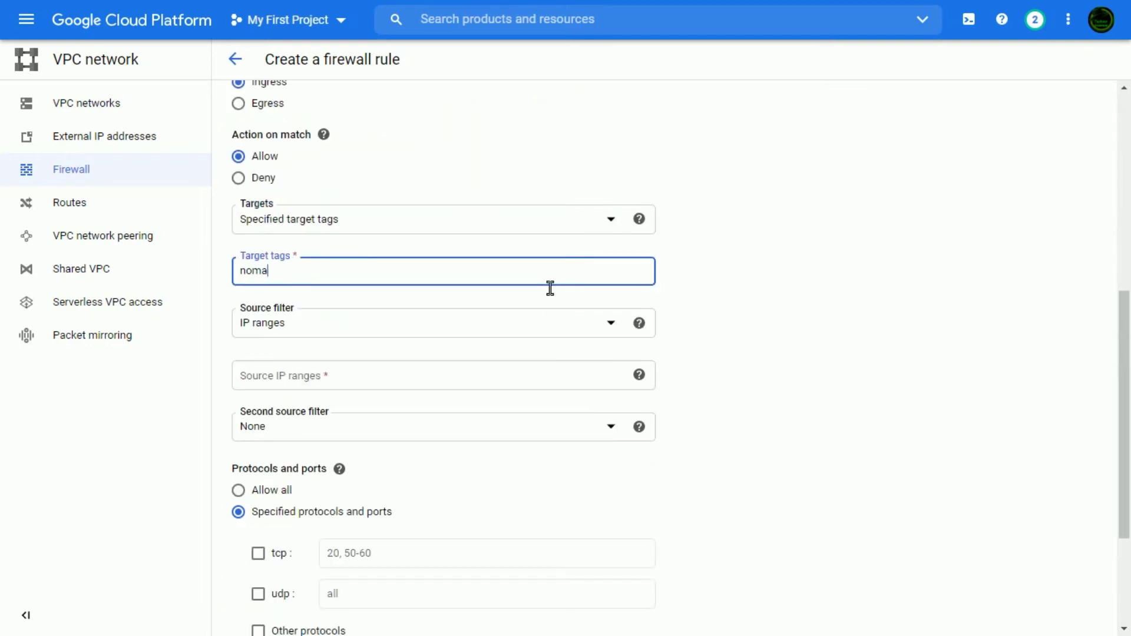
pyautogui.press('Return')
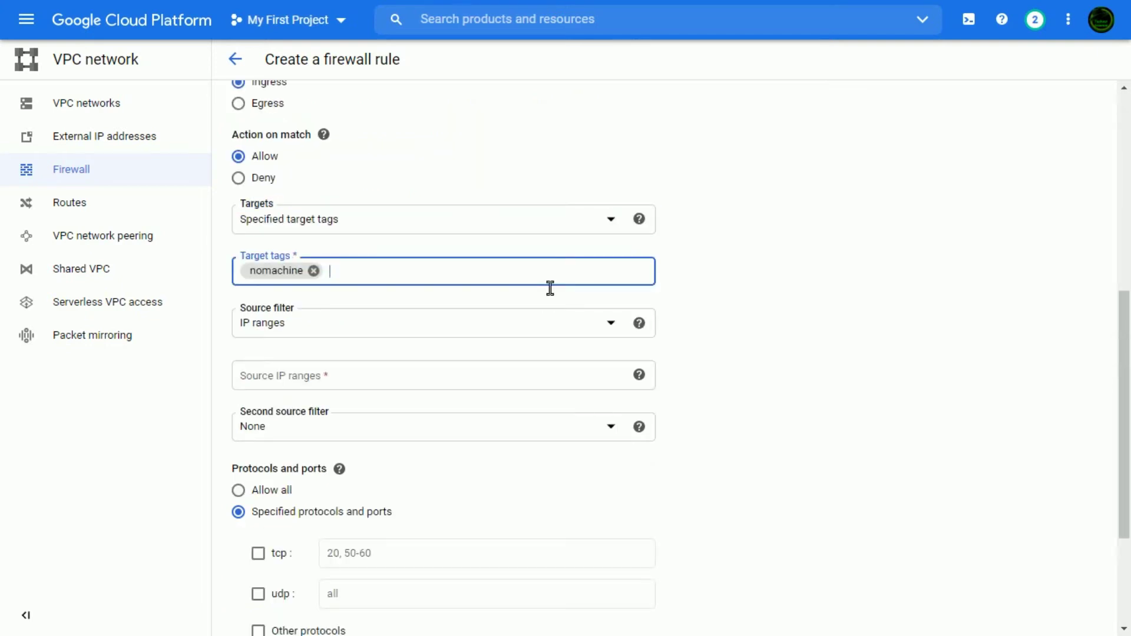
pyautogui.click(291, 376)
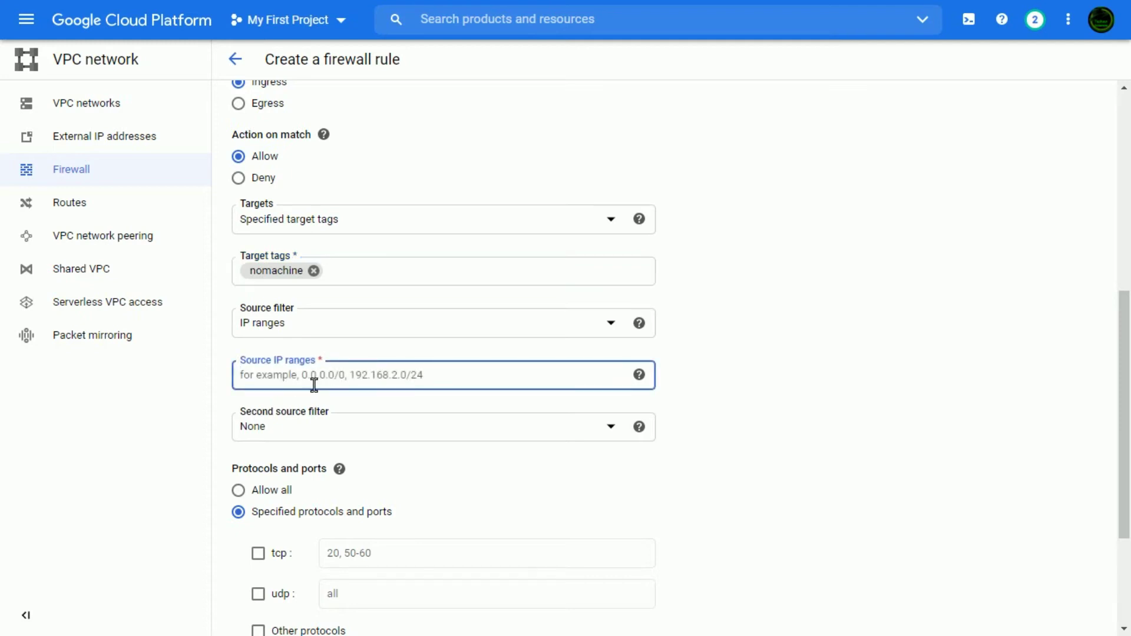
pyautogui.write('0.0.0.0/0')
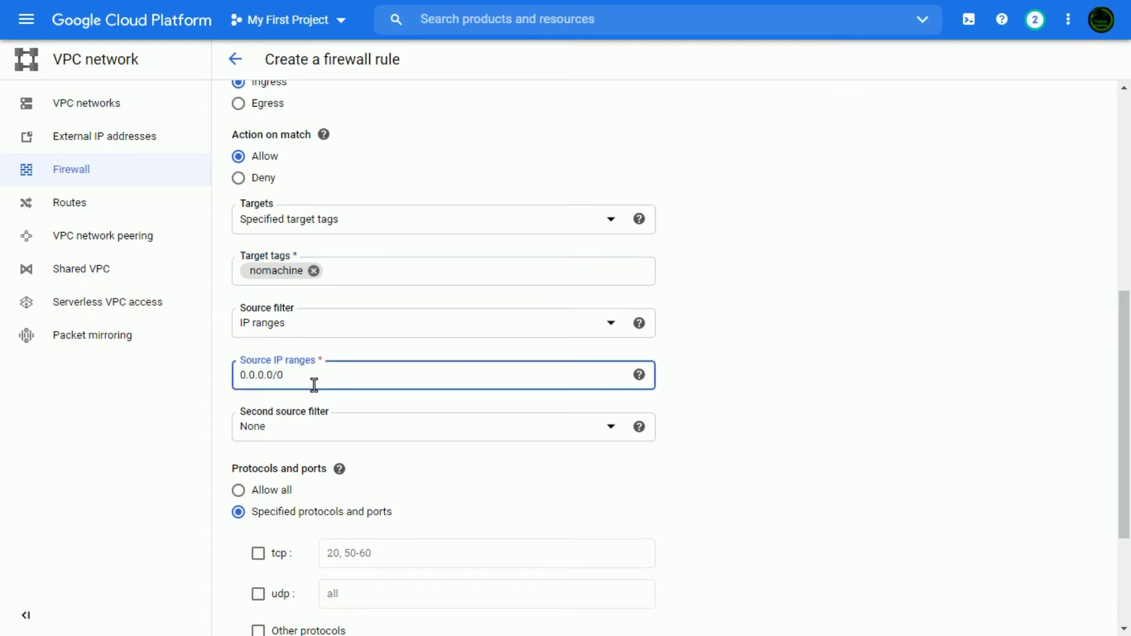
pyautogui.press('Return')
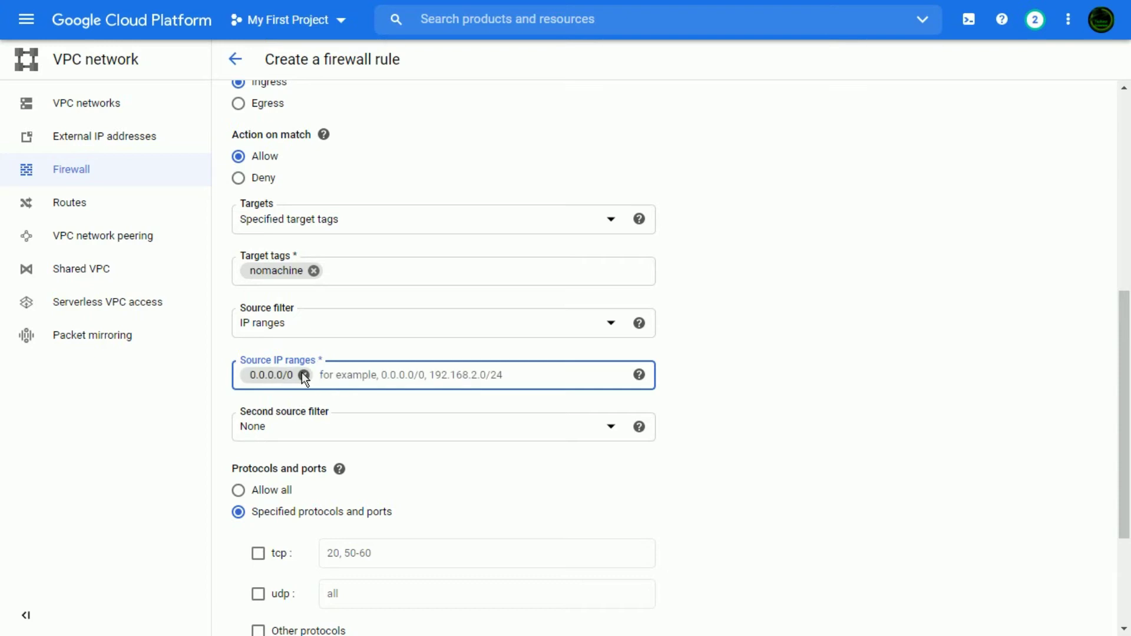
pyautogui.scroll(-2, 351, 386)
# - Allow tcp port 4000 and create the nomachine rule
pyautogui.click(367, 369)
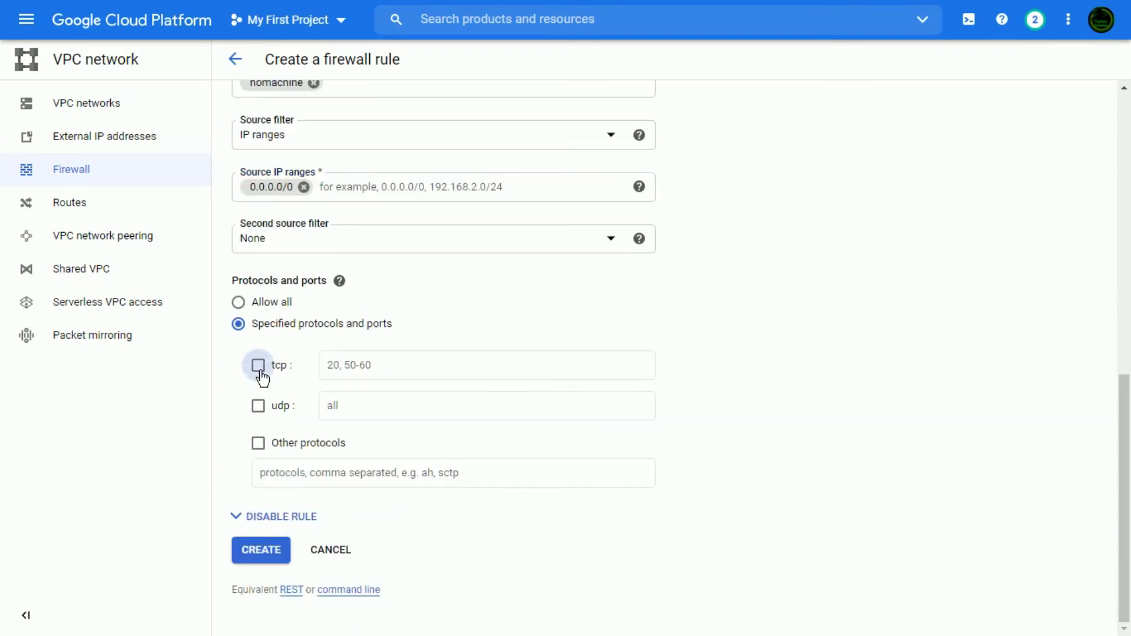
pyautogui.click(259, 365)
pyautogui.click(367, 365)
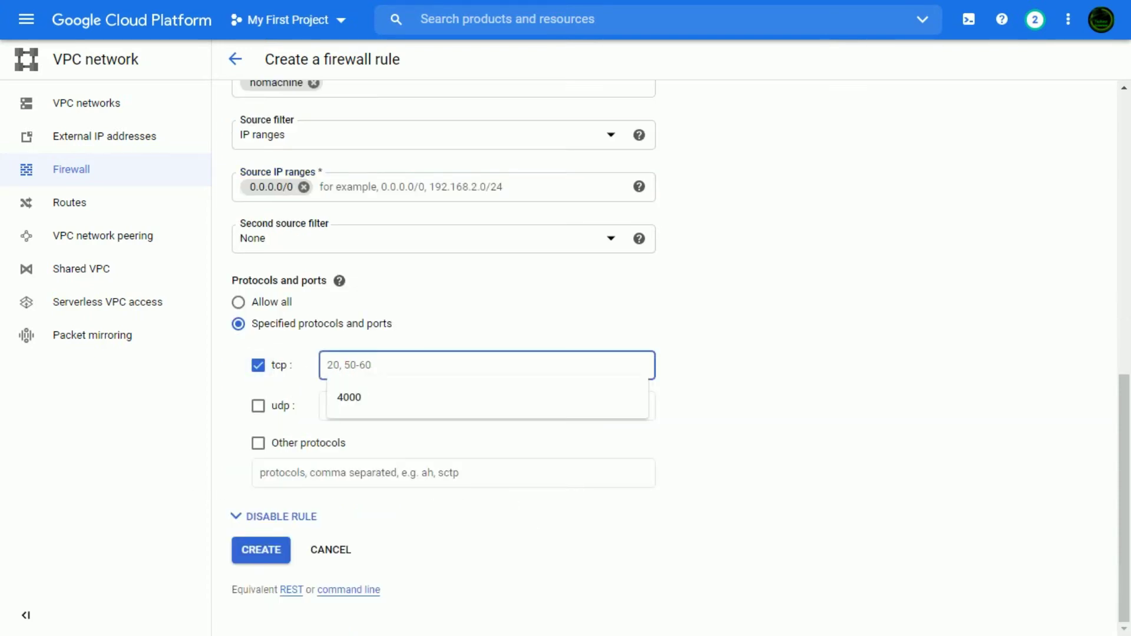
pyautogui.click(354, 397)
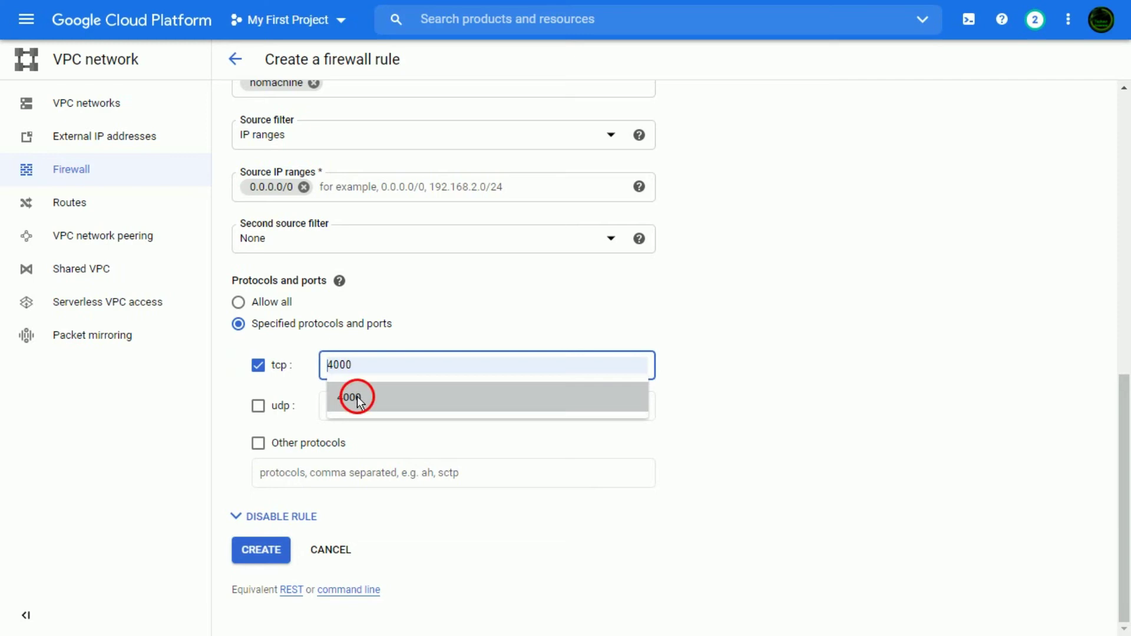
pyautogui.click(260, 549)
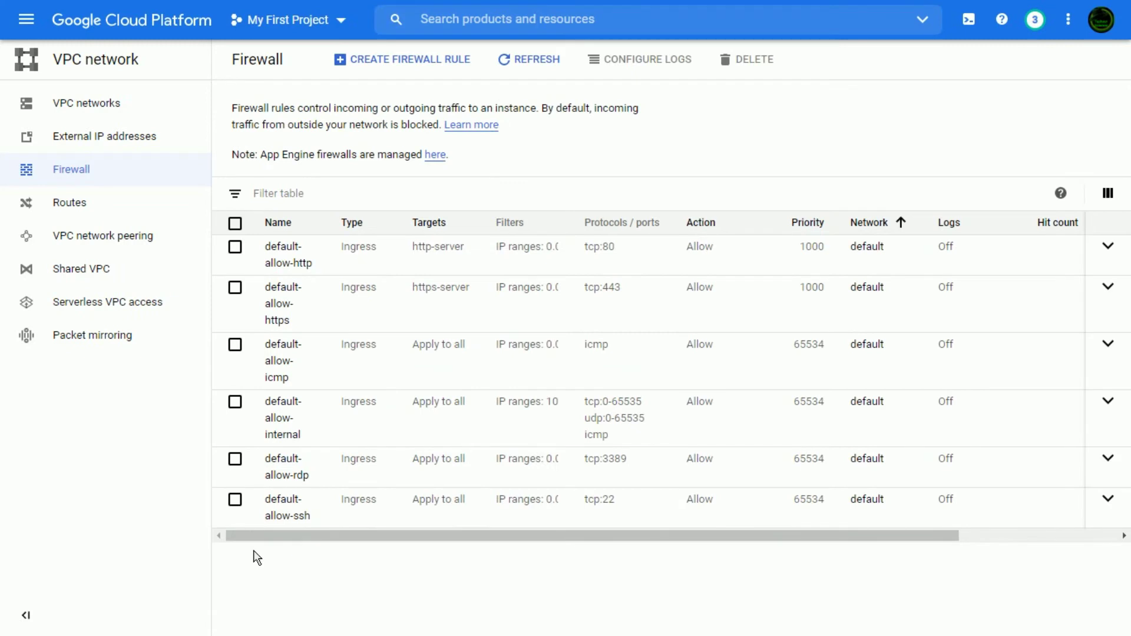
# - Open the ubuntu-desktop VM's details from VM instances and start editing it
pyautogui.click(25, 19)
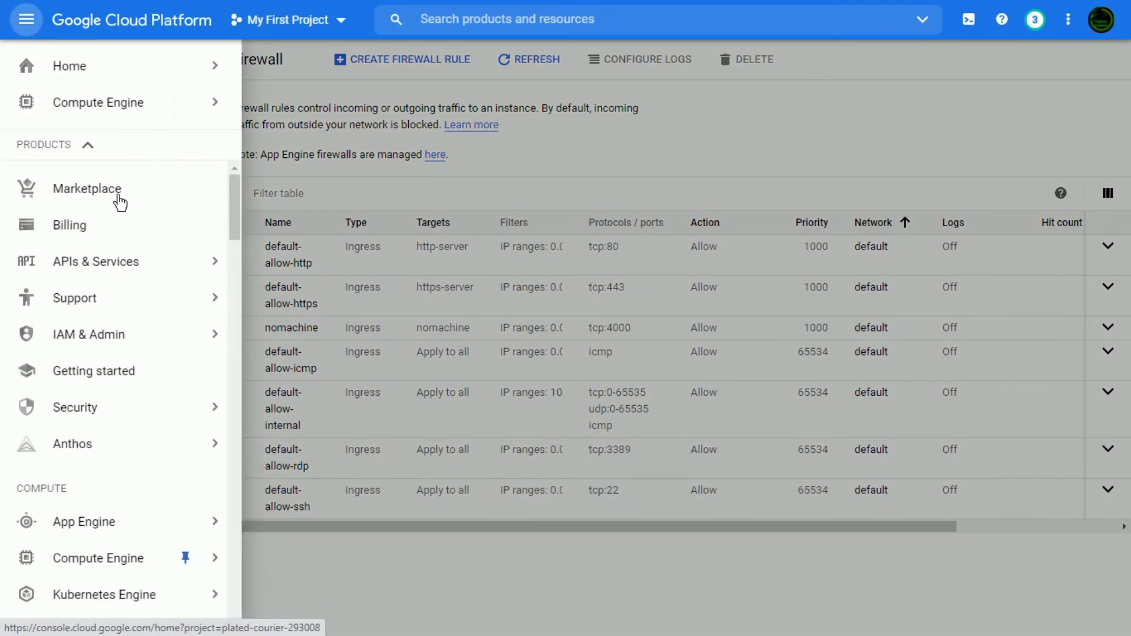
pyautogui.click(98, 103)
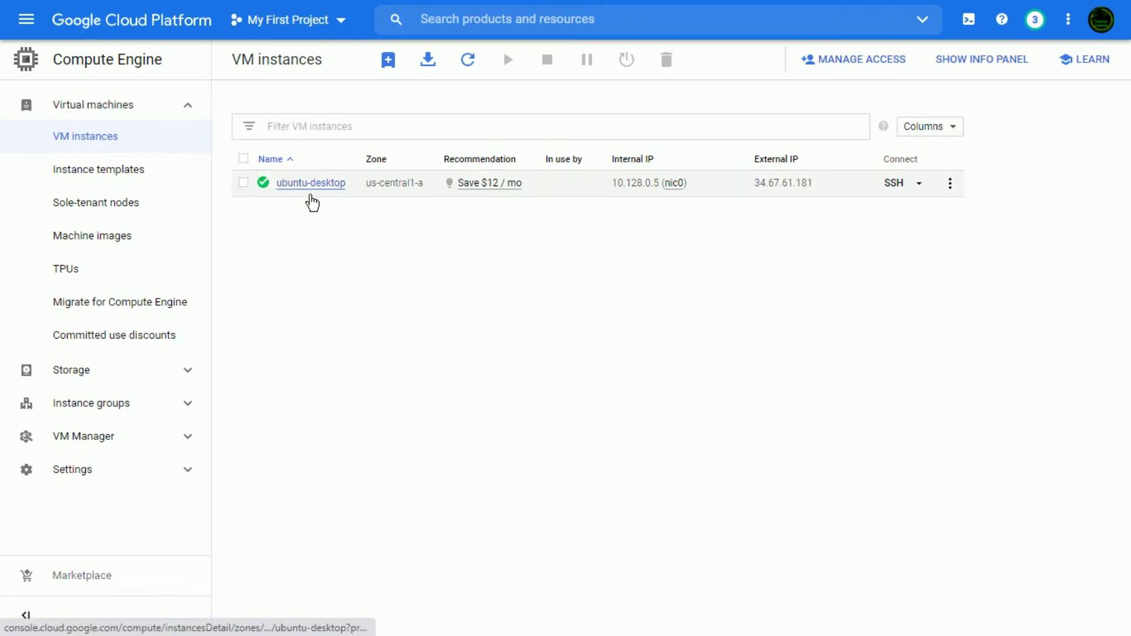
pyautogui.click(310, 182)
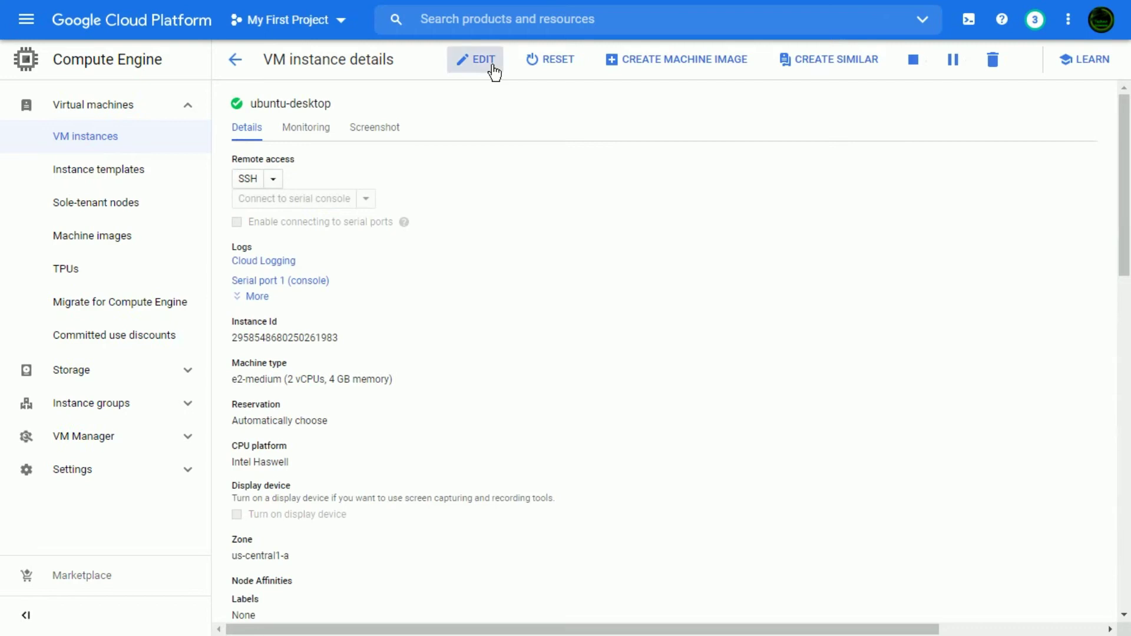
pyautogui.click(484, 60)
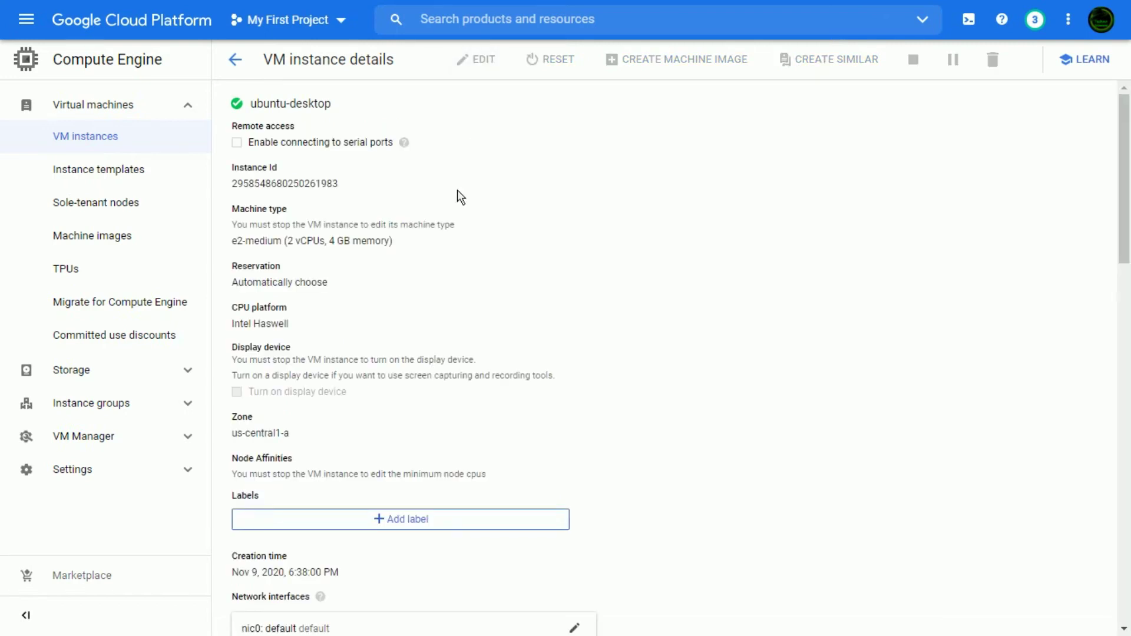
pyautogui.scroll(-4, 447, 211)
pyautogui.scroll(-2, 447, 211)
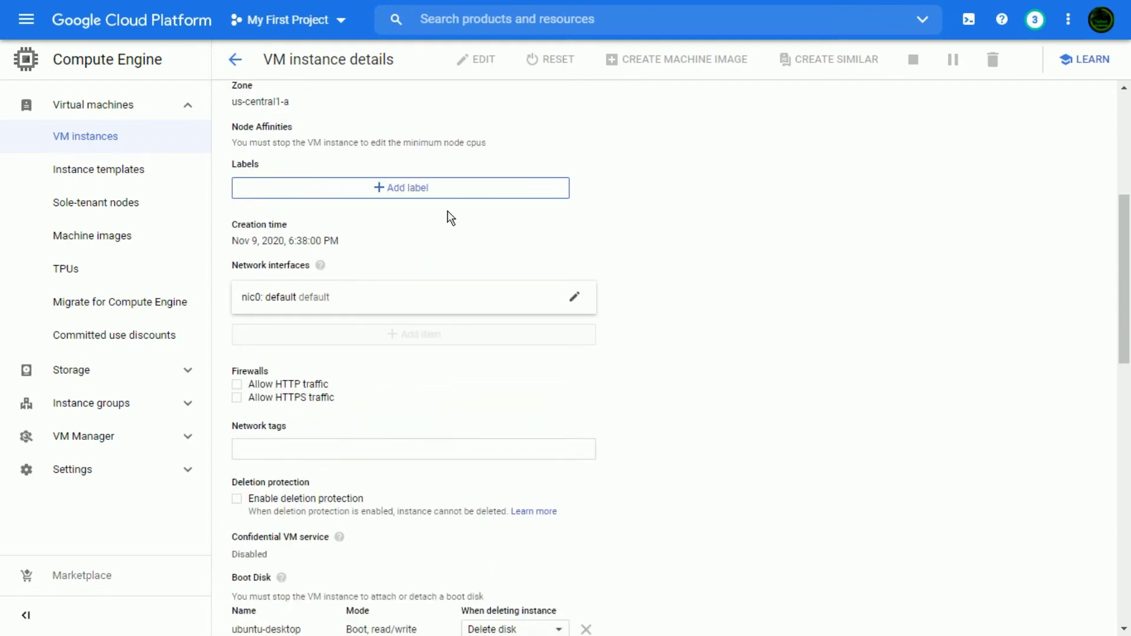
pyautogui.scroll(-2, 447, 214)
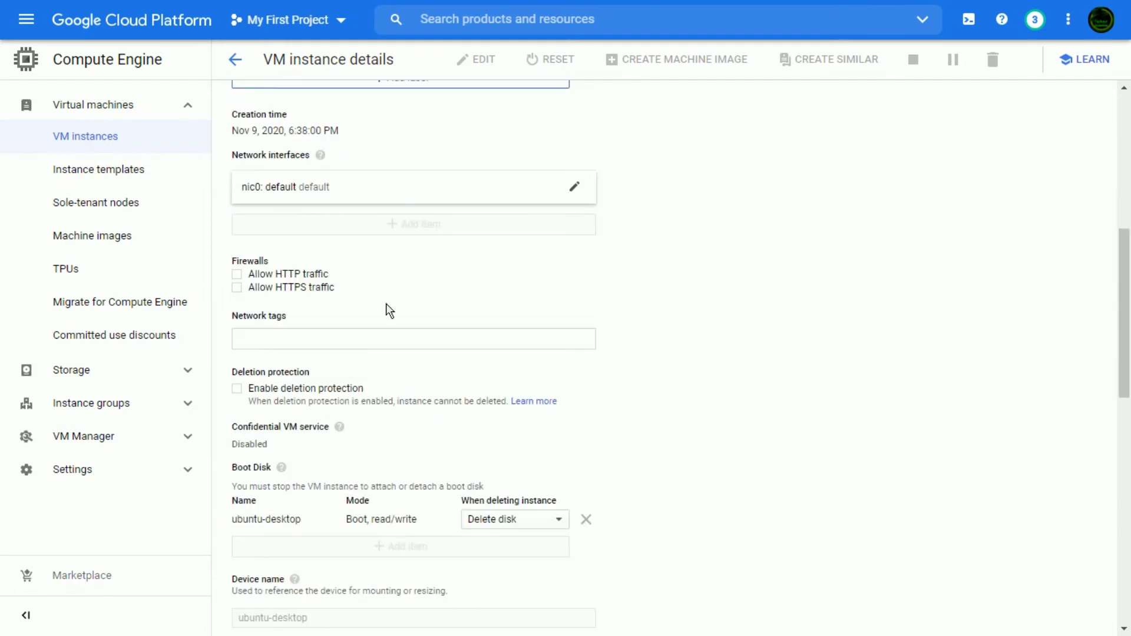
# - Add the nomachine network tag, save, and go back to the instances list
pyautogui.click(290, 345)
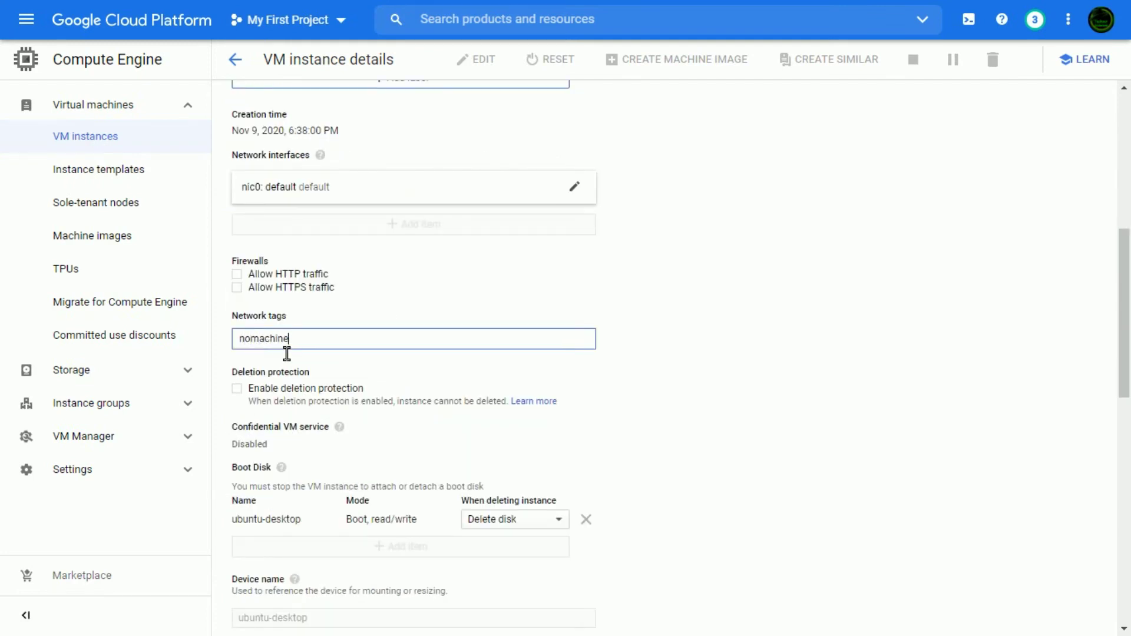
pyautogui.press('Return')
pyautogui.scroll(-5, 277, 347)
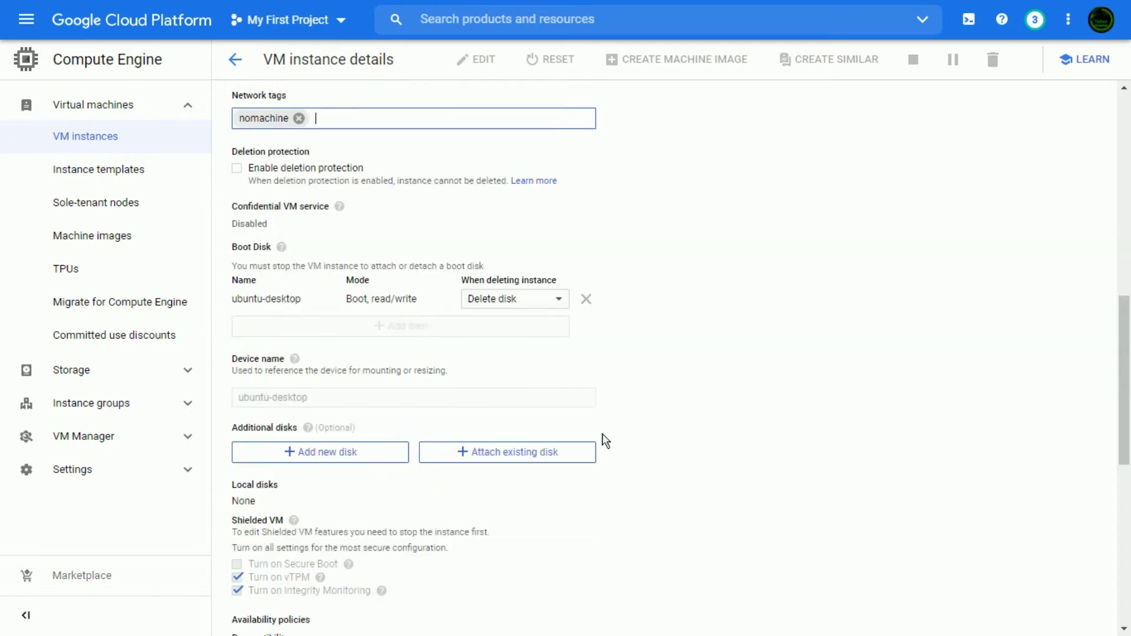
pyautogui.scroll(-5, 602, 434)
pyautogui.click(249, 610)
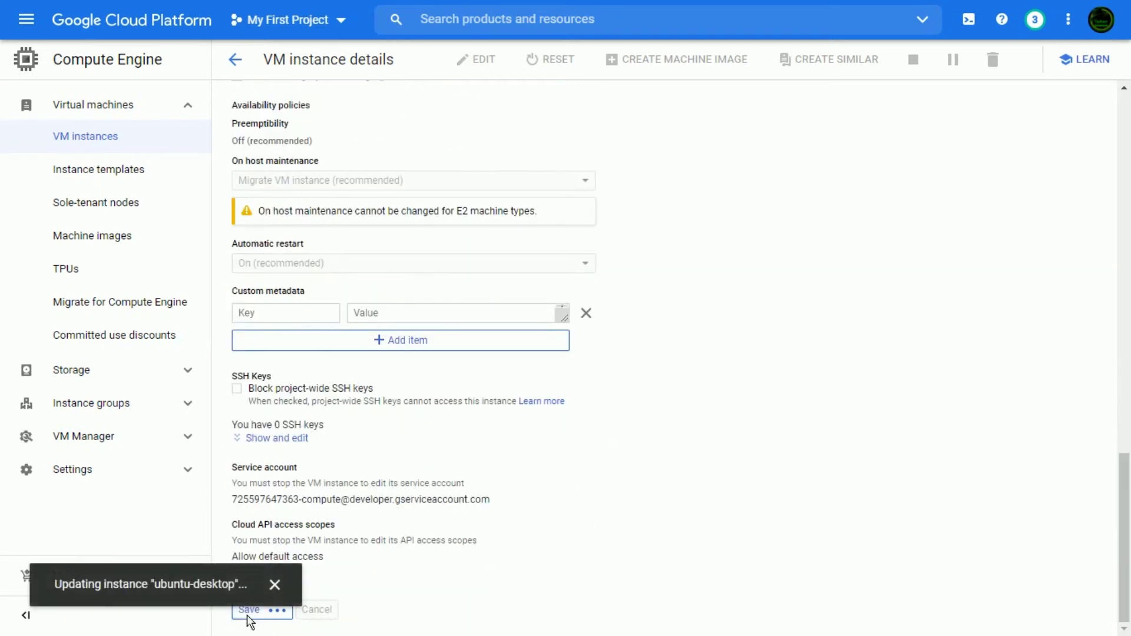
pyautogui.scroll(5, 417, 442)
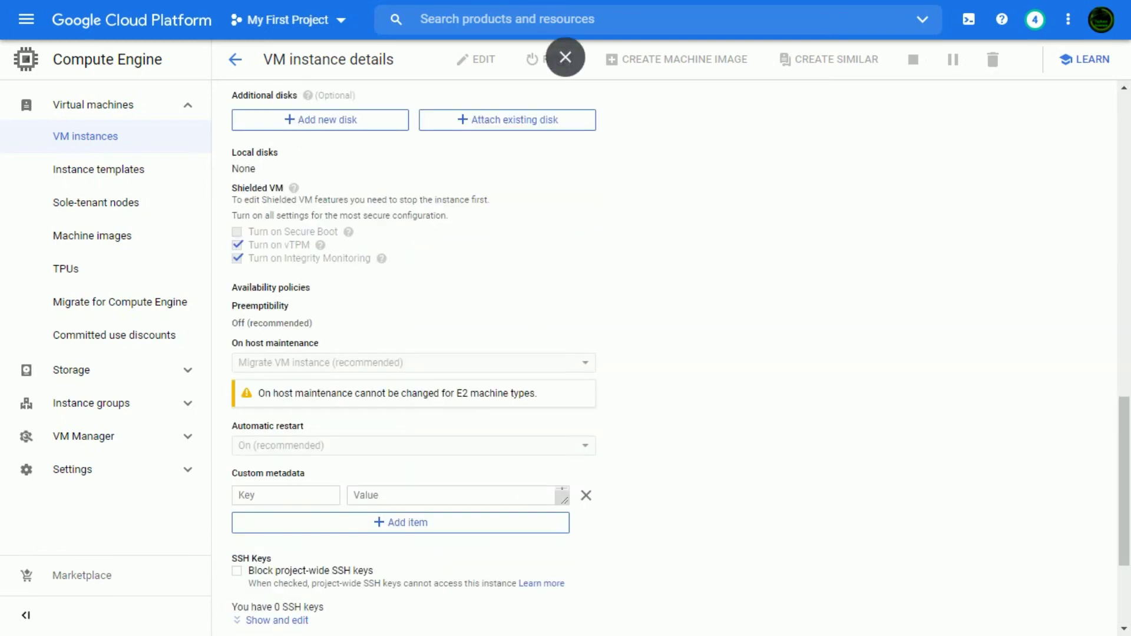
pyautogui.click(236, 59)
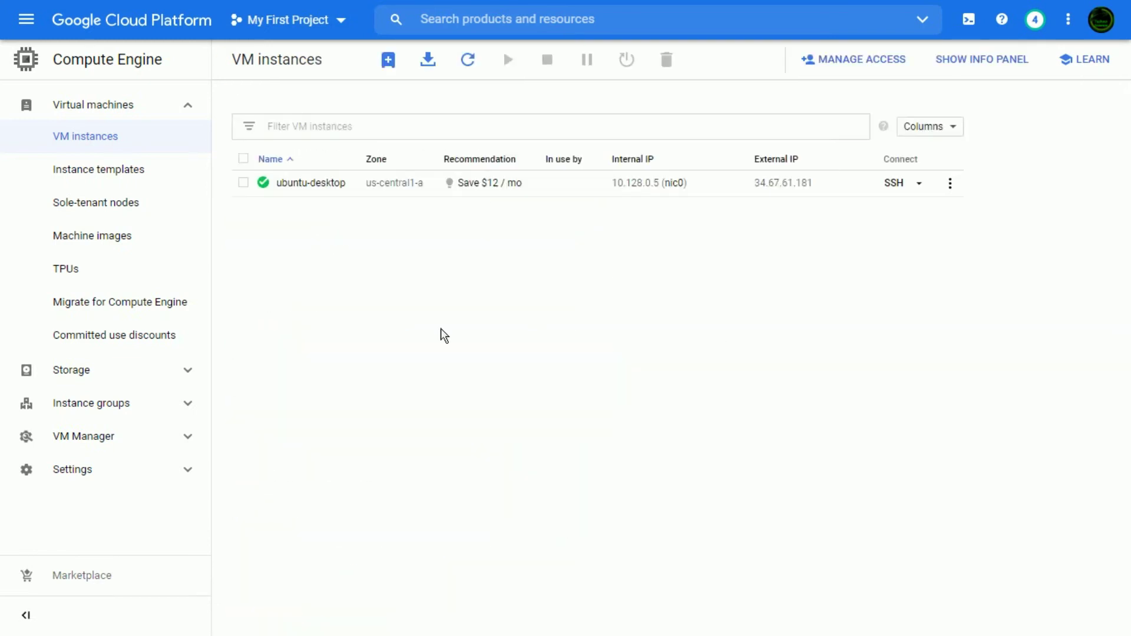
# - Clear the SSH terminal and run passwd, entering the new root password twice
pyautogui.hotkey('alt', 'Tab')
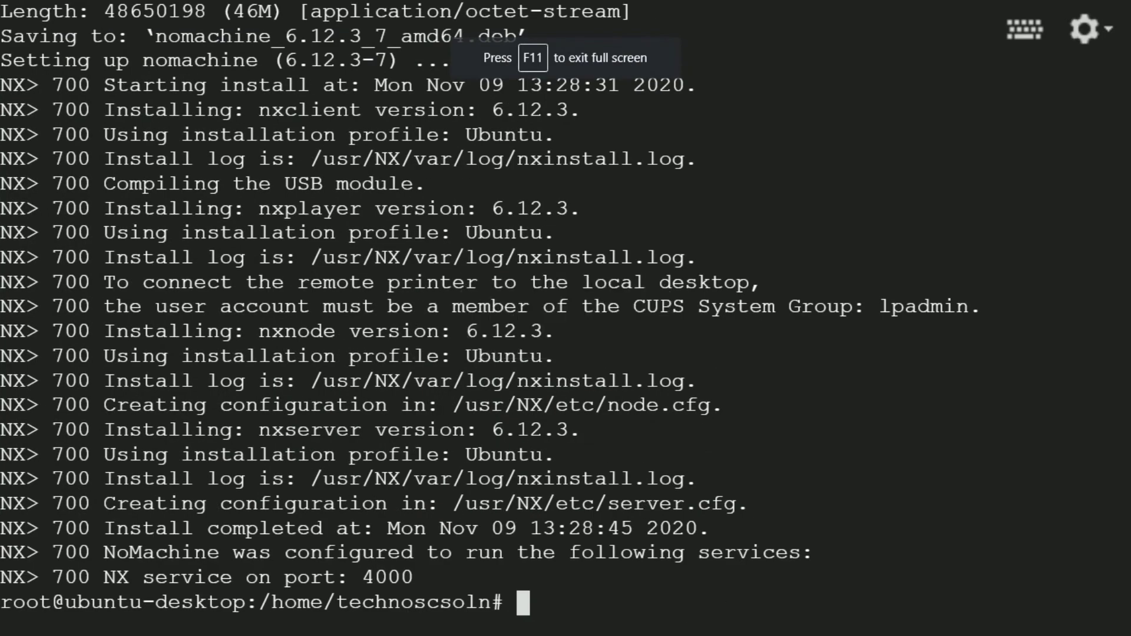
pyautogui.write('clear')
pyautogui.press('Return')
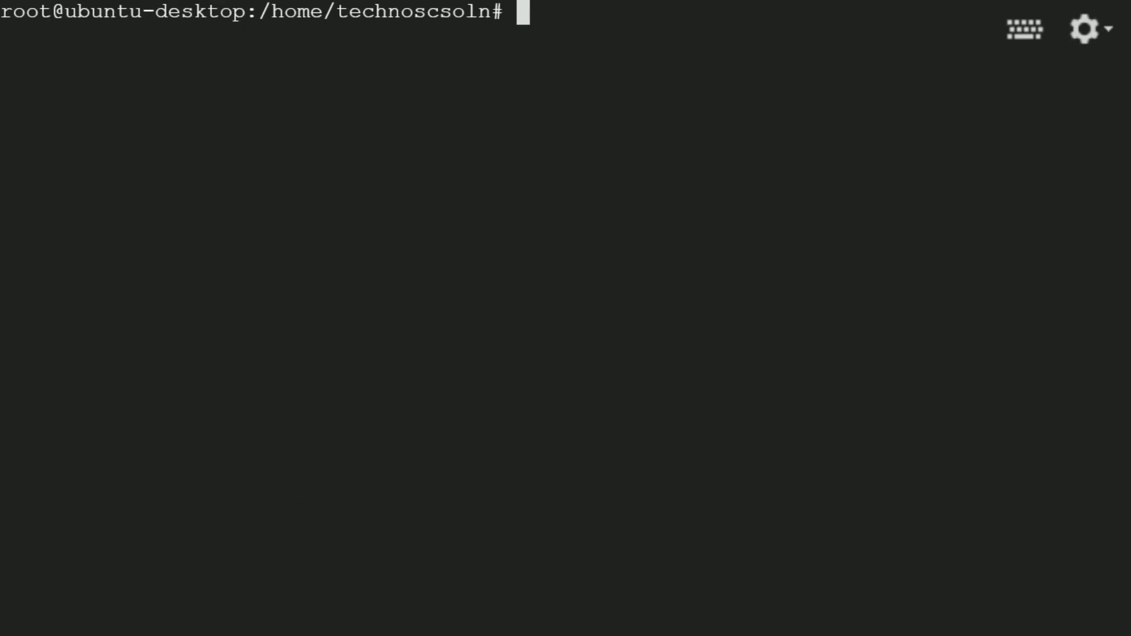
pyautogui.write('pass')
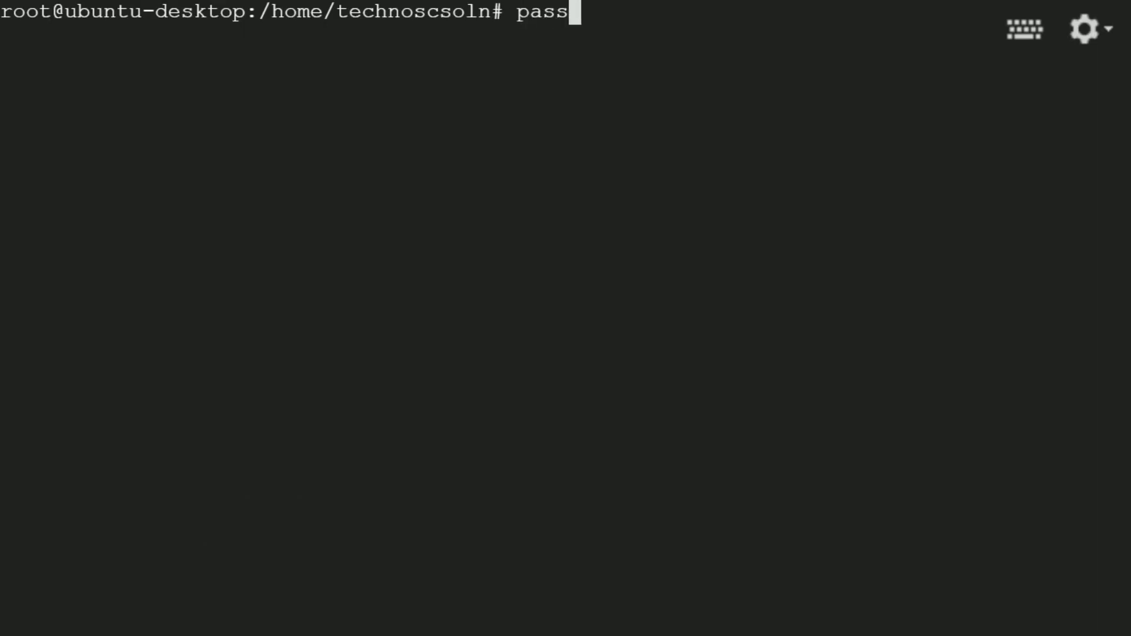
pyautogui.write('wd')
pyautogui.press('Return')
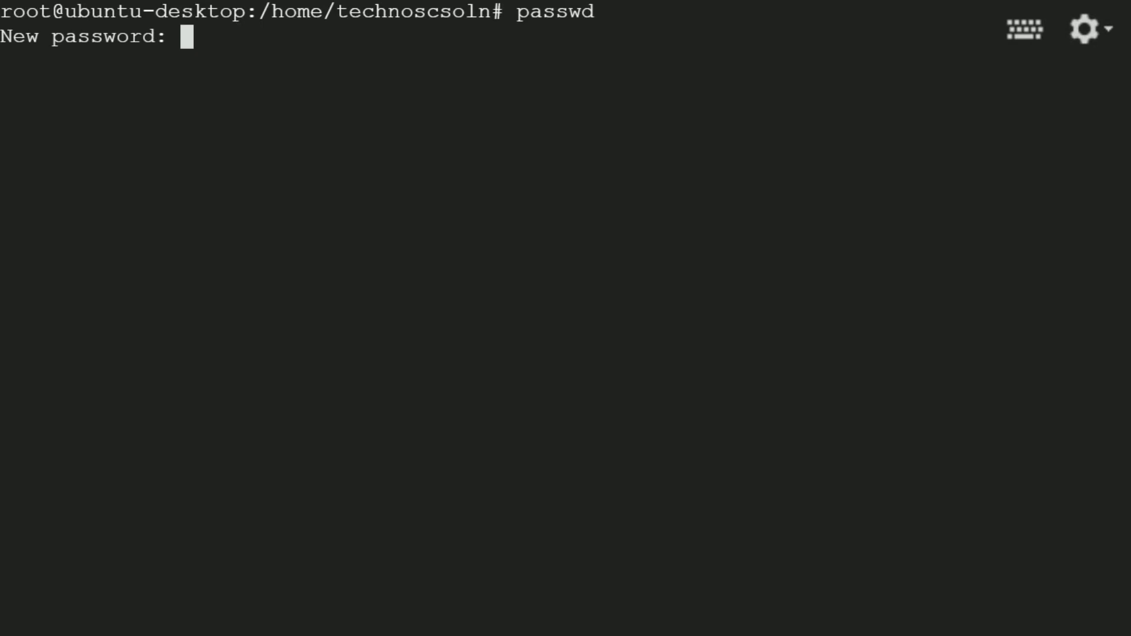
pyautogui.press('Return')
pyautogui.press('Return')
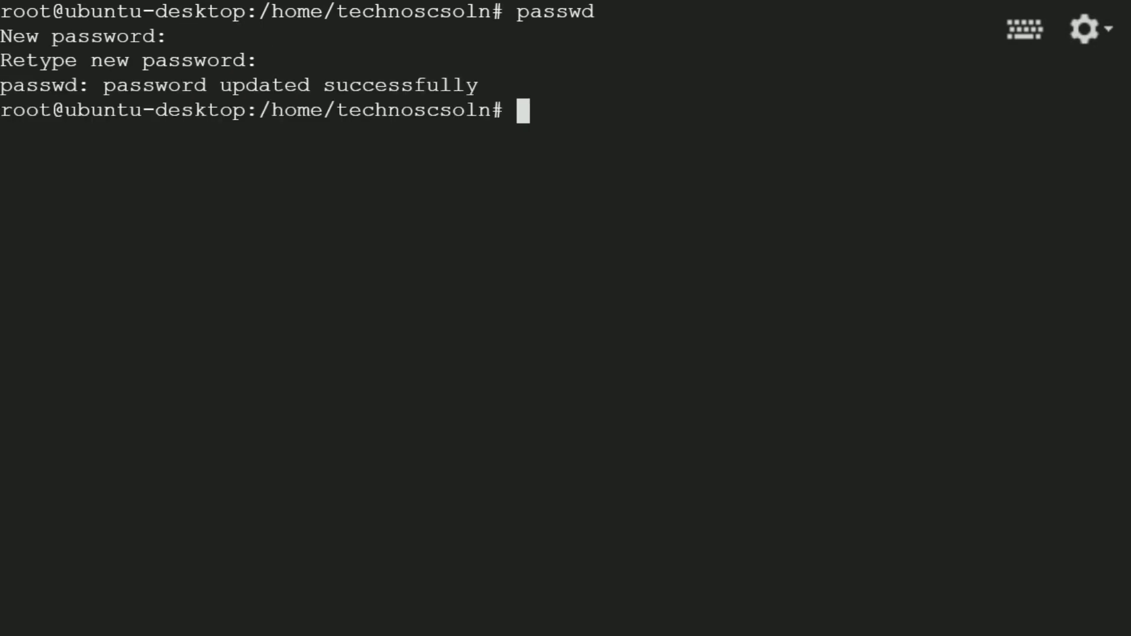
pyautogui.write('nano /etc/s')
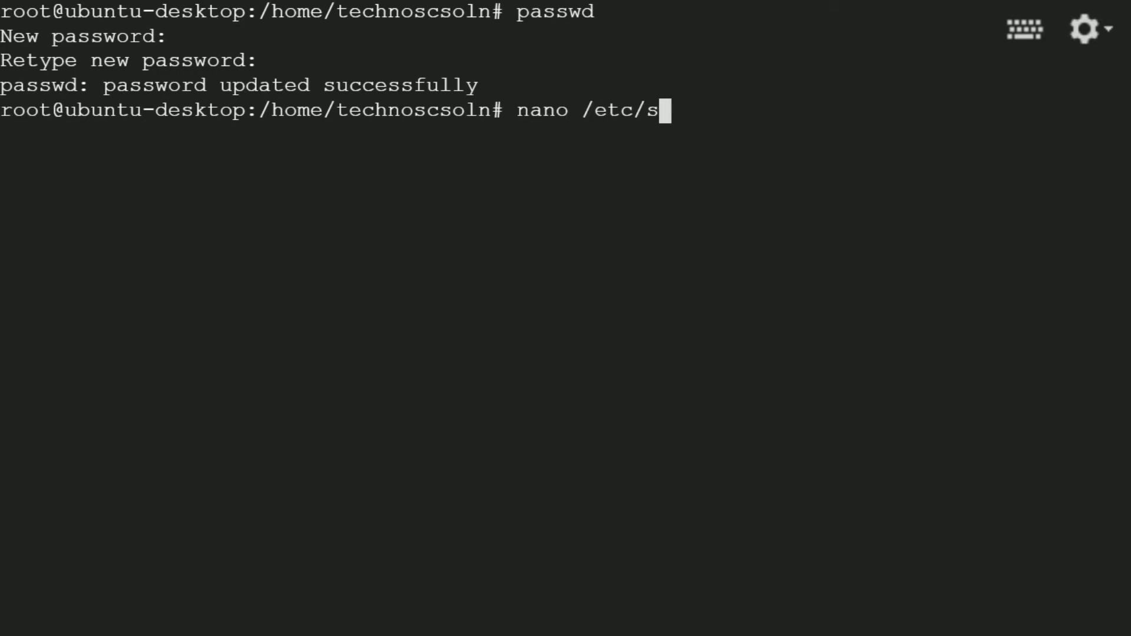
pyautogui.write('sh/sshd_config')
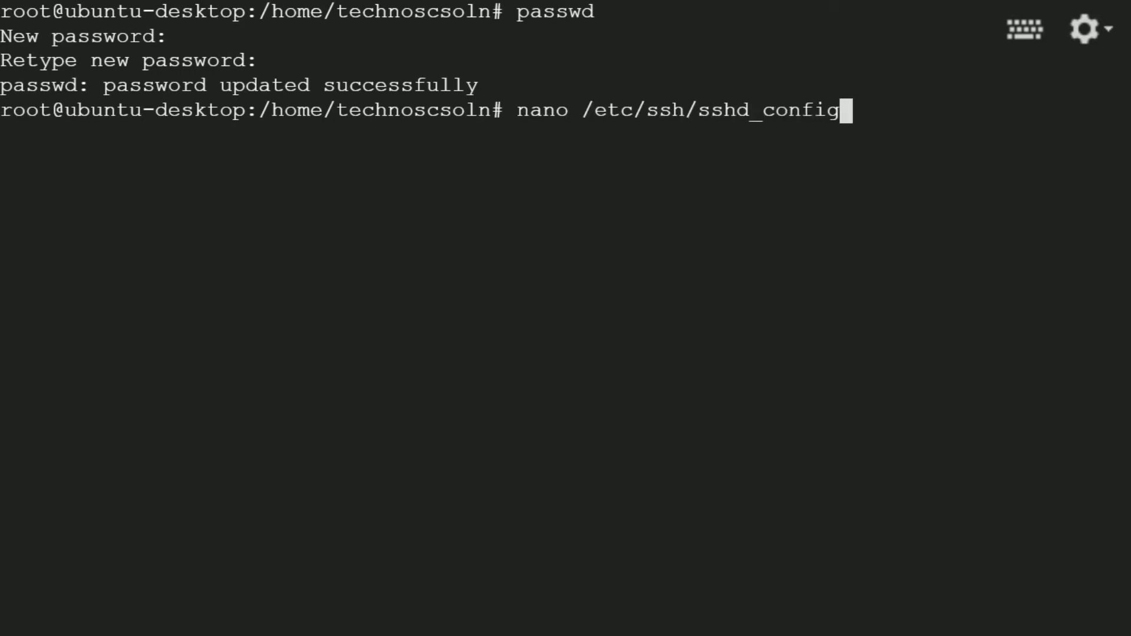
# - Open /etc/ssh/sshd_config in nano and move to the PasswordAuthentication line
pyautogui.press('Return')
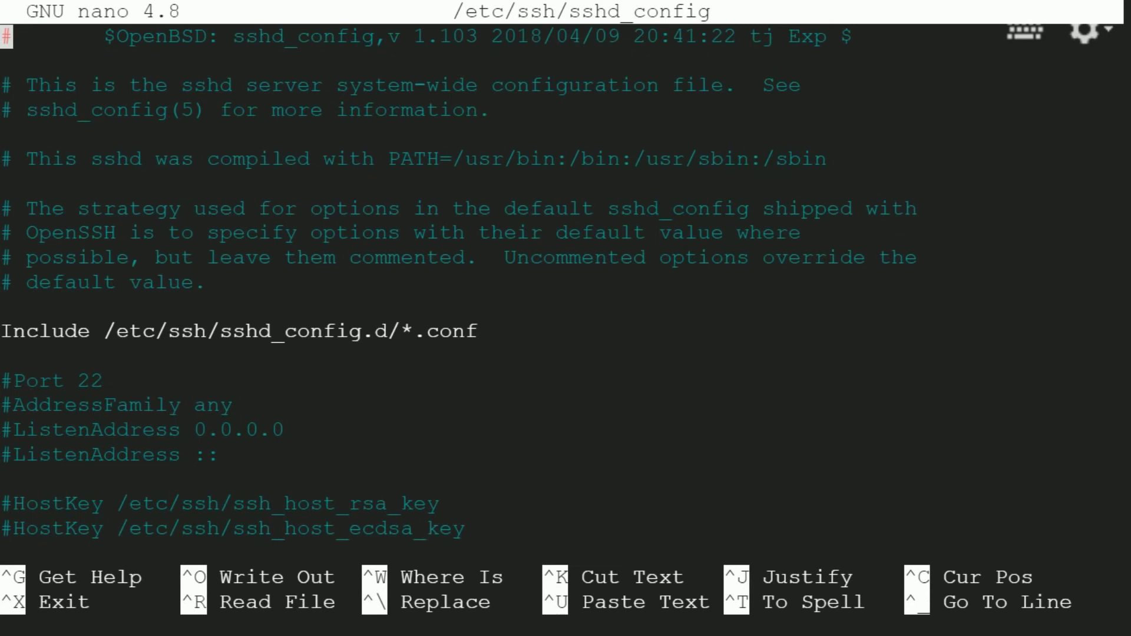
pyautogui.press('pagedown')
pyautogui.press('Down')
pyautogui.press('Down')
pyautogui.press('Down')
pyautogui.press('Down')
pyautogui.press('Down')
pyautogui.press('Down')
pyautogui.press('Down')
pyautogui.press('Down')
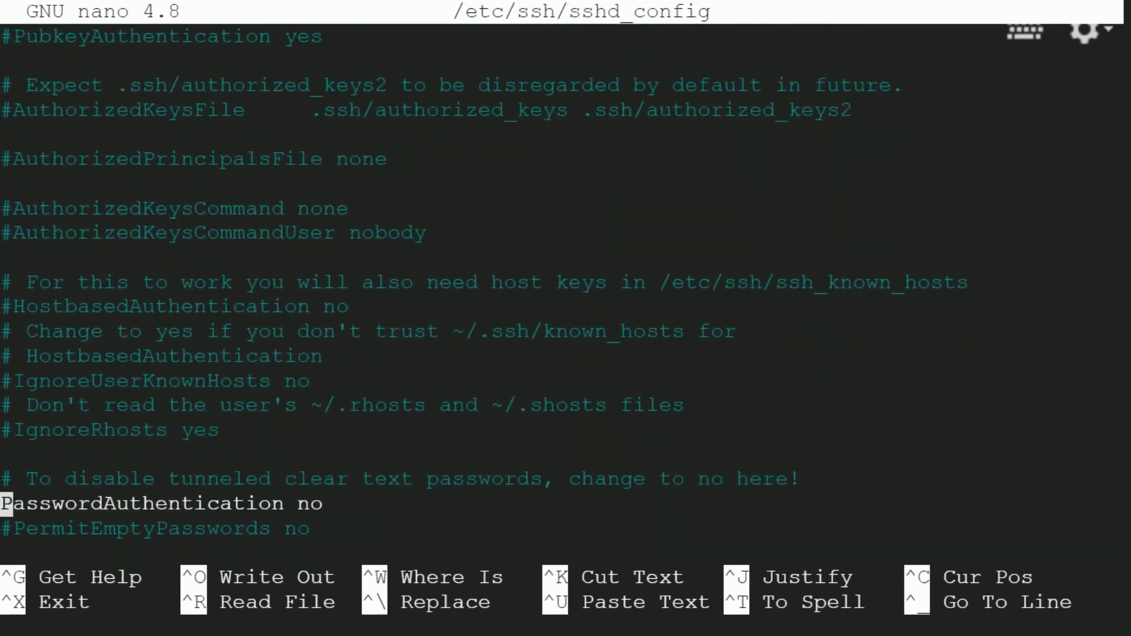
# - Change PasswordAuthentication from no to yes and save sshd_config
pyautogui.press('Right')
pyautogui.press('Right')
pyautogui.press('Down')
pyautogui.press('Left')
pyautogui.press('Right')
pyautogui.press('Left')
pyautogui.press('Up')
pyautogui.press('End')
pyautogui.press('BackSpace')
pyautogui.press('BackSpace')
pyautogui.write('yes')
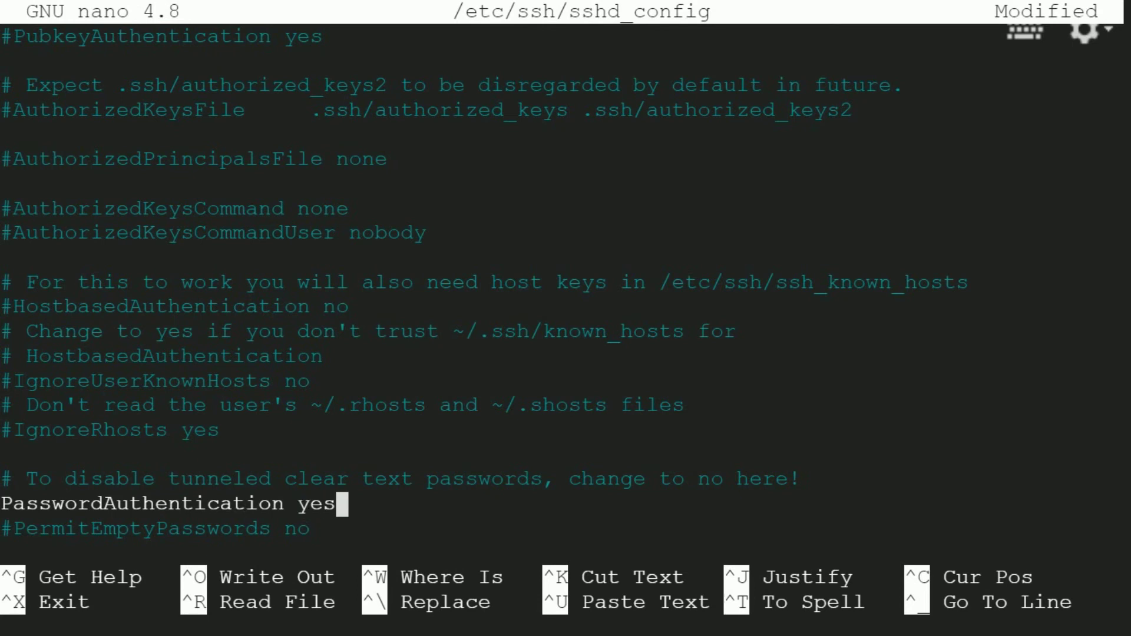
pyautogui.hotkey('ctrl', 'x')
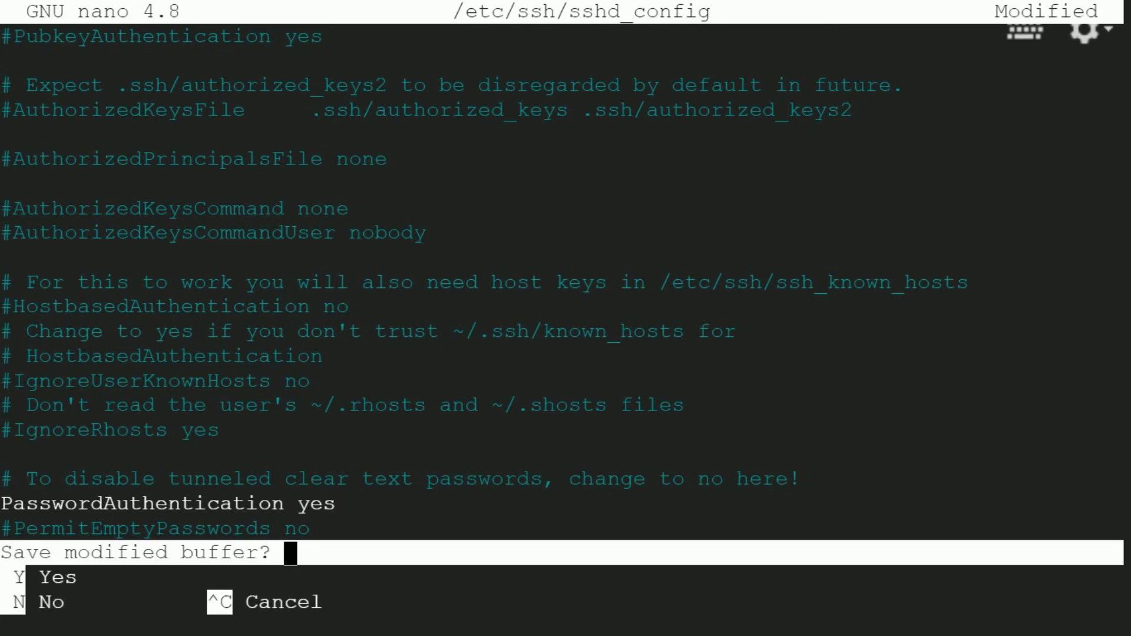
pyautogui.press('y')
pyautogui.press('Return')
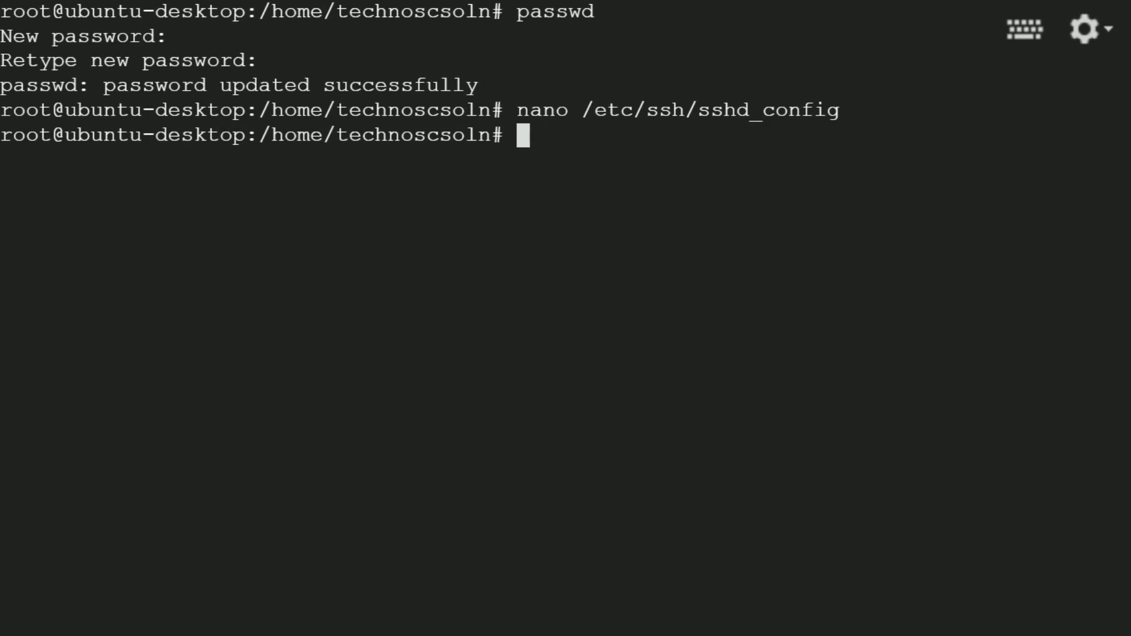
pyautogui.write('adduser m')
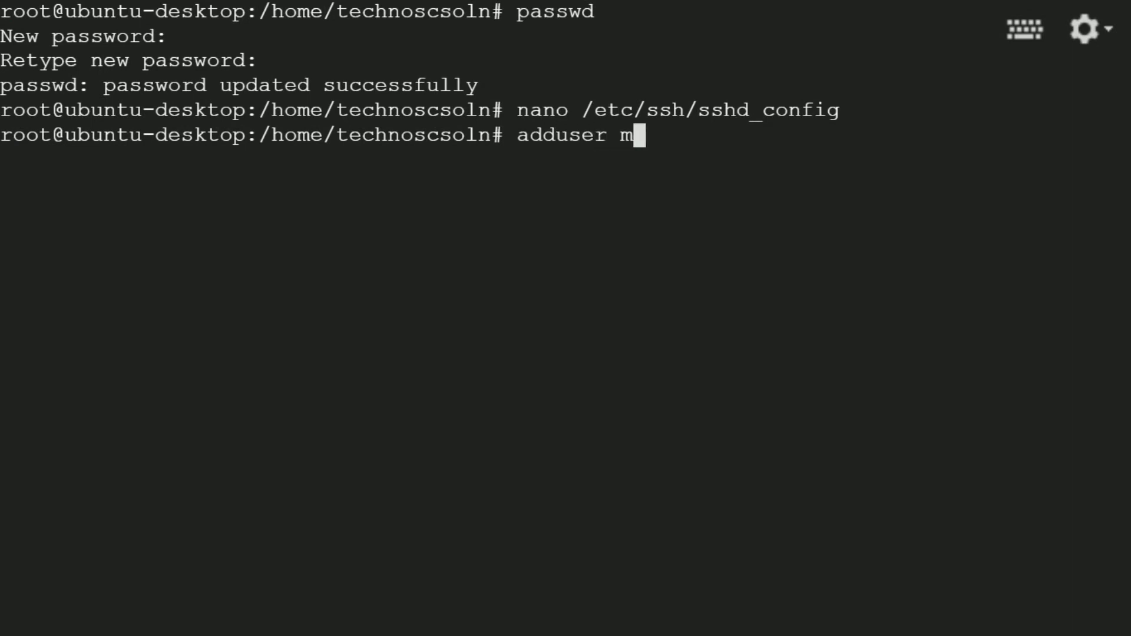
pyautogui.write('rdev')
# - Create user mrdev with adduser, setting its password and accepting default info
pyautogui.press('Return')
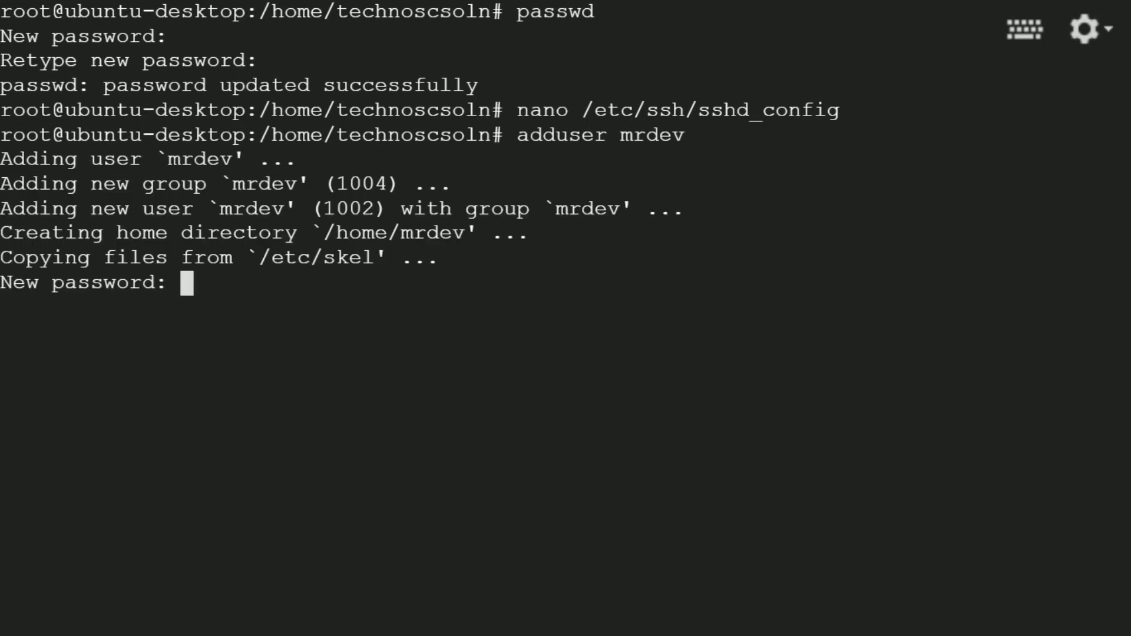
pyautogui.press('Return')
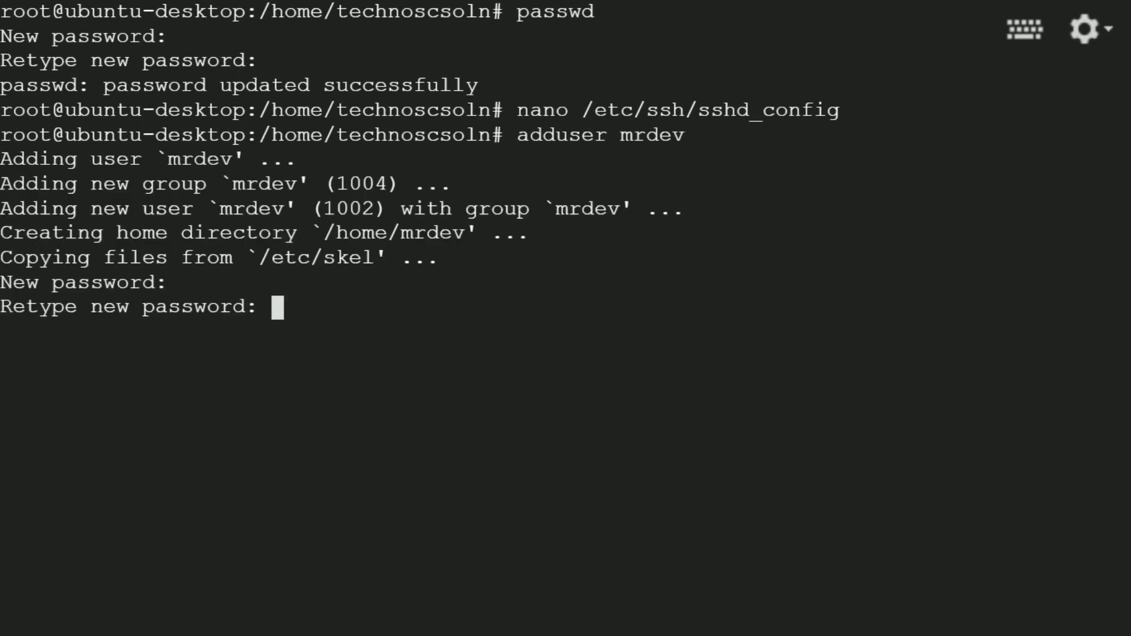
pyautogui.press('Return')
pyautogui.press('Return')
pyautogui.press('Return')
pyautogui.press('Return')
pyautogui.press('Return')
pyautogui.press('Return')
pyautogui.write('y')
pyautogui.press('Return')
pyautogui.write('re')
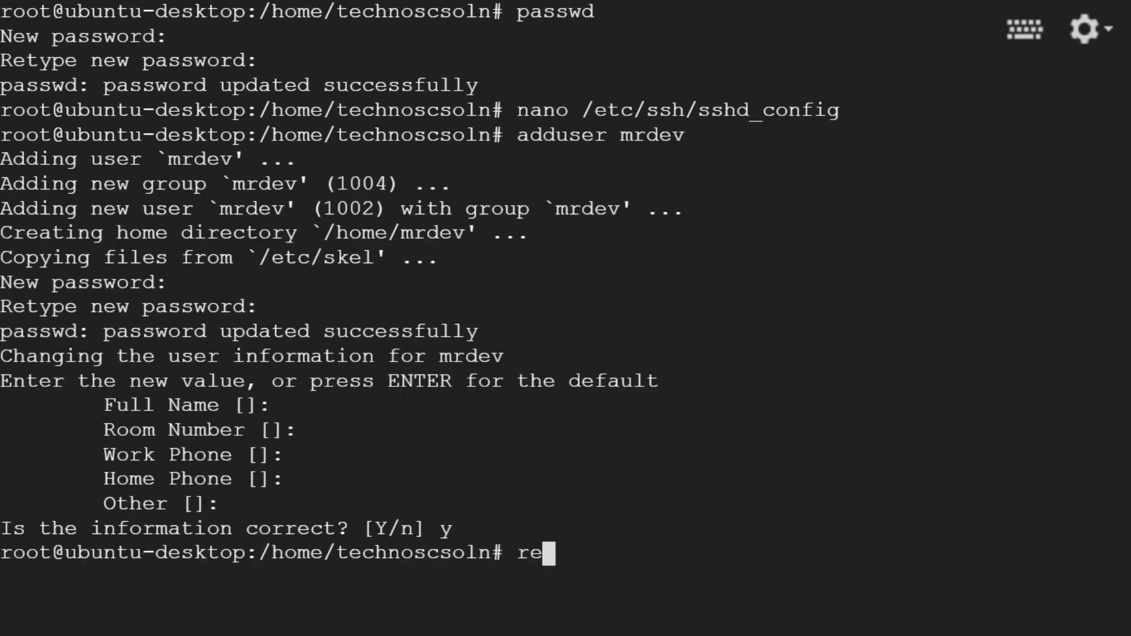
# - Clear the screen, add mrdev to the sudo and adm groups, and reboot
pyautogui.press('BackSpace')
pyautogui.press('Return')
pyautogui.write('clear')
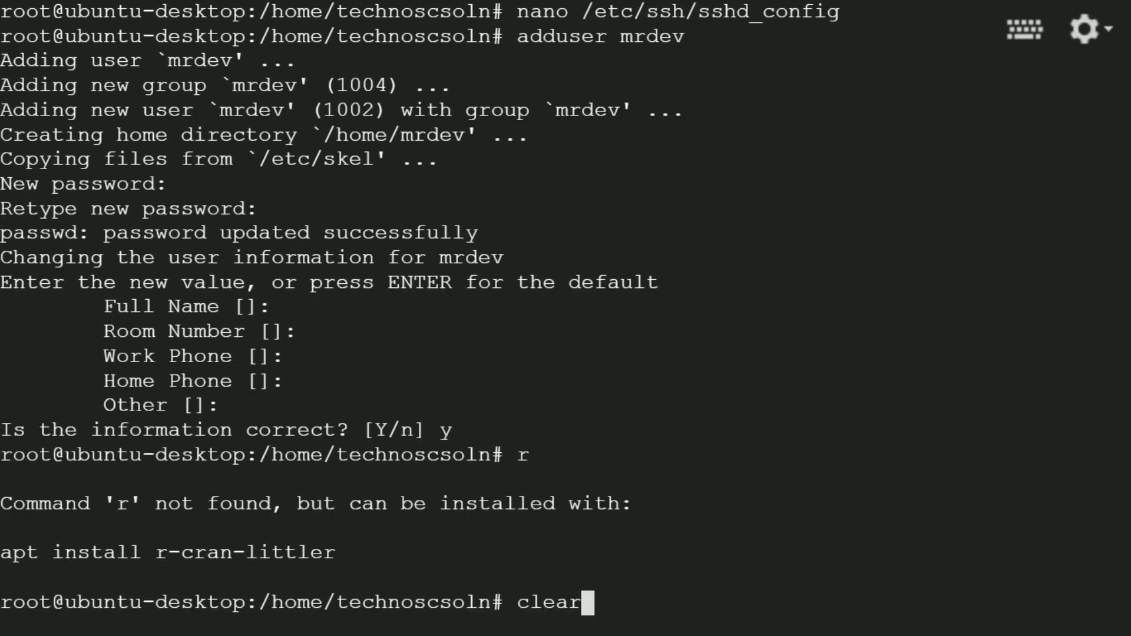
pyautogui.press('Return')
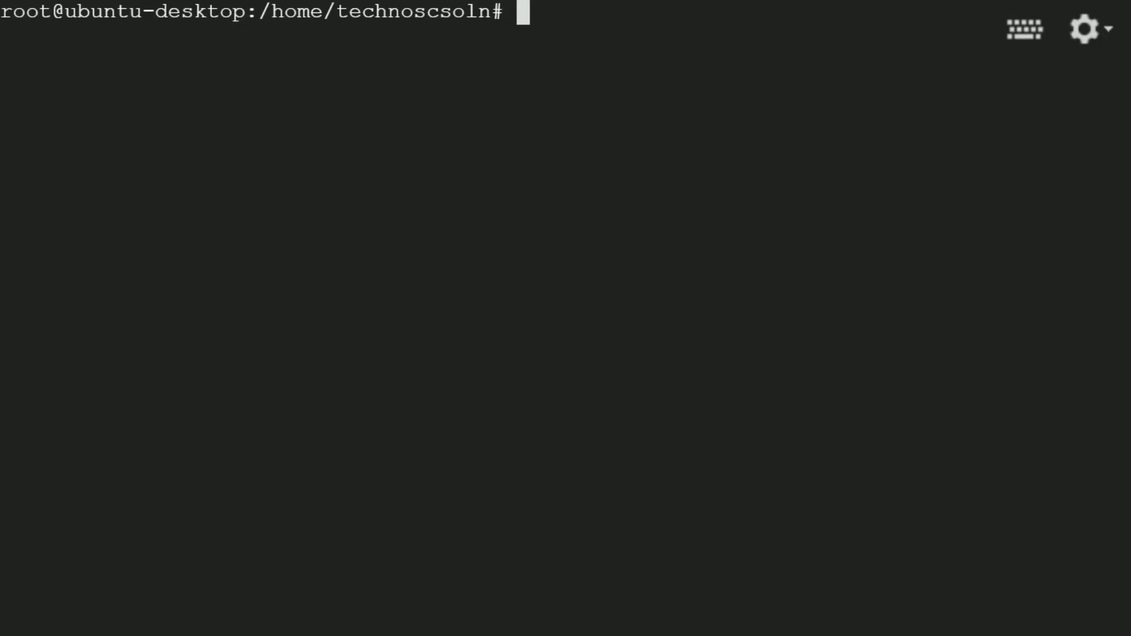
pyautogui.write('usermod -a -')
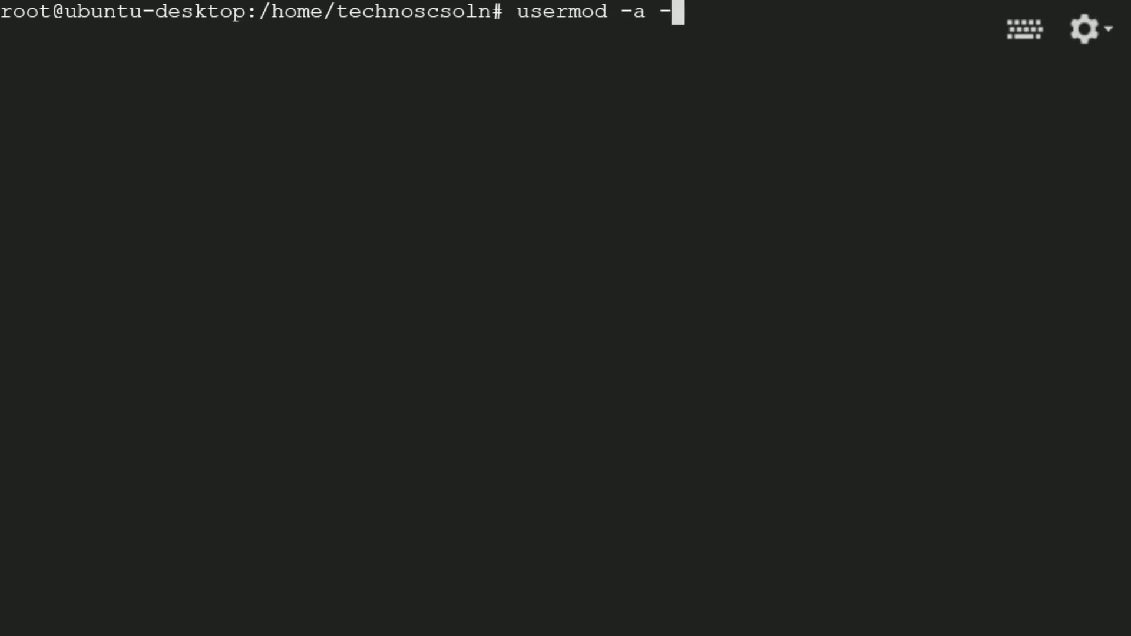
pyautogui.write('G sudo,ad')
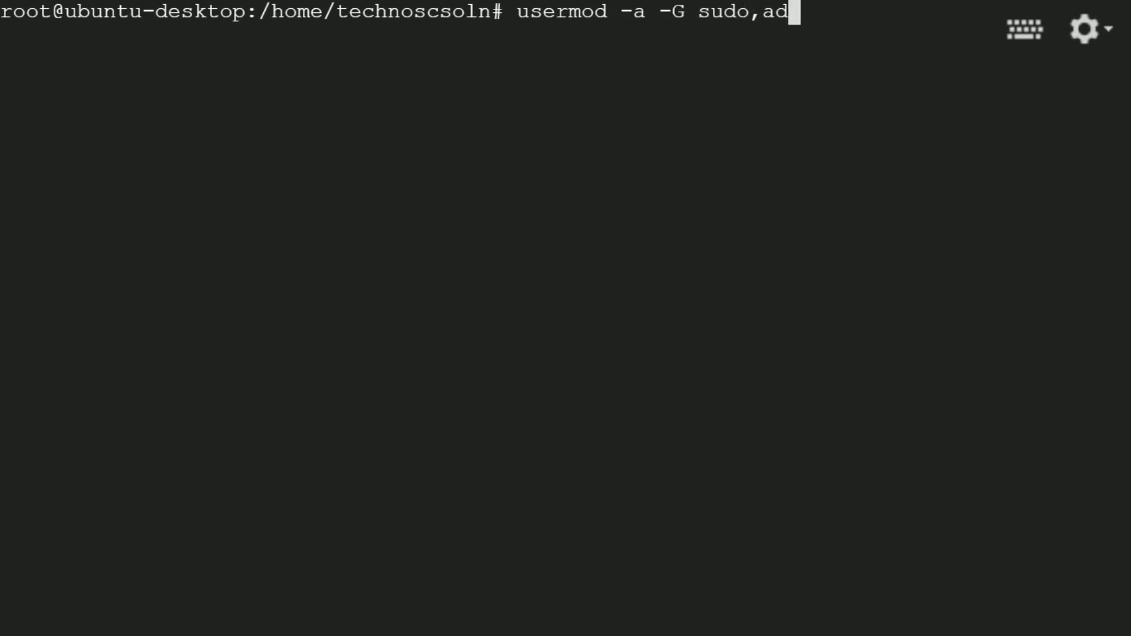
pyautogui.write('n ')
pyautogui.write('mrde')
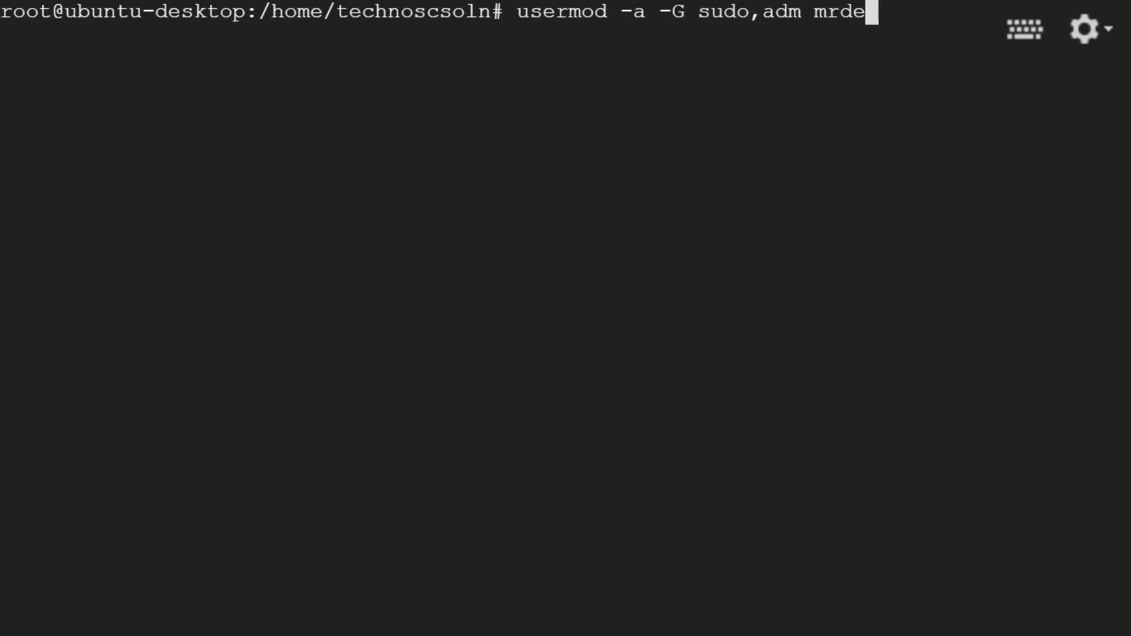
pyautogui.write('v')
pyautogui.press('Return')
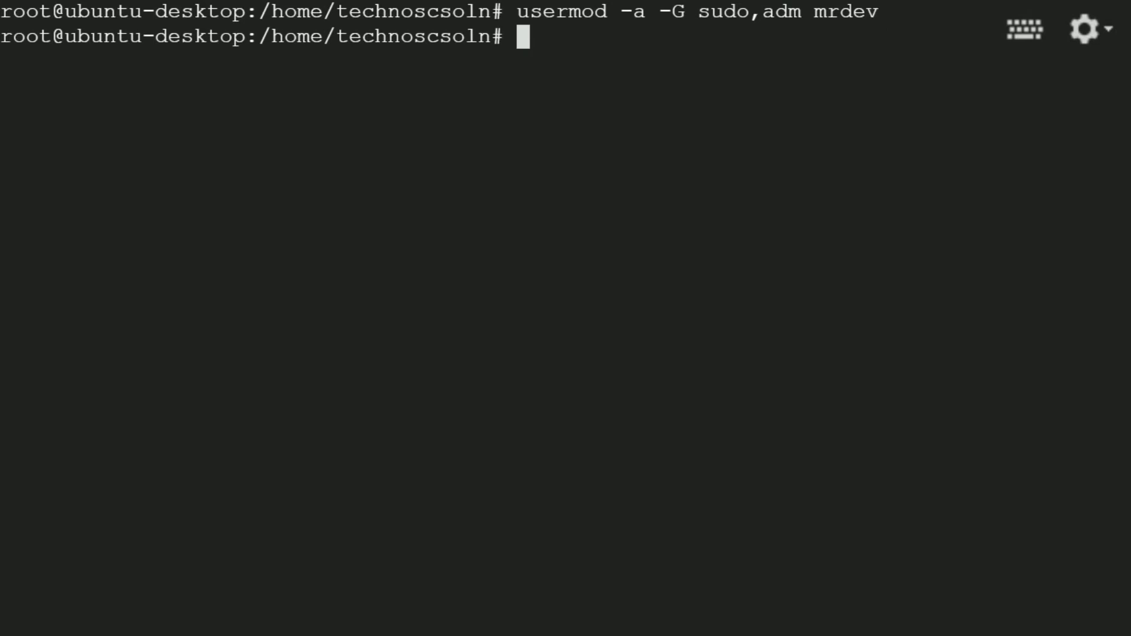
pyautogui.write('reboot')
pyautogui.press('Return')
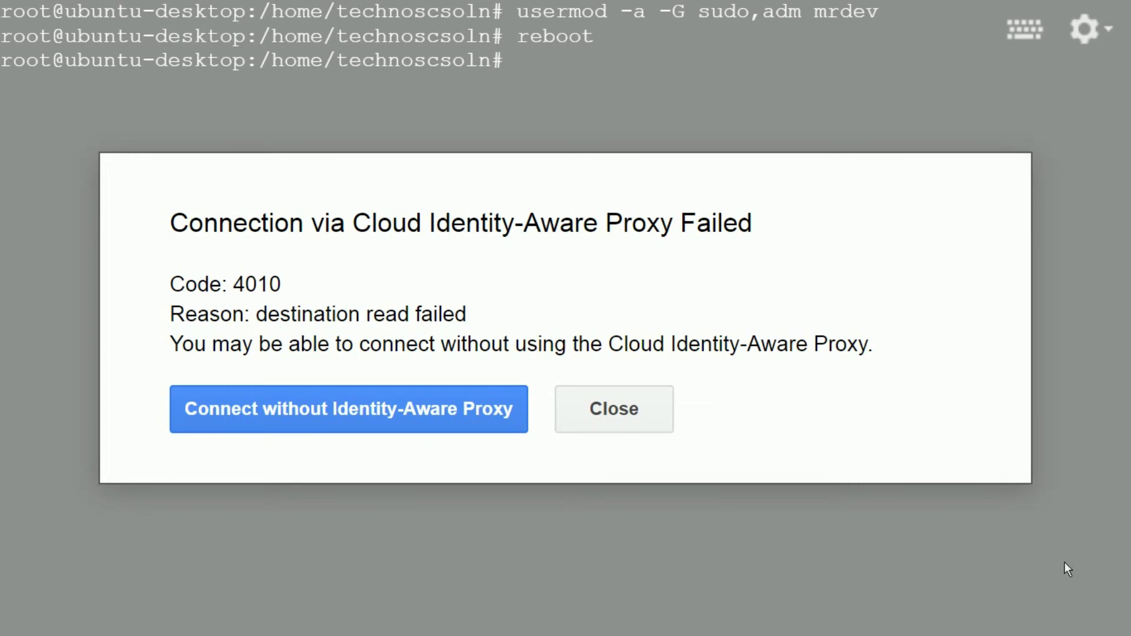
# - Close the IAP connection-failed notice and download the NoMachine installer
pyautogui.click(614, 408)
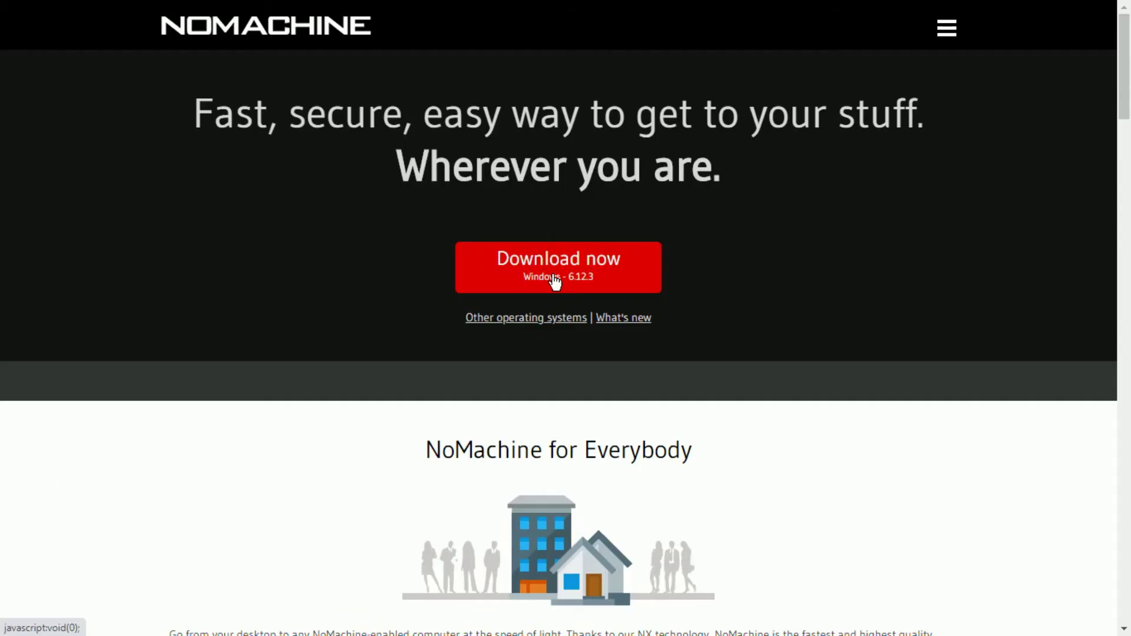
pyautogui.click(555, 281)
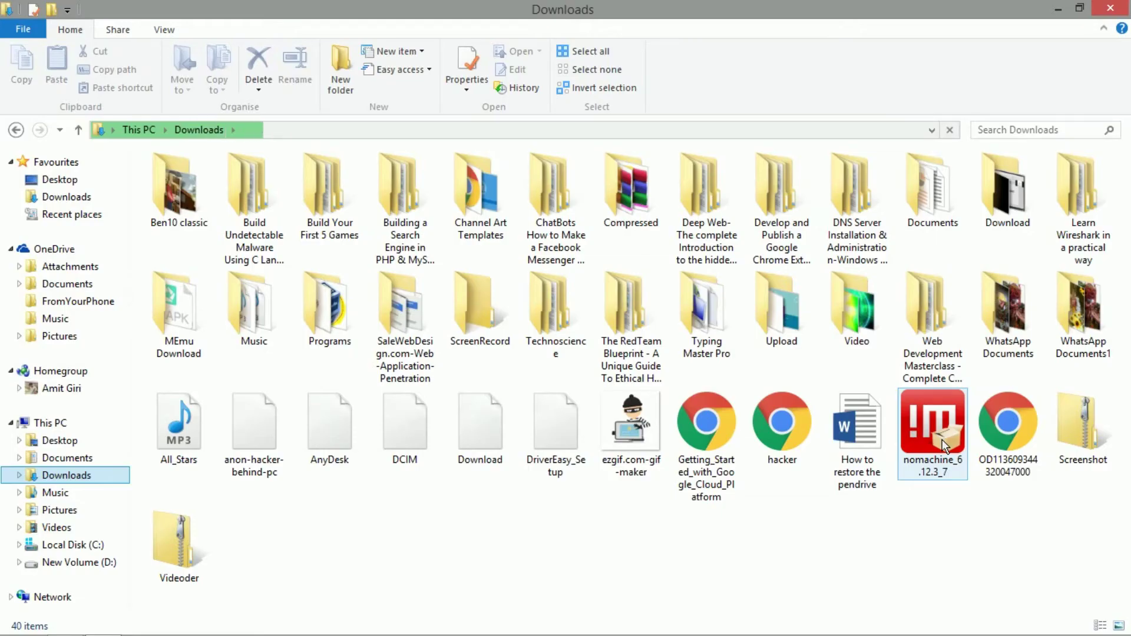
# - Run the nomachine_6.12.3_7 installer, accept the license, and finish the wizard
pyautogui.doubleClick(943, 439)
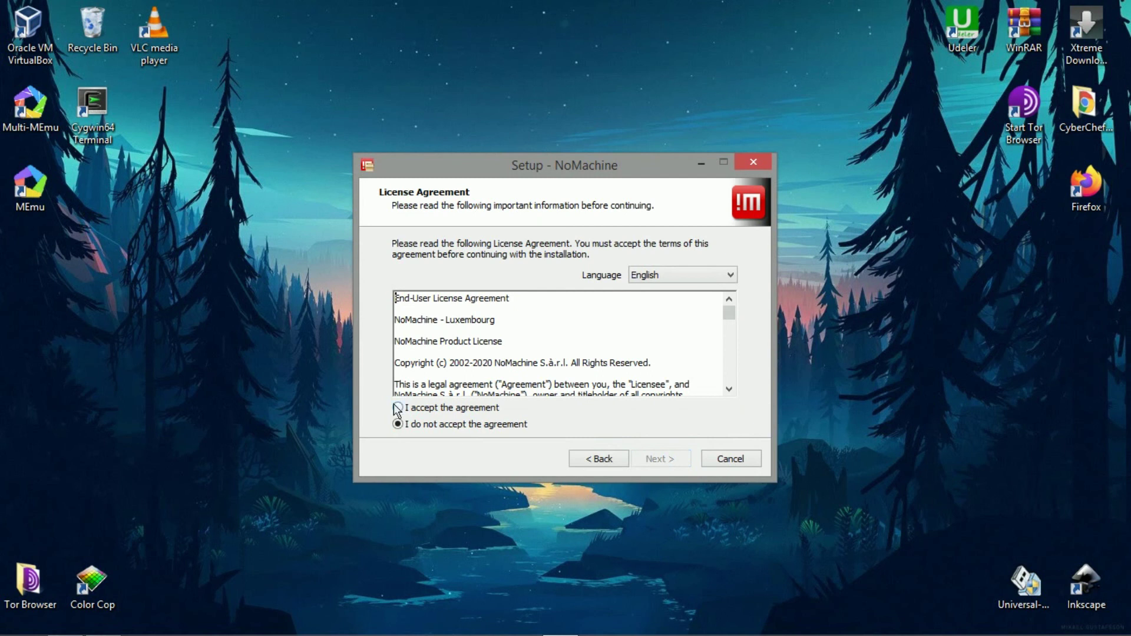
pyautogui.click(397, 408)
pyautogui.click(660, 459)
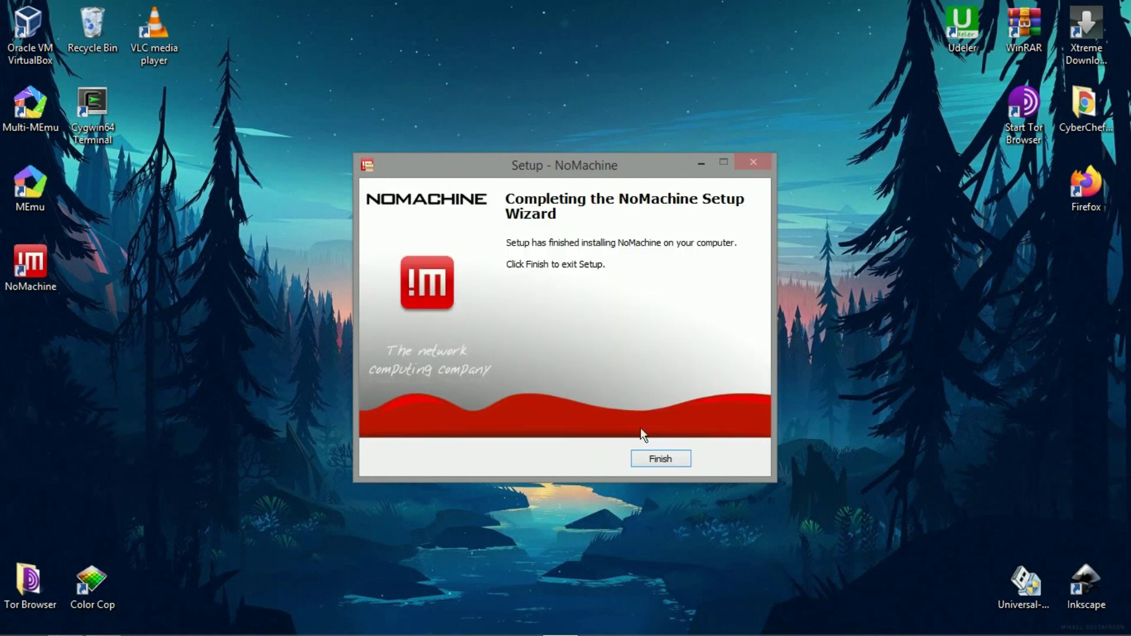
pyautogui.click(659, 458)
# - Create an NX connection named 'ubuntu 20.04 LTS' to the VM's external IP
pyautogui.doubleClick(30, 257)
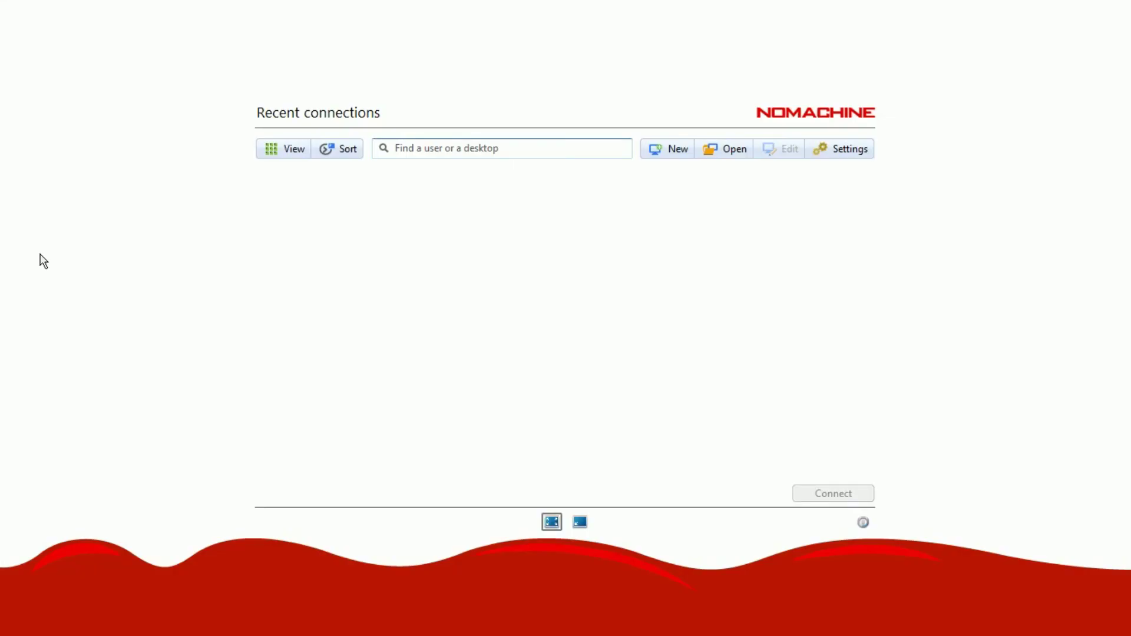
pyautogui.click(668, 151)
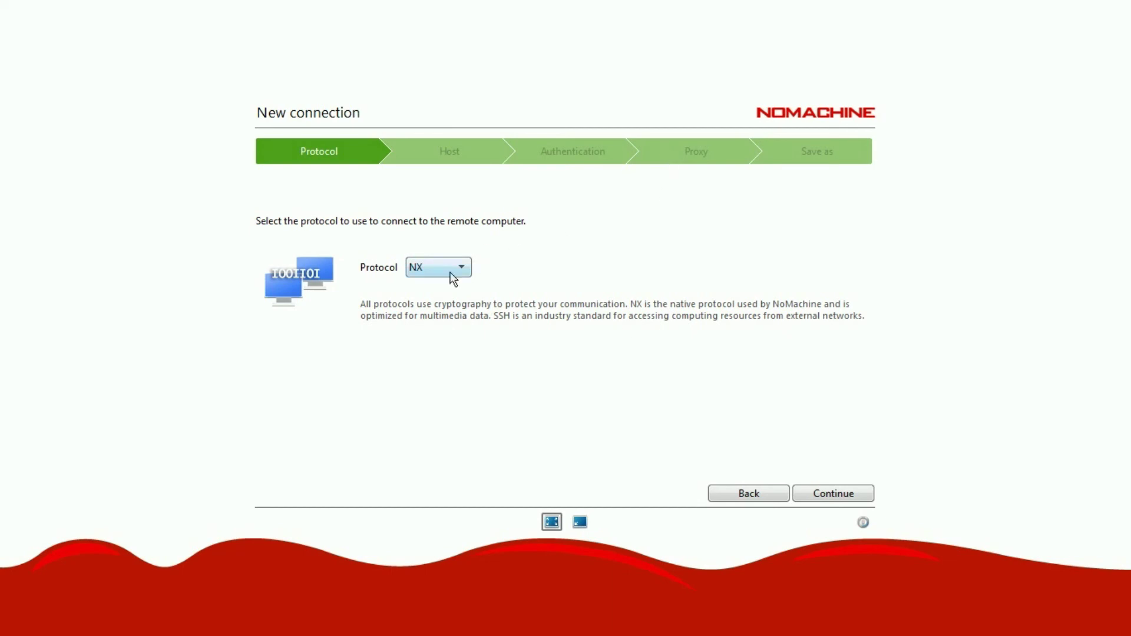
pyautogui.click(846, 497)
pyautogui.click(451, 265)
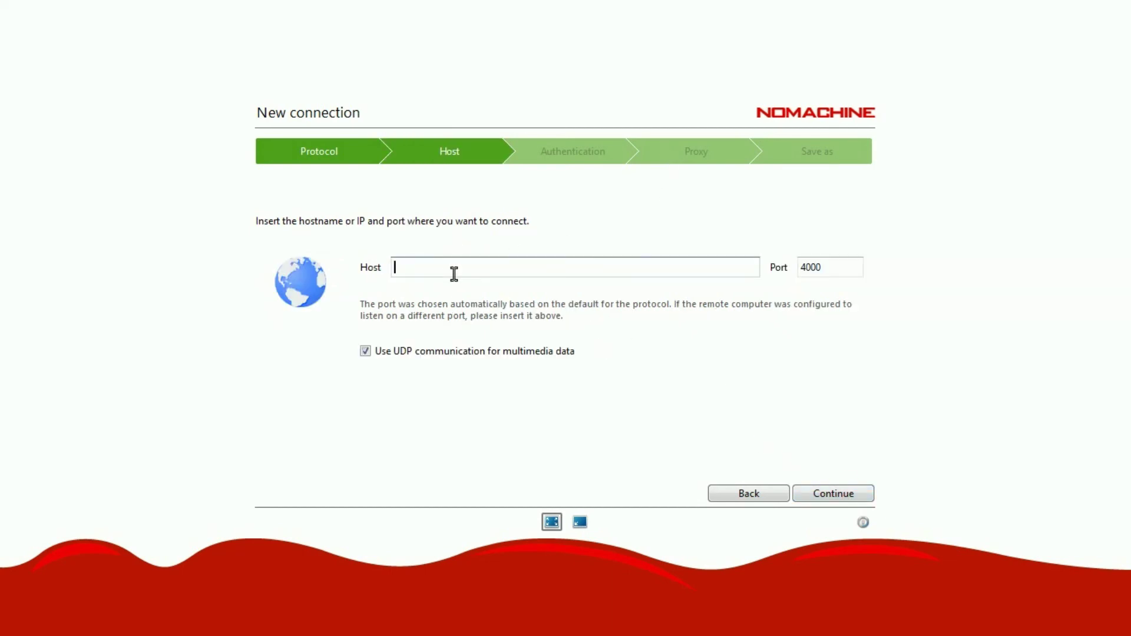
pyautogui.click(789, 270)
pyautogui.hotkey('ctrl', 'v')
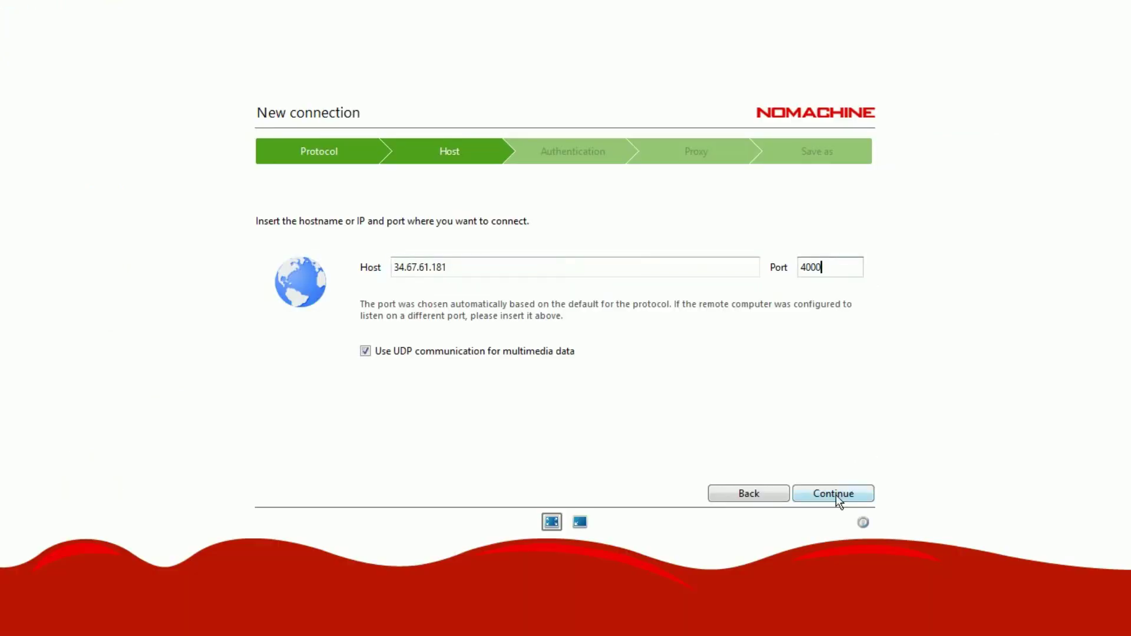
pyautogui.click(834, 493)
pyautogui.click(837, 495)
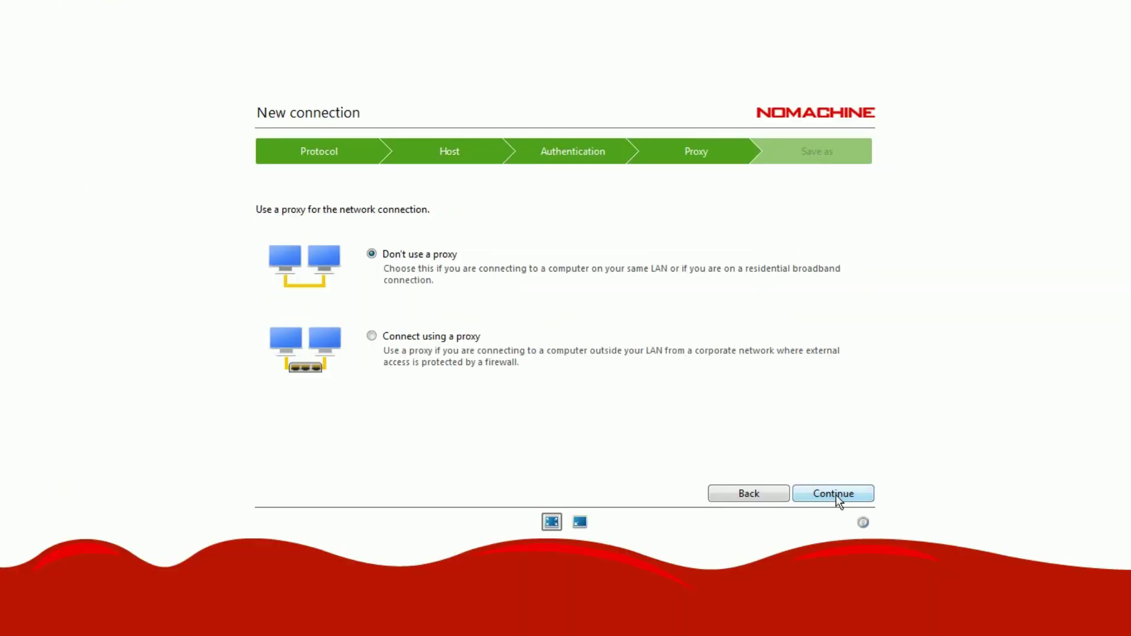
pyautogui.click(836, 495)
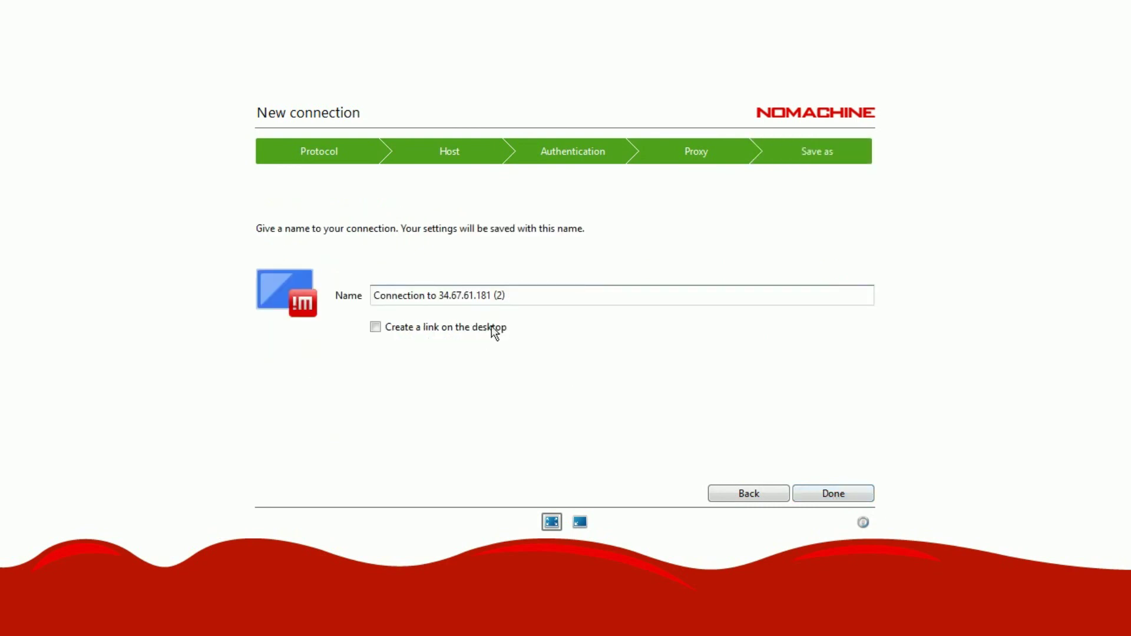
pyautogui.moveTo(509, 296); pyautogui.dragTo(325, 298)
pyautogui.write('ubuntu 20.04 LTS')
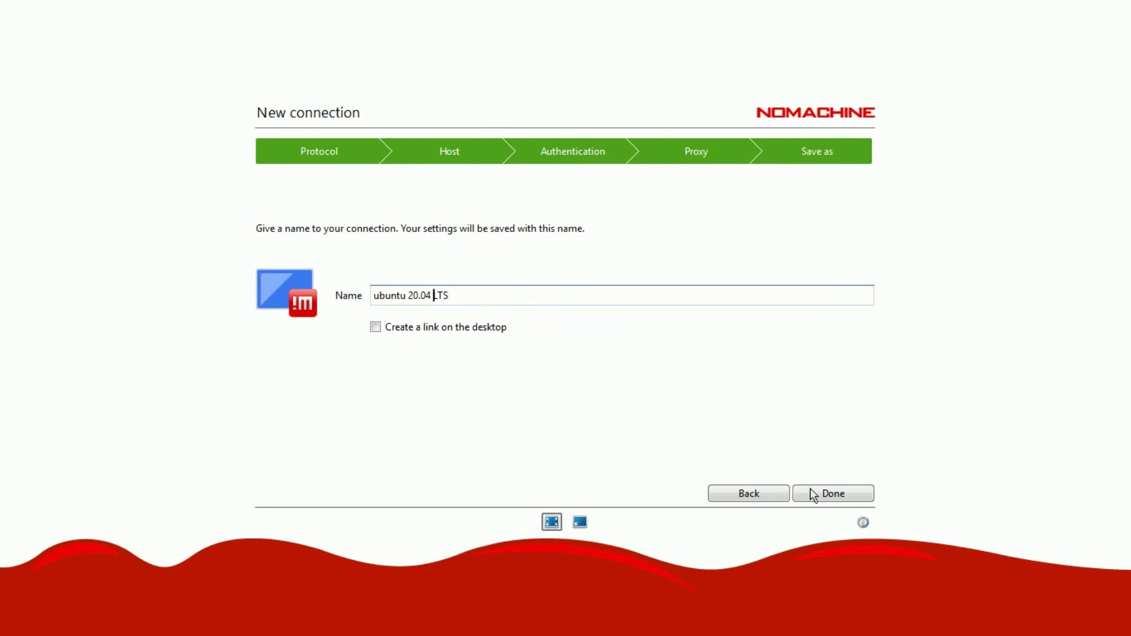
pyautogui.click(834, 494)
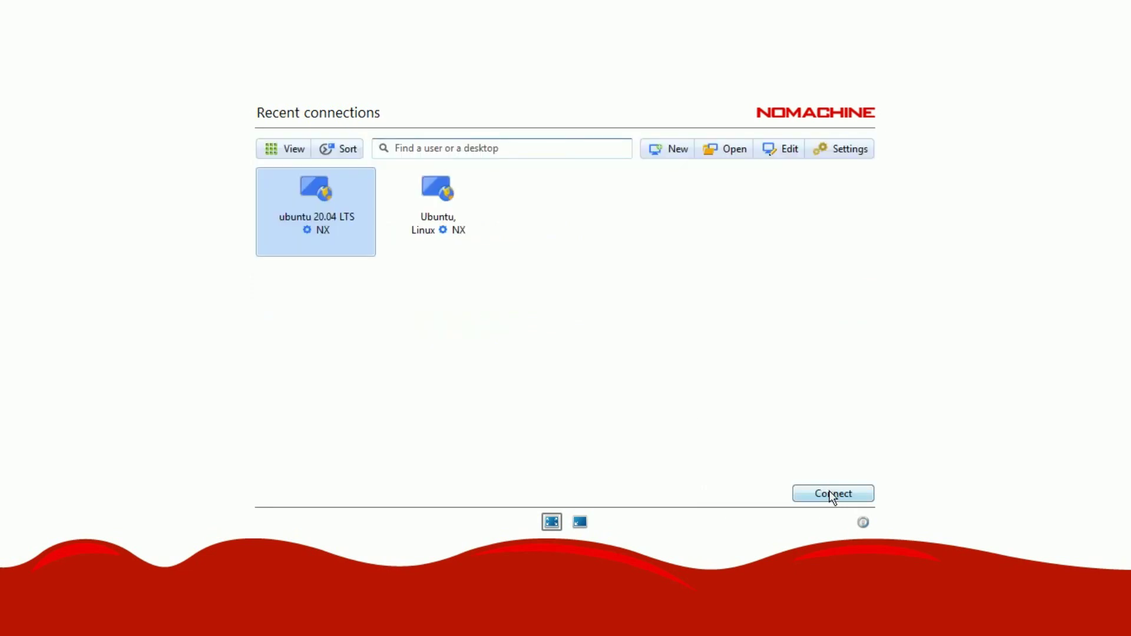
# - Connect, accept the new server certificate, log in, and create a new display
pyautogui.click(834, 493)
pyautogui.click(833, 493)
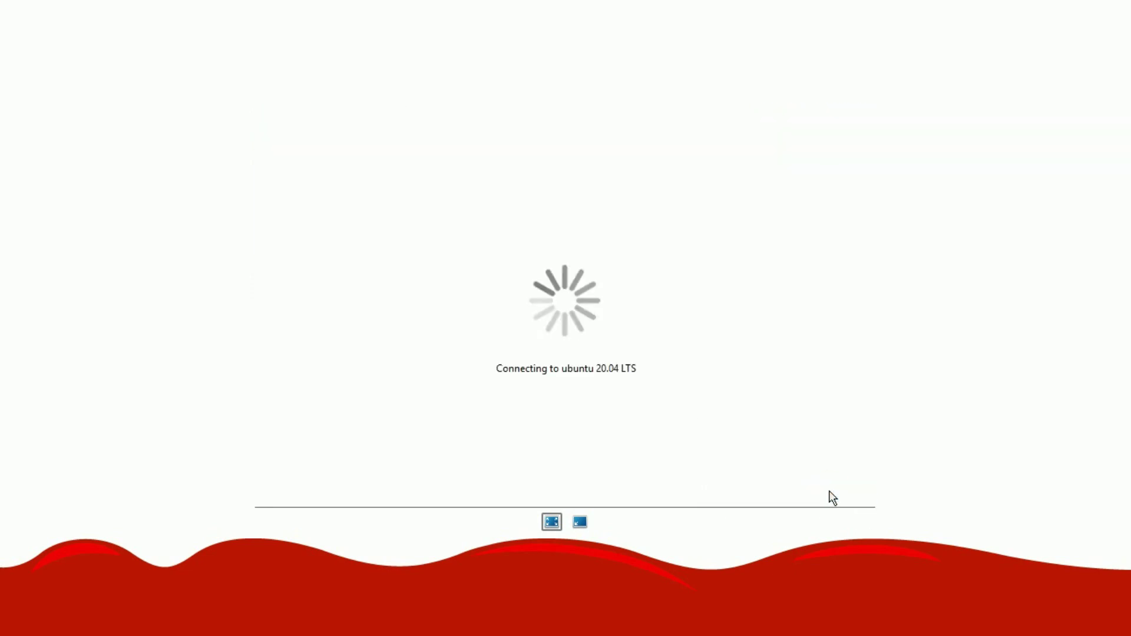
pyautogui.click(654, 200)
pyautogui.write('mrdev')
pyautogui.click(654, 232)
pyautogui.write('••••')
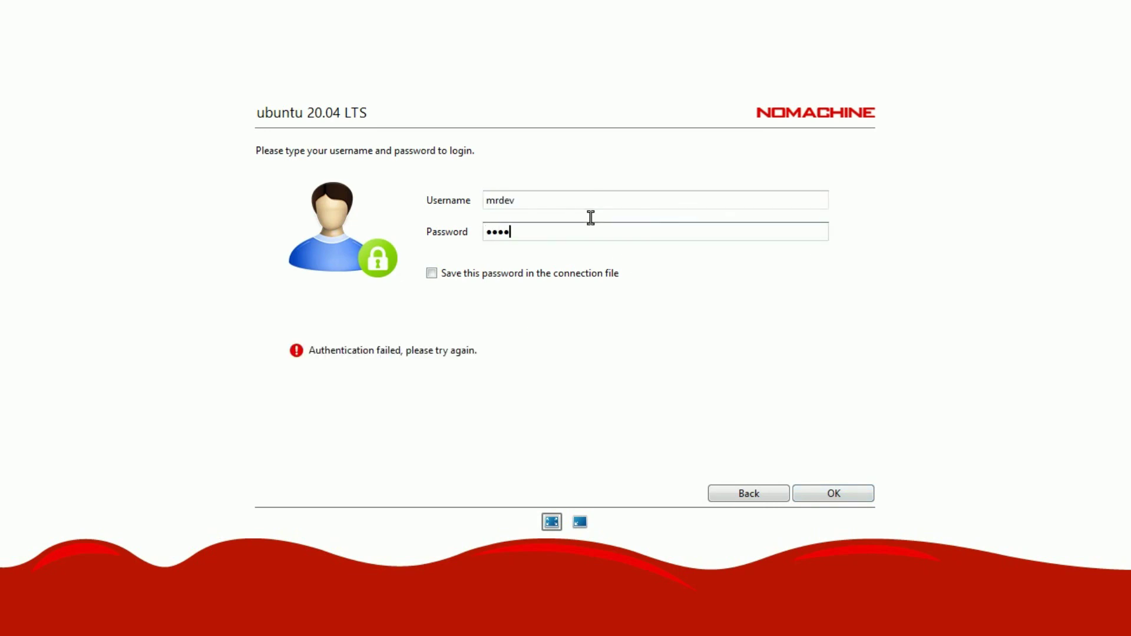
pyautogui.click(833, 493)
pyautogui.click(371, 209)
pyautogui.click(834, 494)
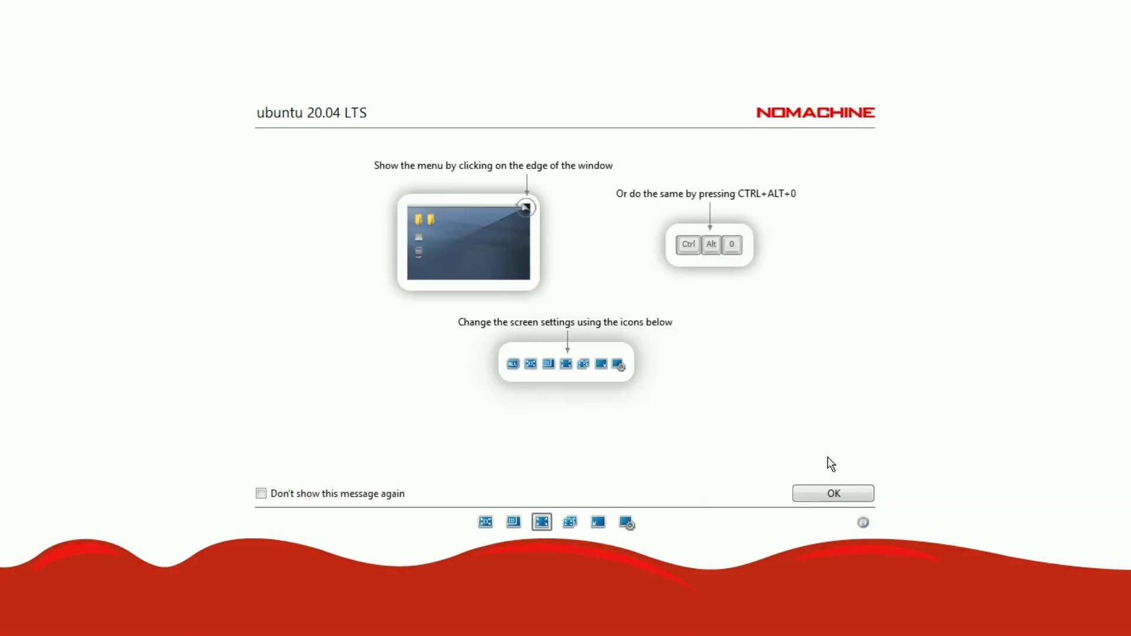
pyautogui.click(834, 493)
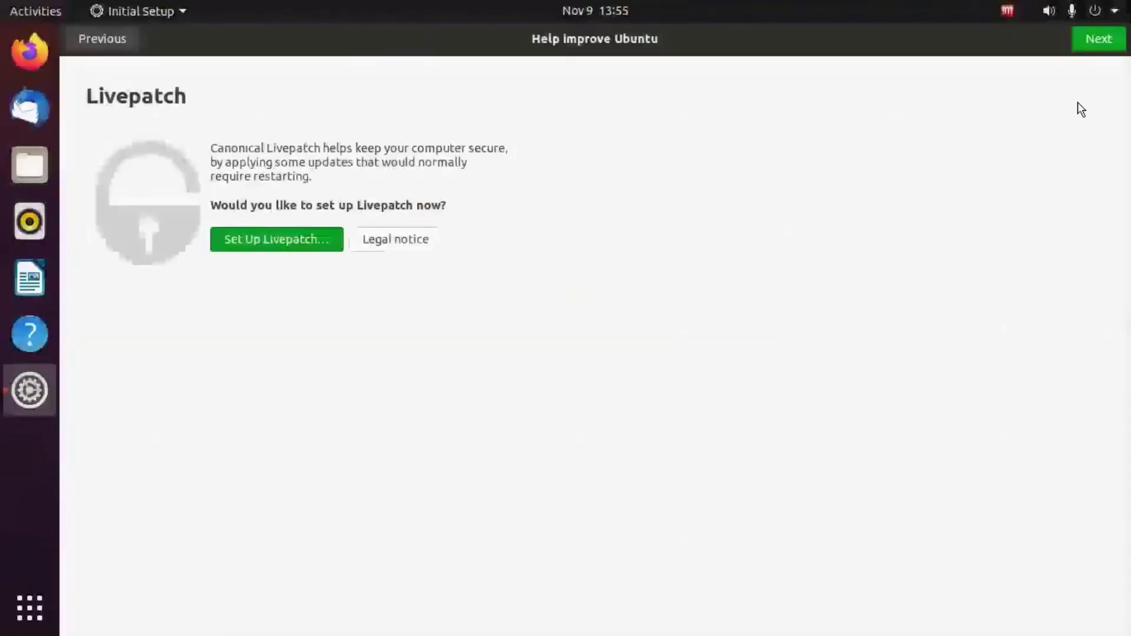
# - Skip Livepatch, keep the default reporting choice, and finish Ubuntu Initial Setup
pyautogui.click(1099, 39)
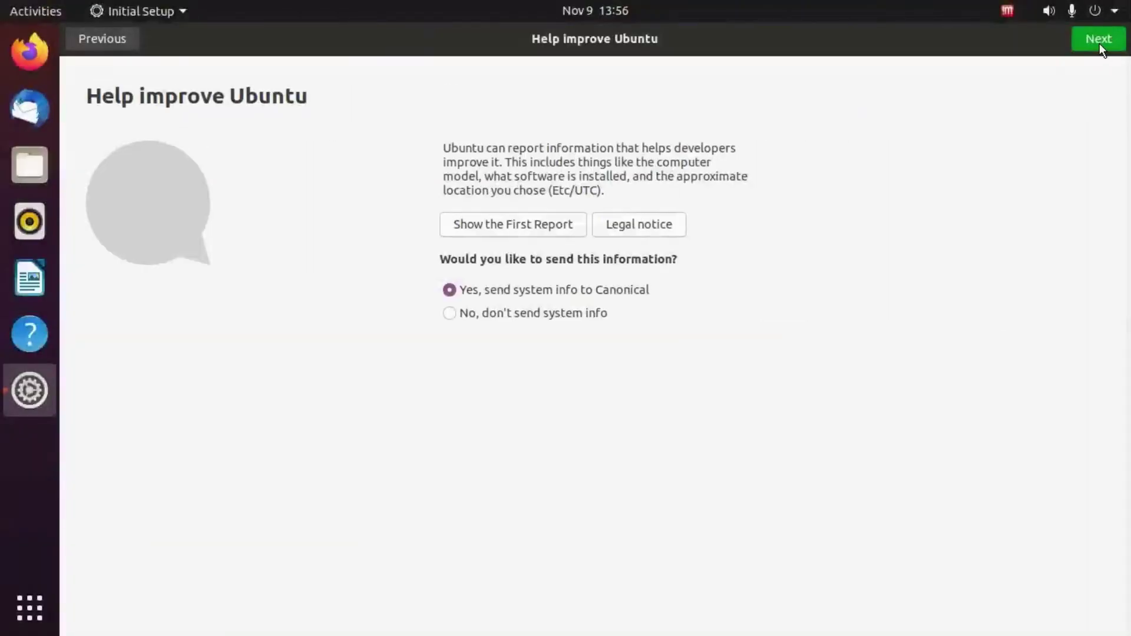
pyautogui.click(1099, 38)
pyautogui.click(1099, 38)
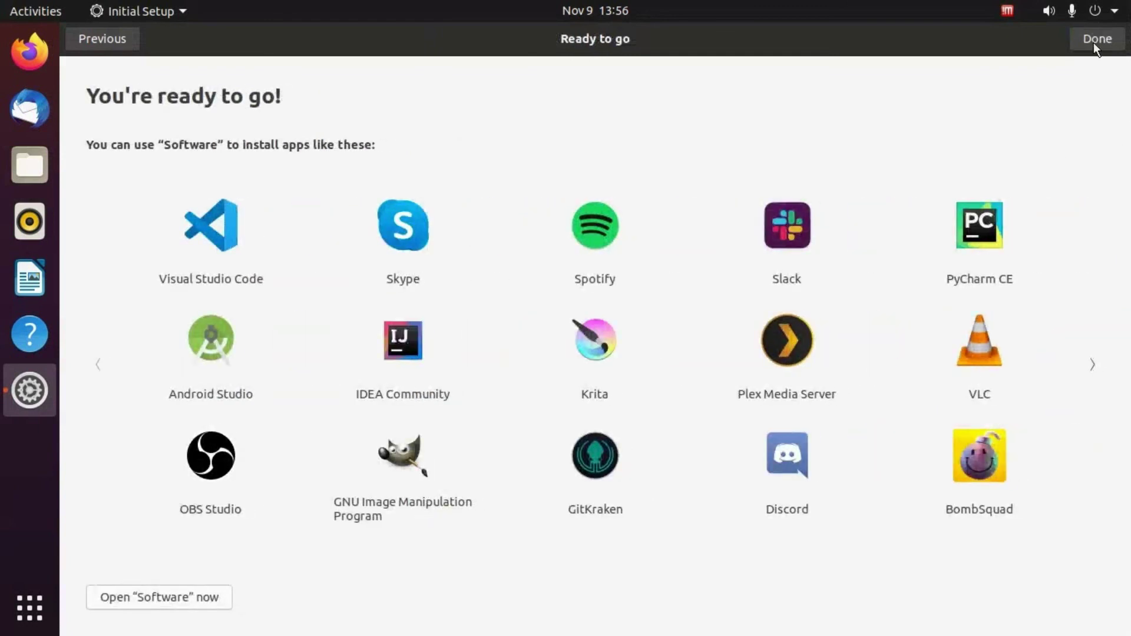
pyautogui.click(1094, 43)
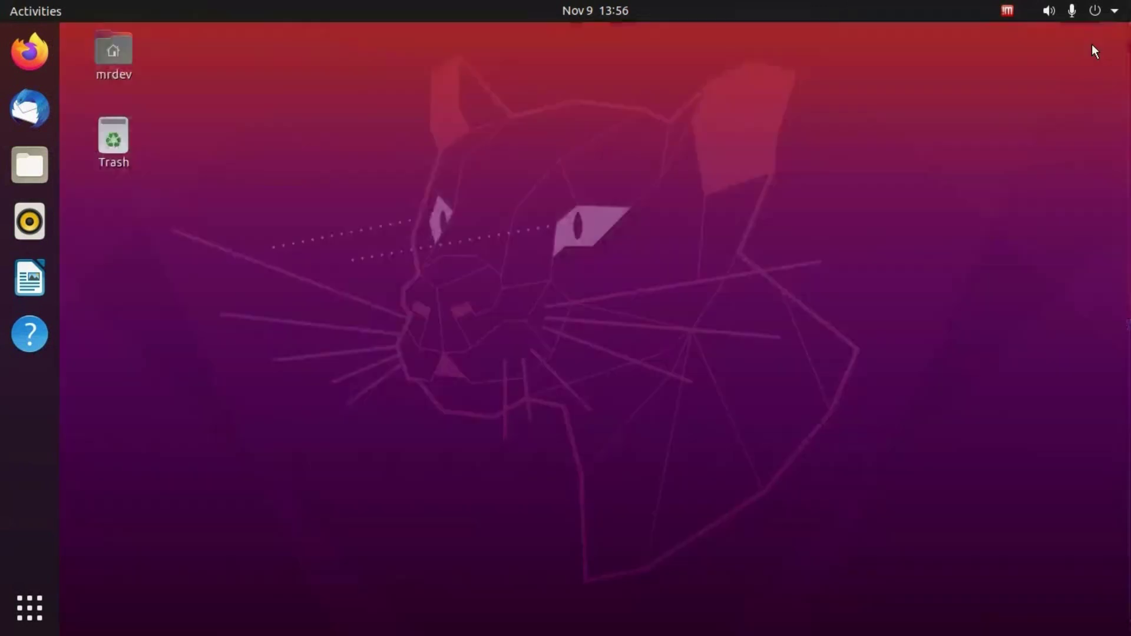
# - Open the context options on an empty spot of the remote Ubuntu desktop
pyautogui.rightClick(743, 335)
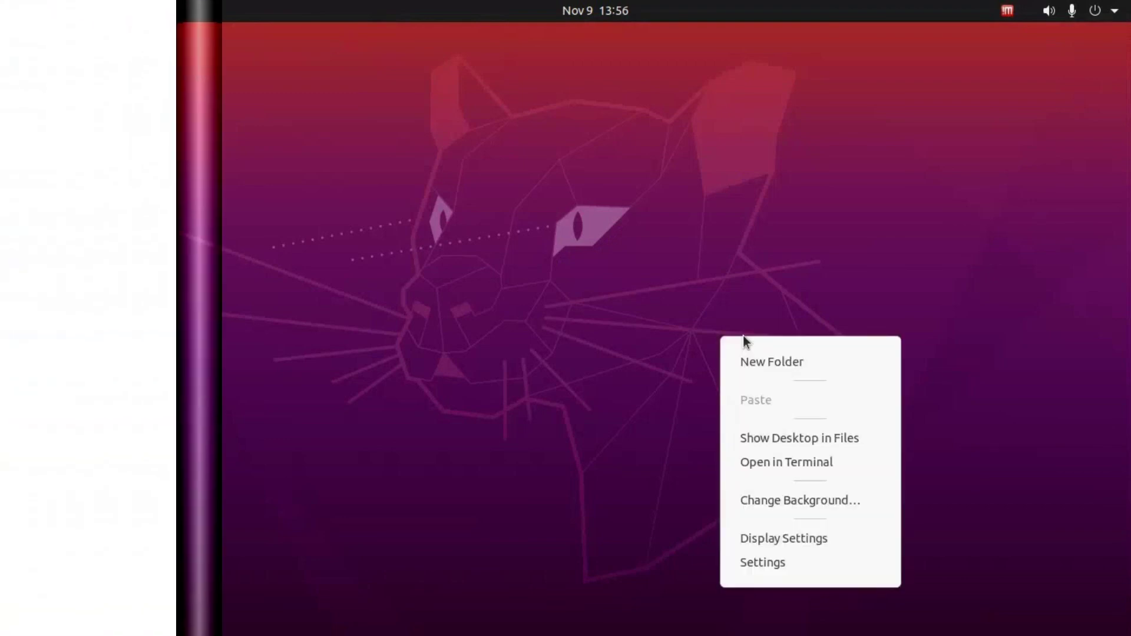